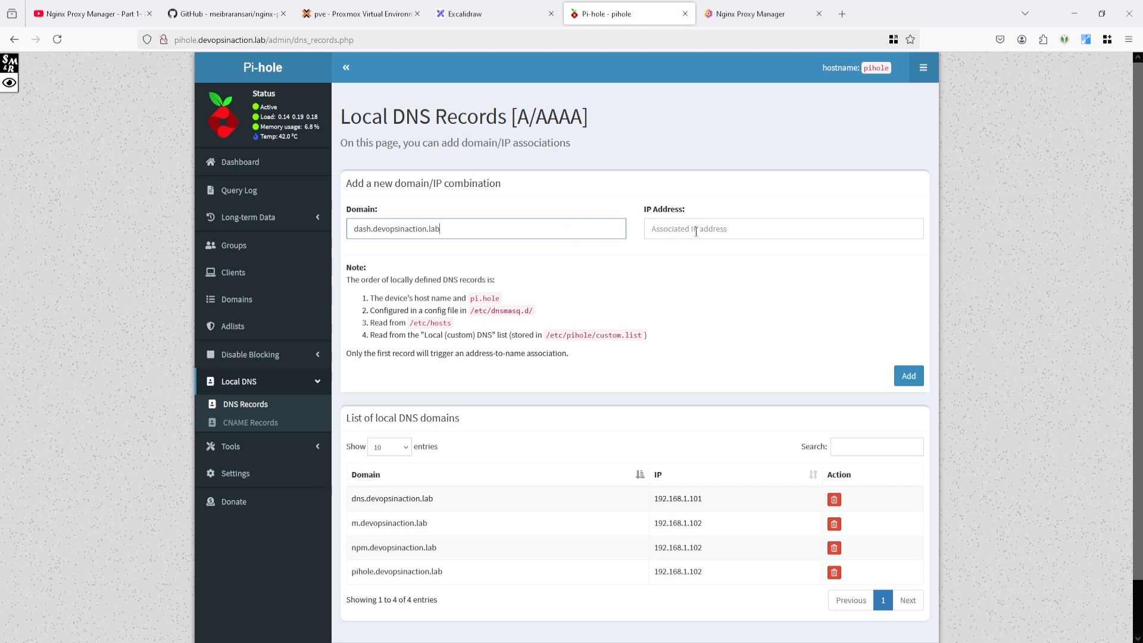
- Set the IP address for dash.devopsinaction.lab to 192.168.1.102 and add the local DNS record
{"action": "key", "text": "Tab"}
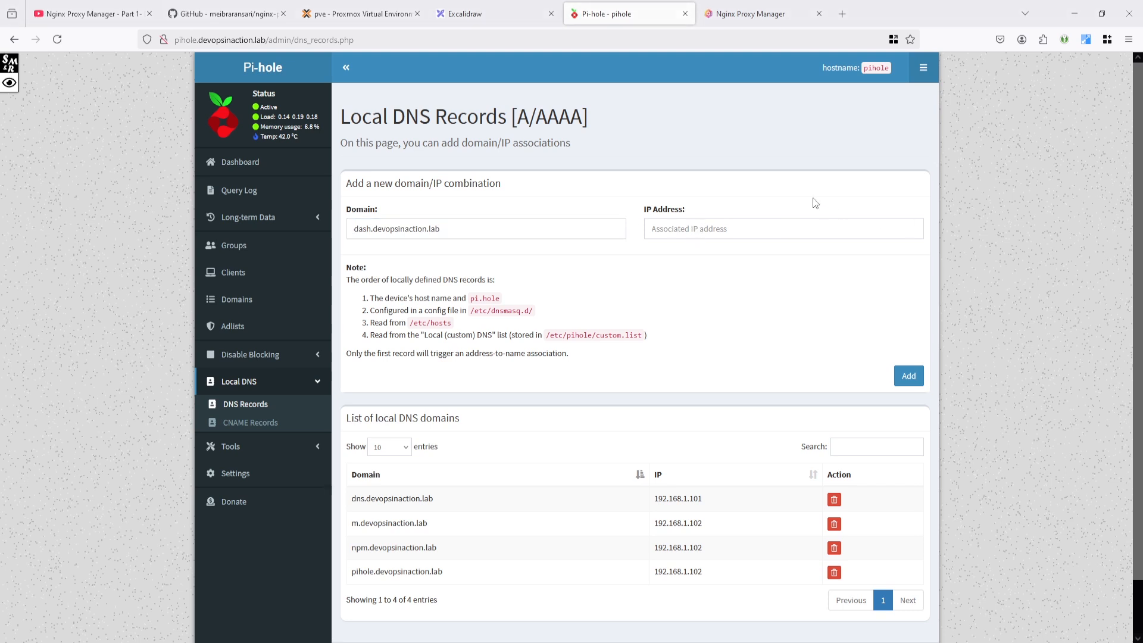
{"action": "left_click", "coordinate": [795, 225]}
{"action": "type", "text": "192.168.1.102"}
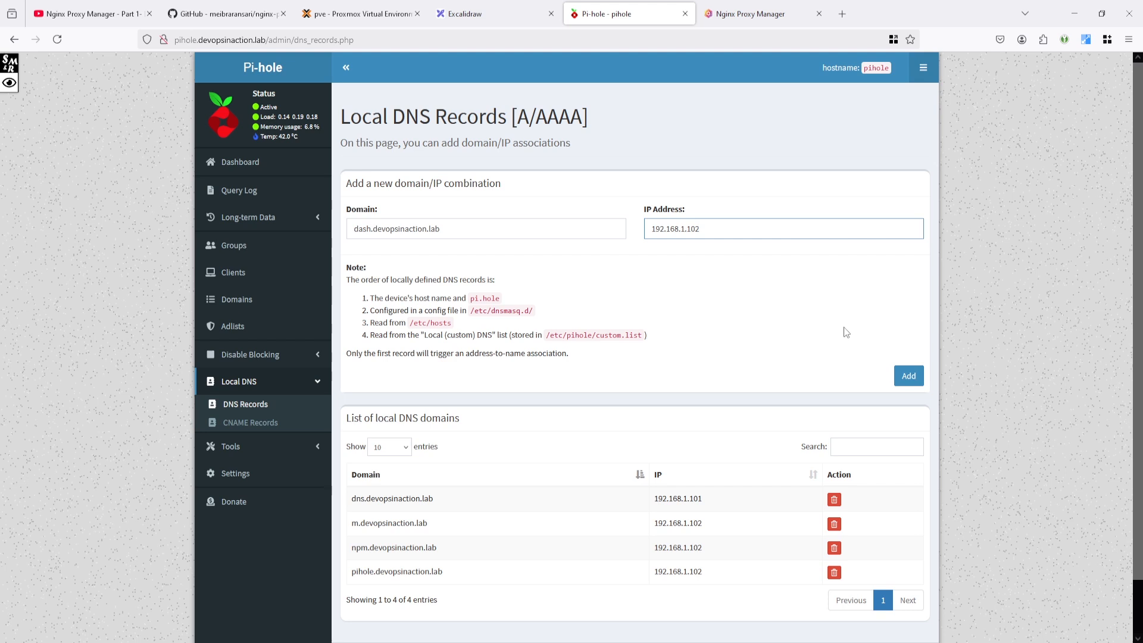
{"action": "left_click", "coordinate": [905, 375]}
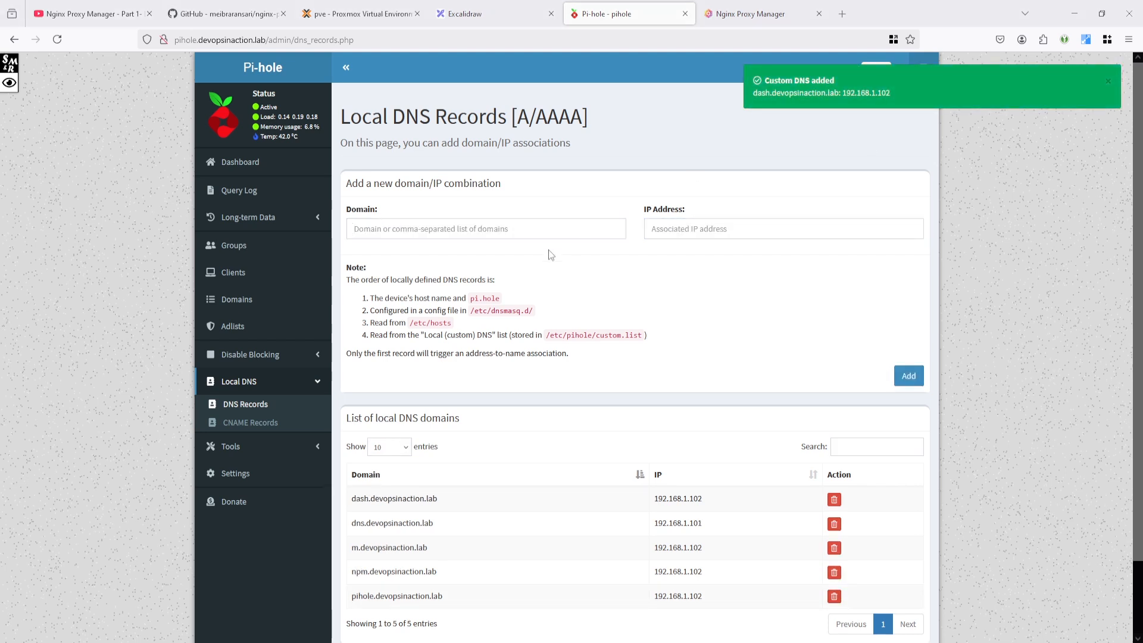
- Add a local DNS record pointing jenkins.devopsinaction.lab to 192.168.1.102
{"action": "type", "text": "jenkins.devopsinaction.lab"}
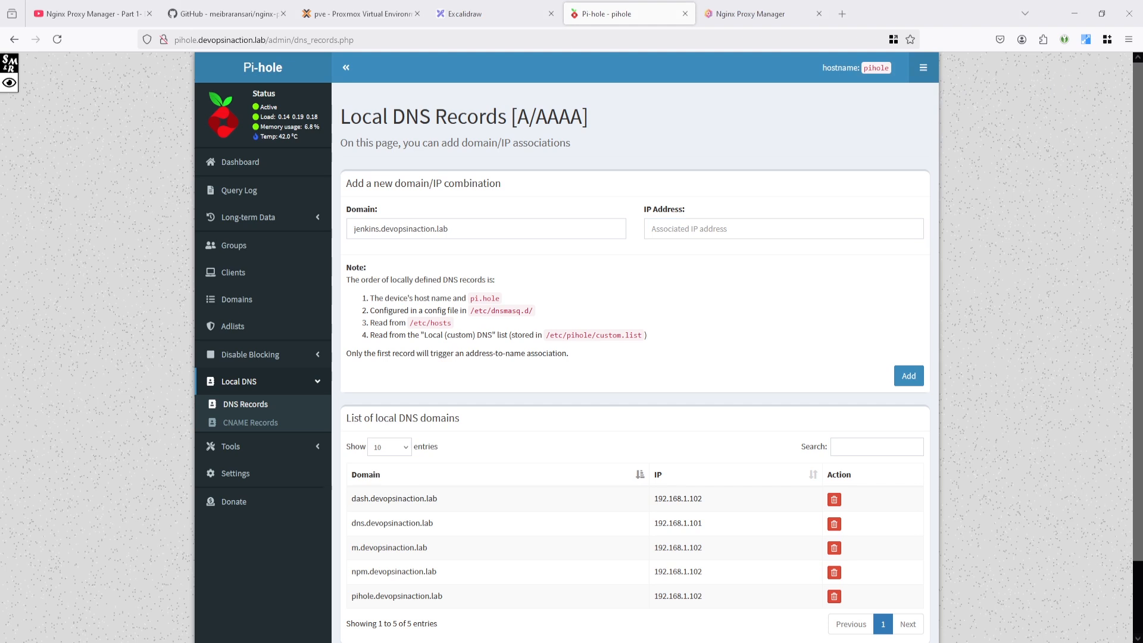
{"action": "left_click", "coordinate": [819, 231]}
{"action": "type", "text": "192.168.1.102"}
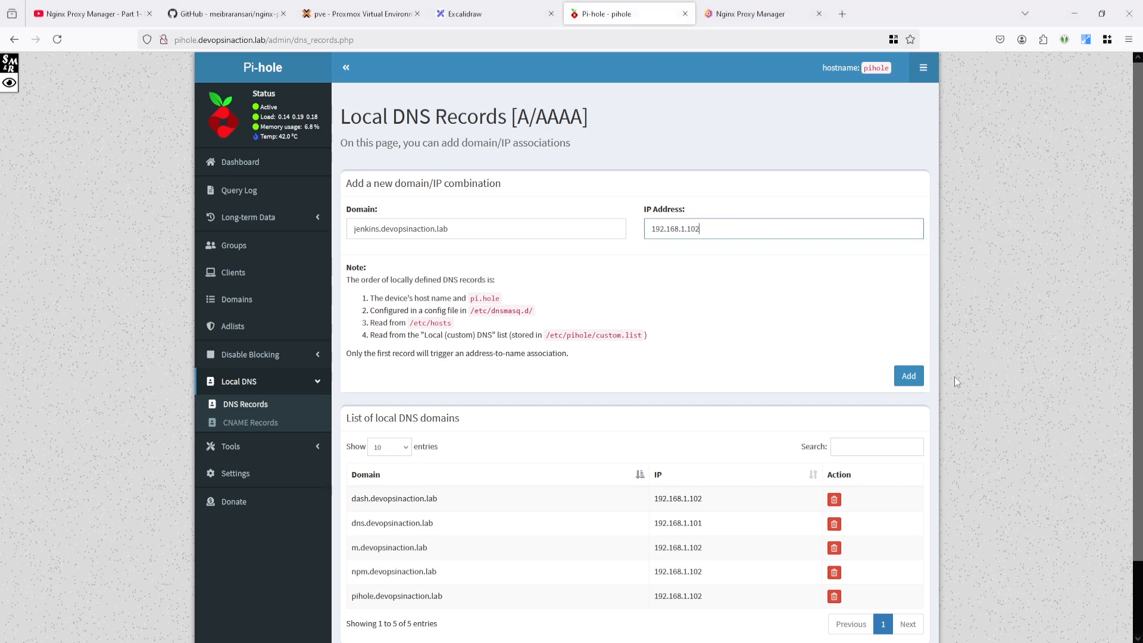
{"action": "left_click", "coordinate": [909, 376]}
- Add a local DNS record pointing netdata.devopsinaction.lab to 192.168.1.102
{"action": "type", "text": "netdata.devopsinaction.lab"}
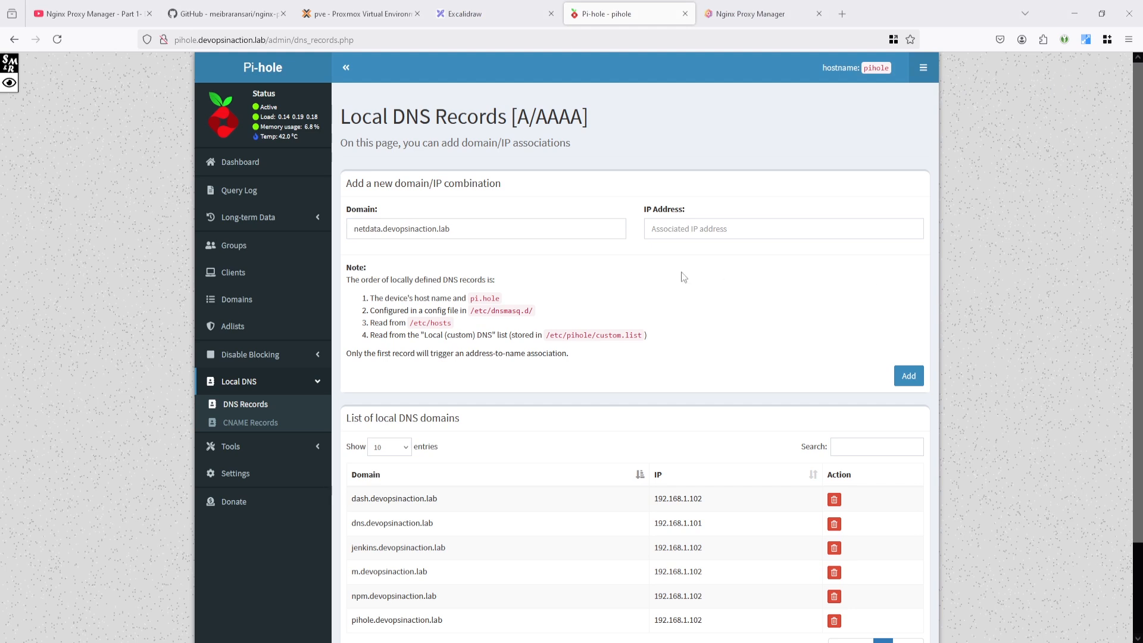
{"action": "left_click", "coordinate": [686, 235]}
{"action": "type", "text": "192.168.1.102"}
{"action": "left_click", "coordinate": [901, 375]}
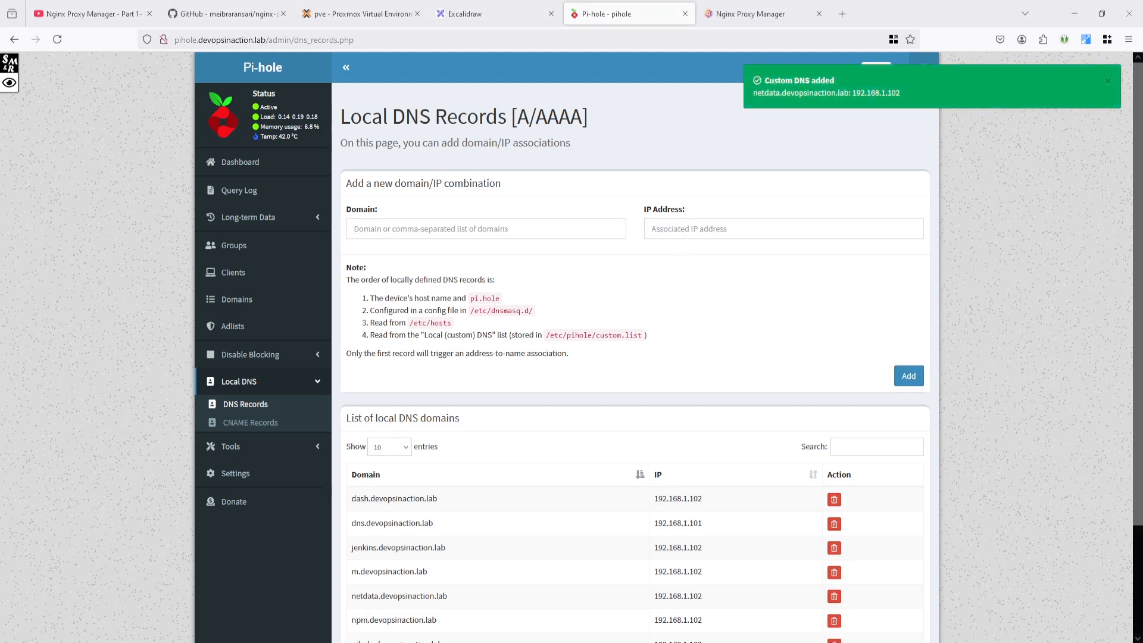
- Add a local DNS record pointing glances.devopsinaction.lab to 192.168.1.102
{"action": "left_click", "coordinate": [560, 229]}
{"action": "type", "text": "glances.devopsinaction.lab"}
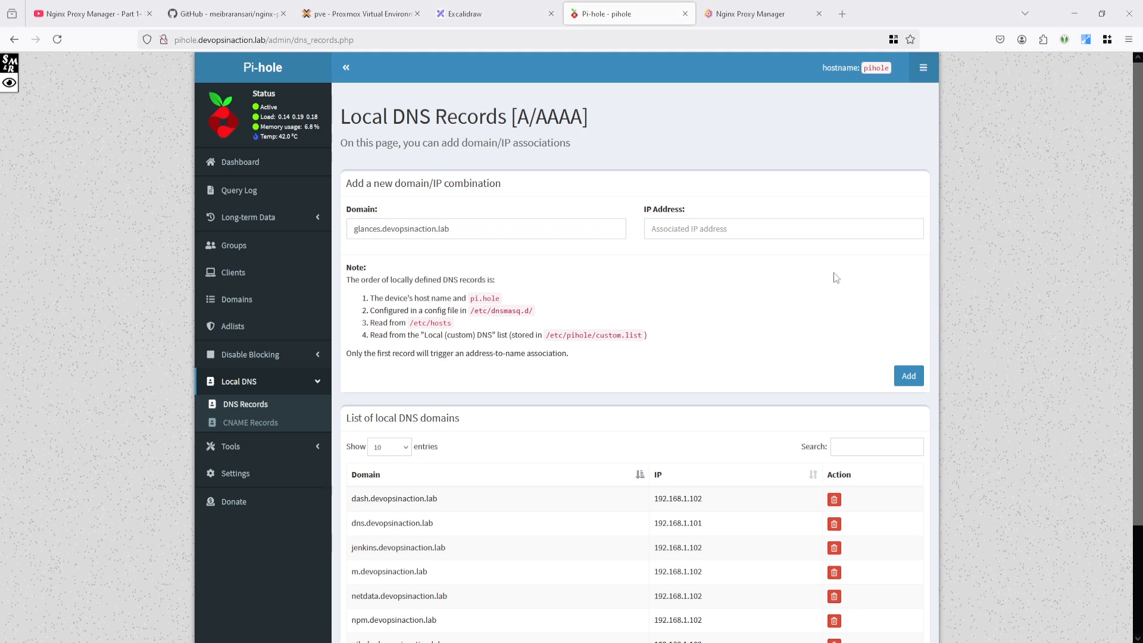
{"action": "left_click", "coordinate": [748, 230]}
{"action": "type", "text": "192.168.1.102"}
{"action": "left_click", "coordinate": [908, 376]}
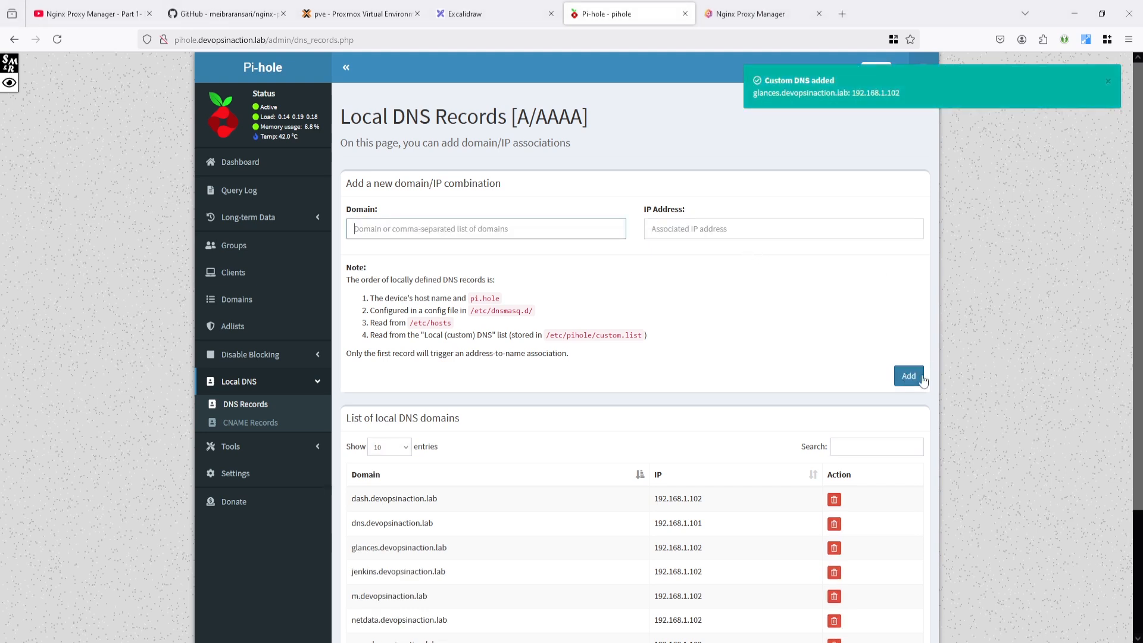
- Add a local DNS record pointing draw.devopsinaction.lab to 192.168.1.102
{"action": "type", "text": "draw.devopsinaction.lab"}
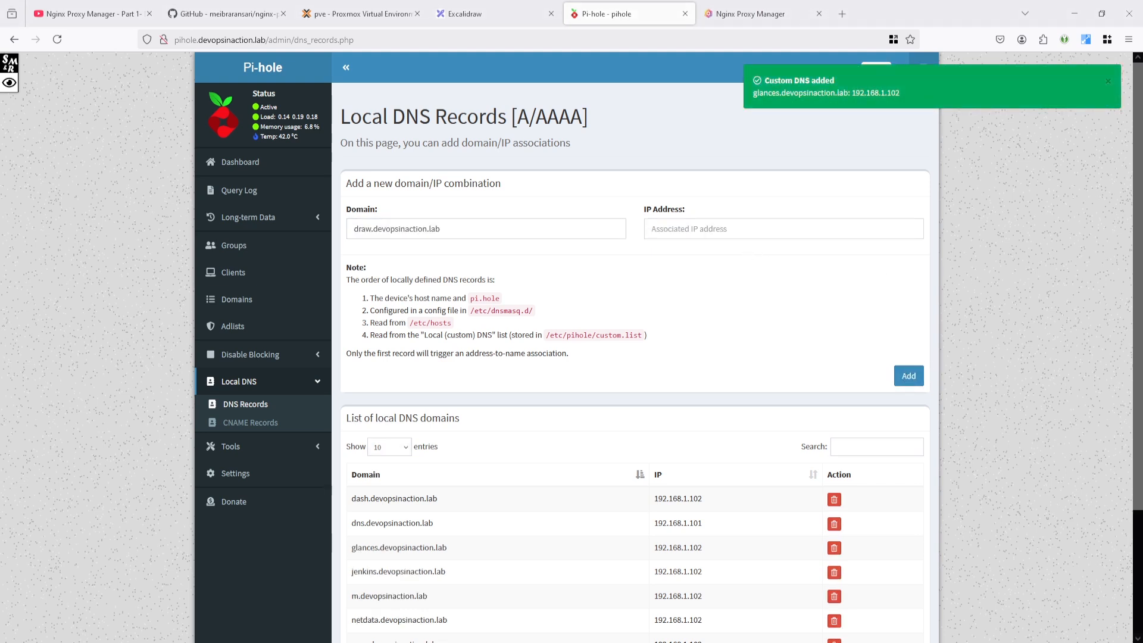
{"action": "left_click", "coordinate": [688, 223]}
{"action": "type", "text": "192.168.1.102"}
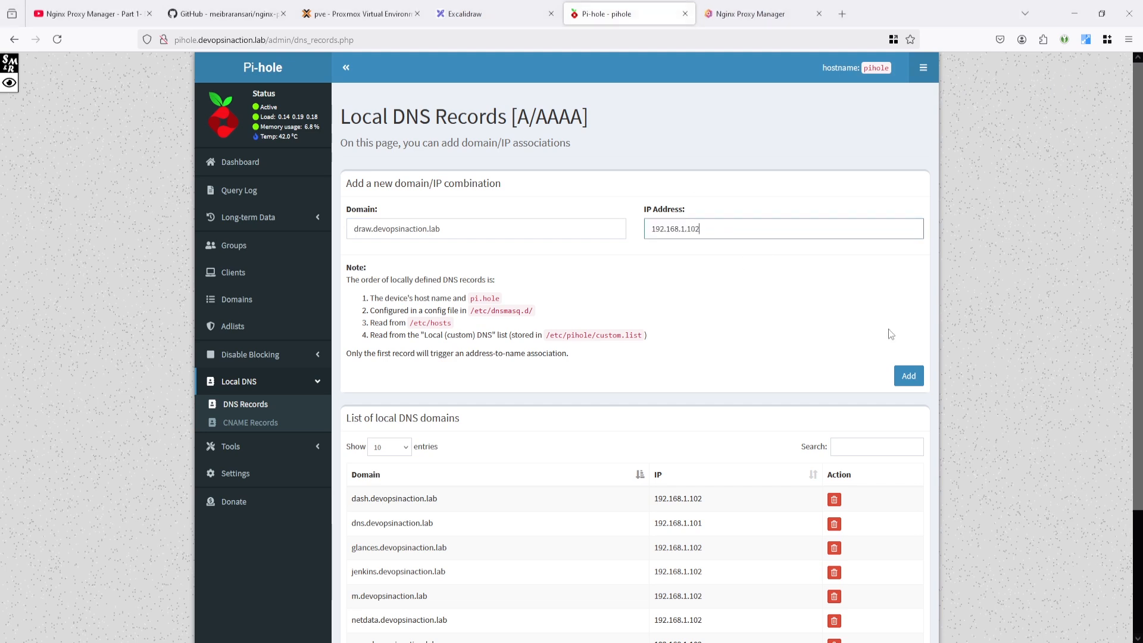
{"action": "left_click", "coordinate": [907, 375]}
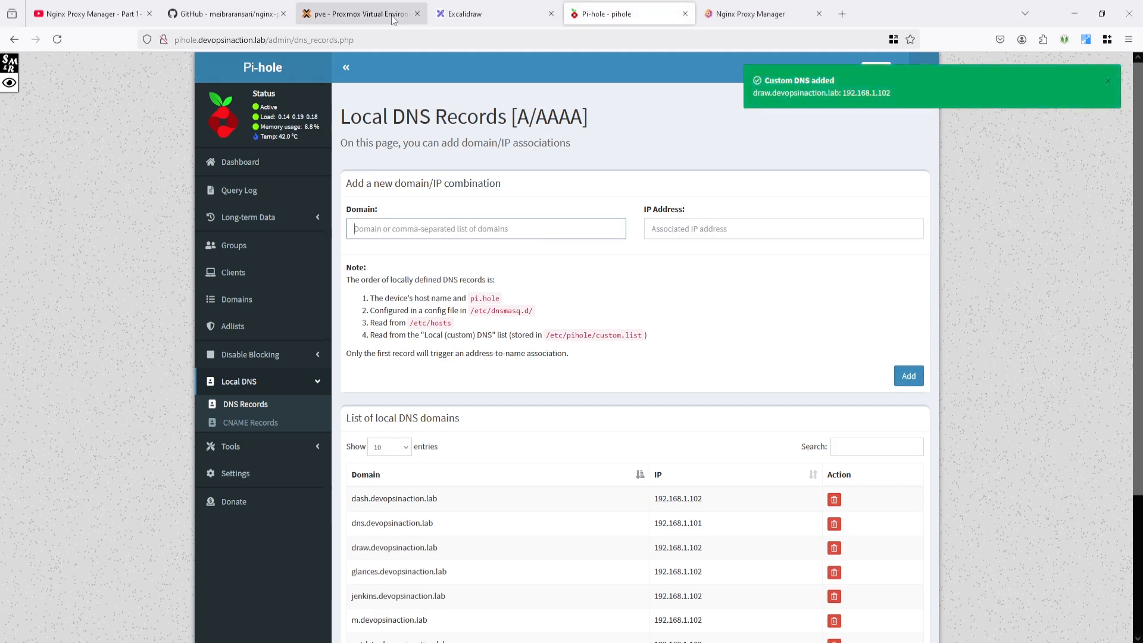
- Check the agenda in Excalidraw, then return to Pi-hole and review the list of local DNS domains
{"action": "left_click", "coordinate": [475, 13]}
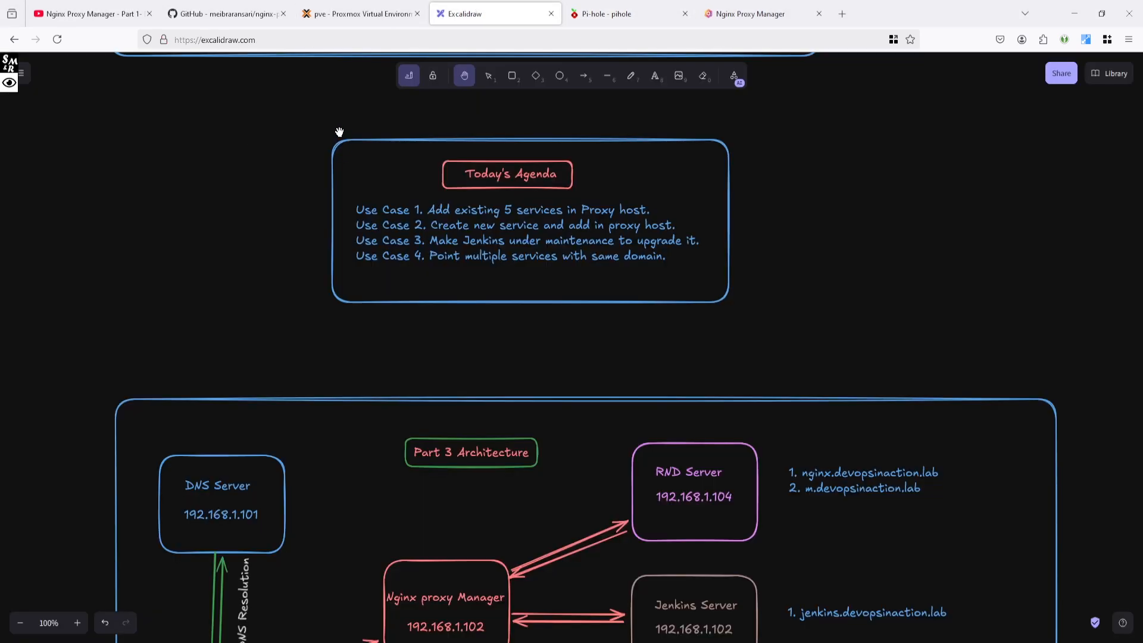
{"action": "left_click", "coordinate": [638, 13]}
{"action": "scroll", "coordinate": [490, 468], "scroll_direction": "down", "scroll_amount": 2}
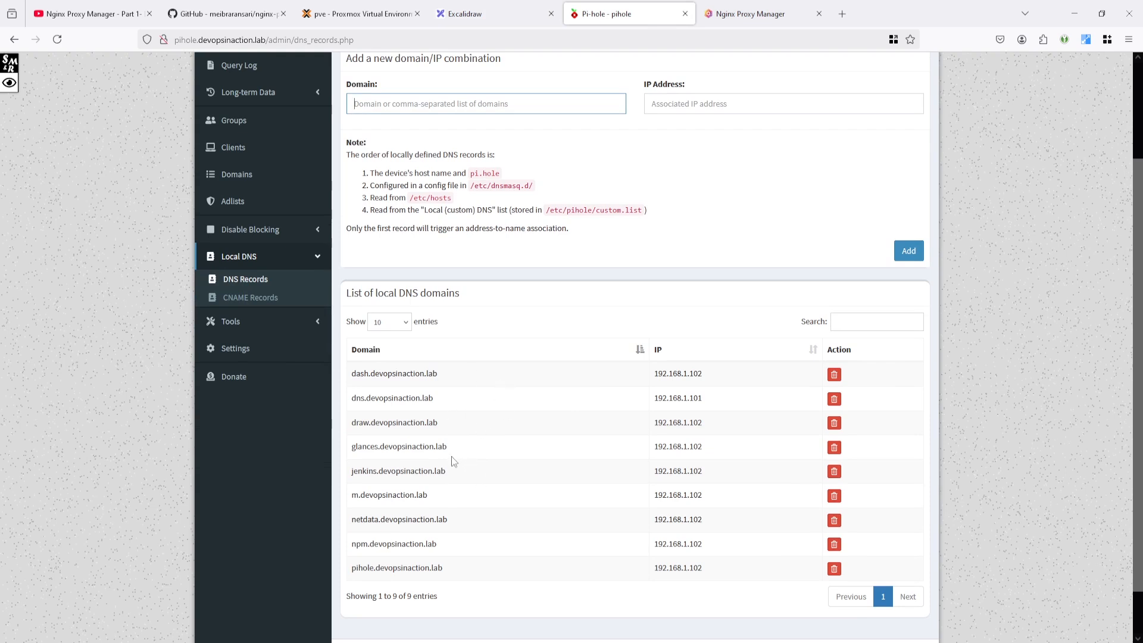
- Switch to the proxy hosts in Nginx Proxy Manager and start a new proxy host with the domain name dash.devopsinaction.lab
{"action": "left_click", "coordinate": [765, 14]}
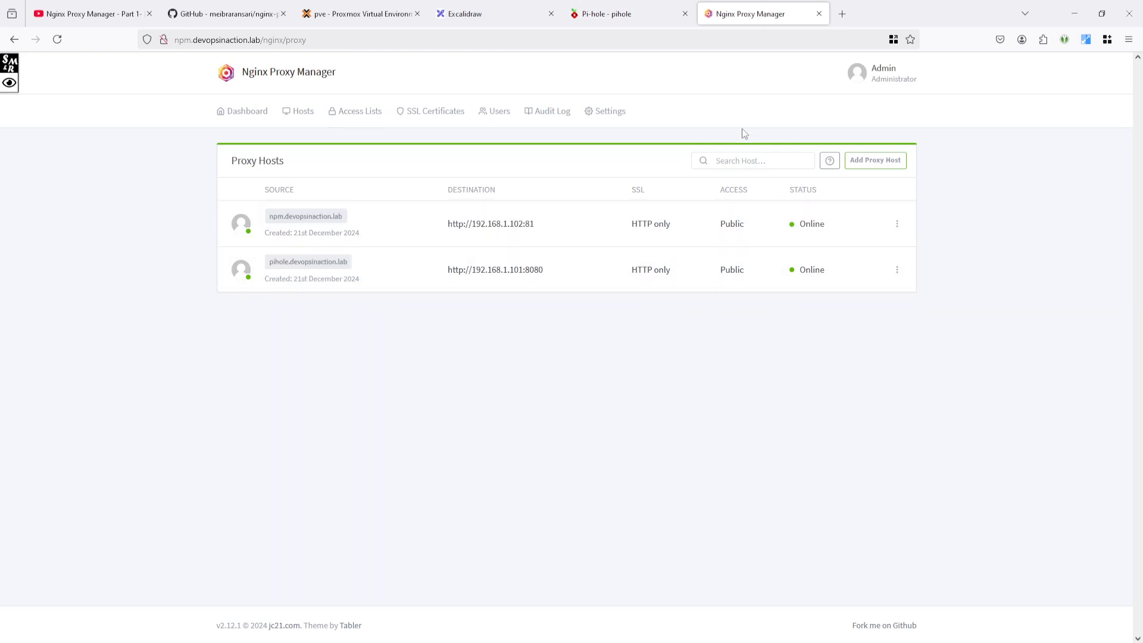
{"action": "left_click", "coordinate": [303, 116]}
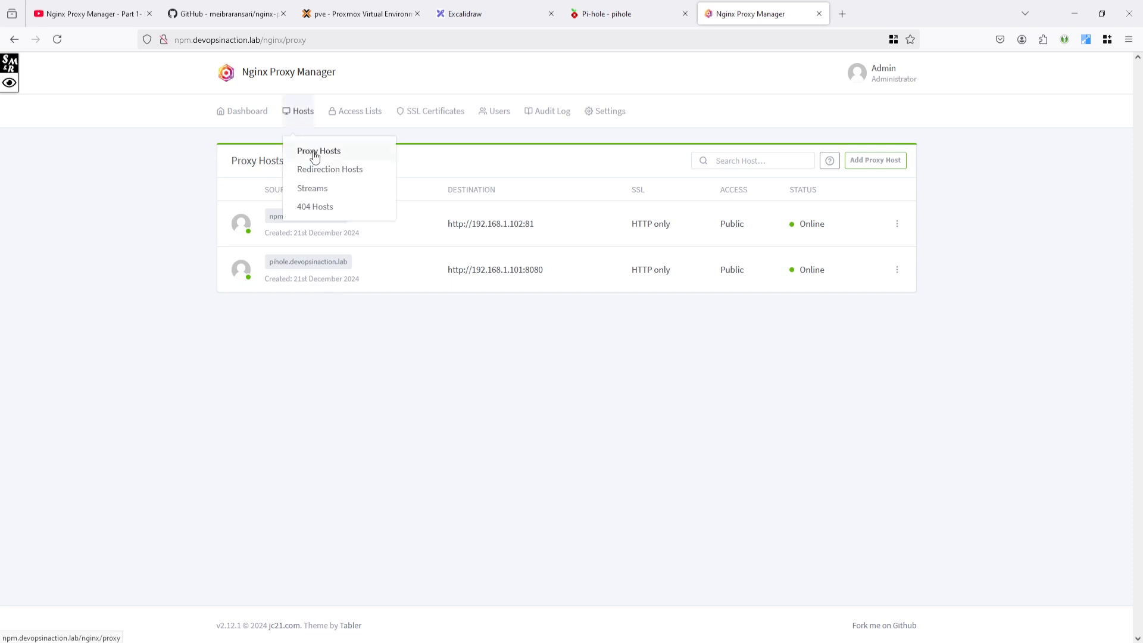
{"action": "left_click", "coordinate": [317, 155]}
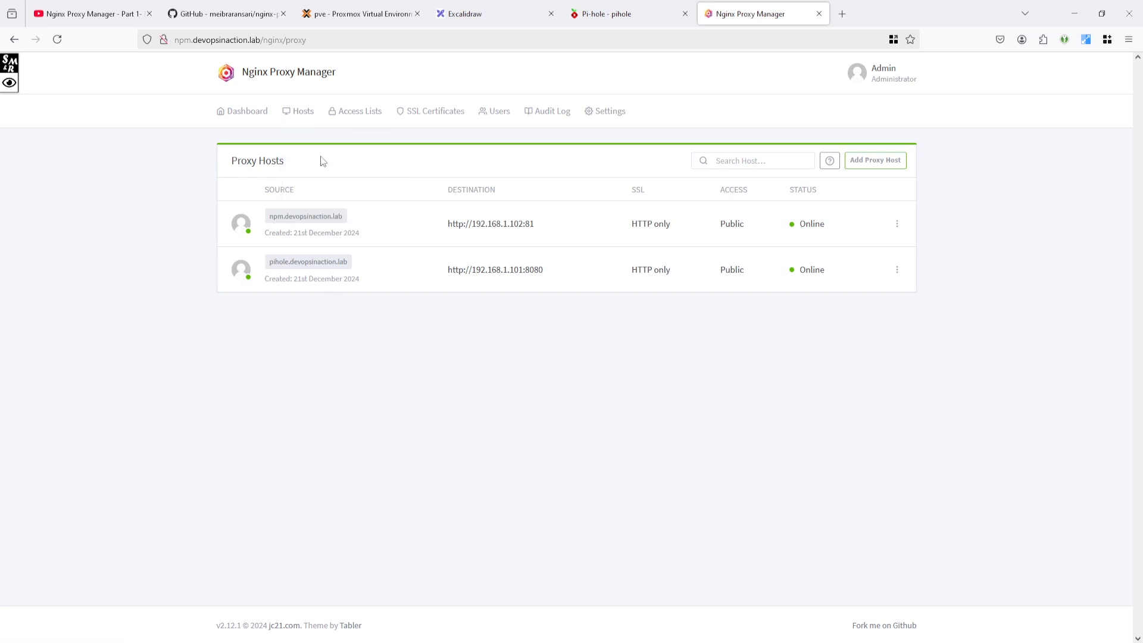
{"action": "left_click", "coordinate": [875, 160]}
{"action": "type", "text": "dash.devopsinaction.lab"}
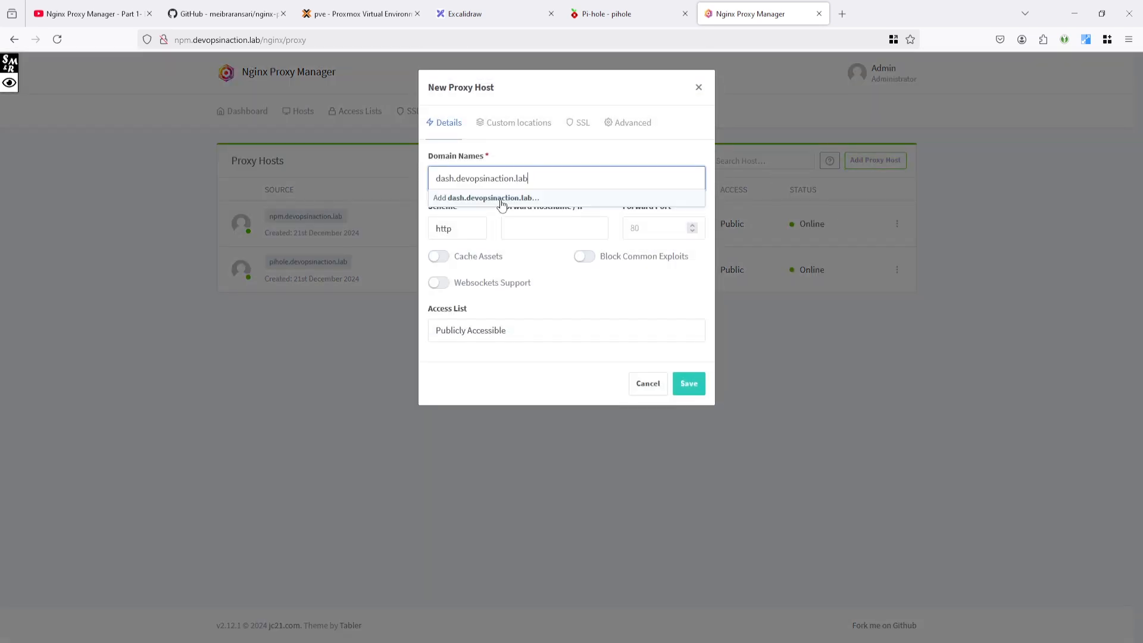
{"action": "left_click", "coordinate": [502, 200]}
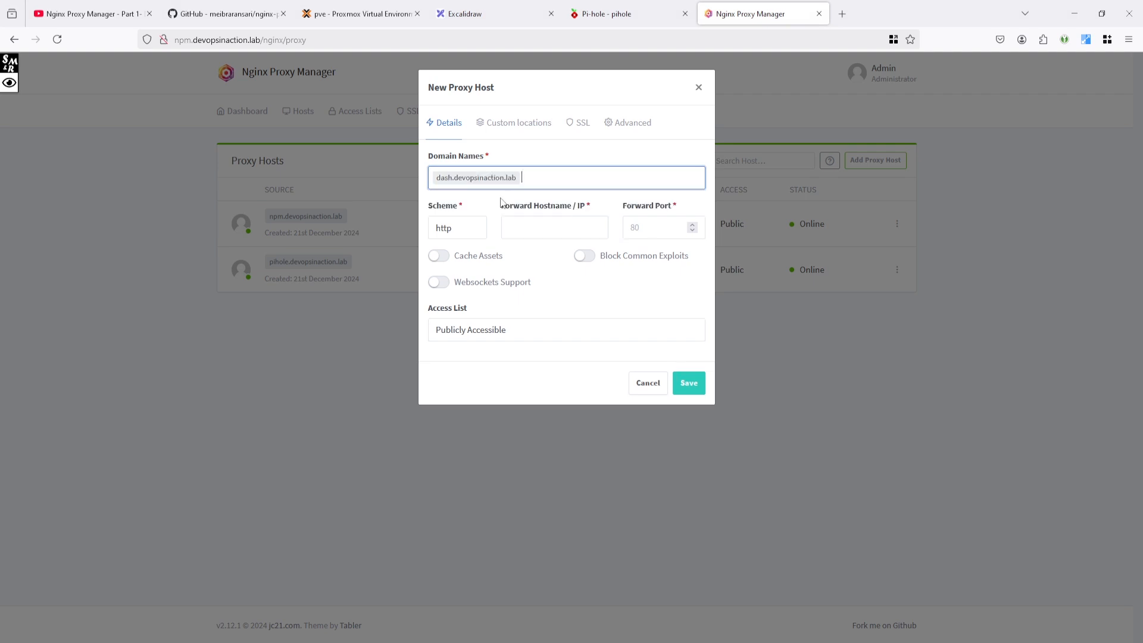
- Forward the new dash proxy host to 192.168.1.100 on port 7575 and save it
{"action": "left_click", "coordinate": [525, 239]}
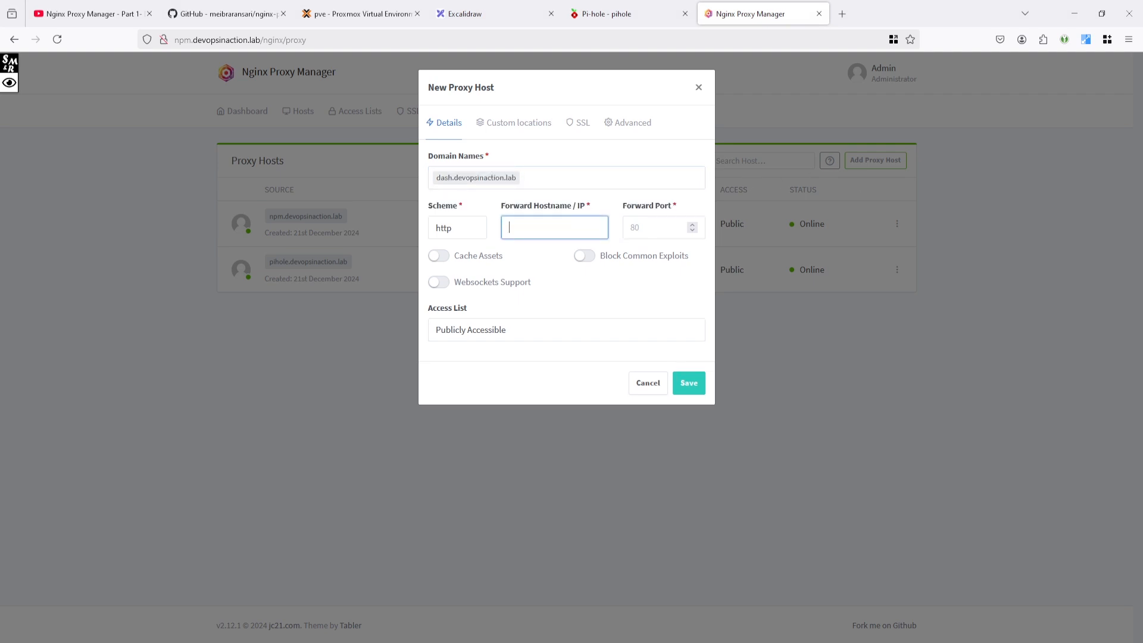
{"action": "key", "text": "alt+Tab"}
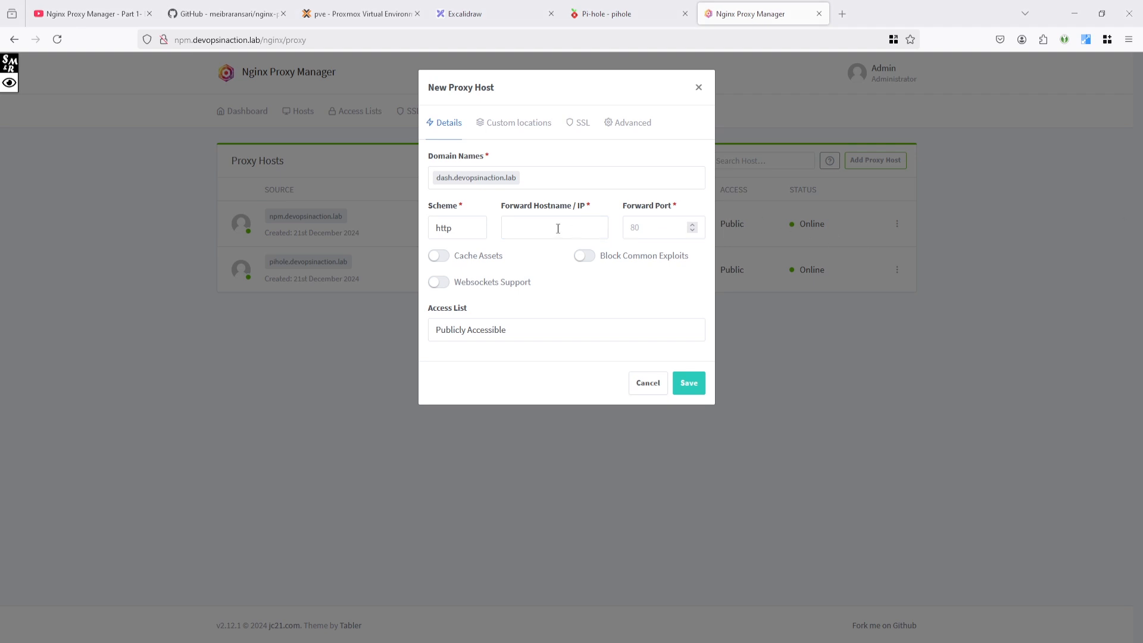
{"action": "left_click", "coordinate": [558, 229]}
{"action": "type", "text": "192.168.1.100"}
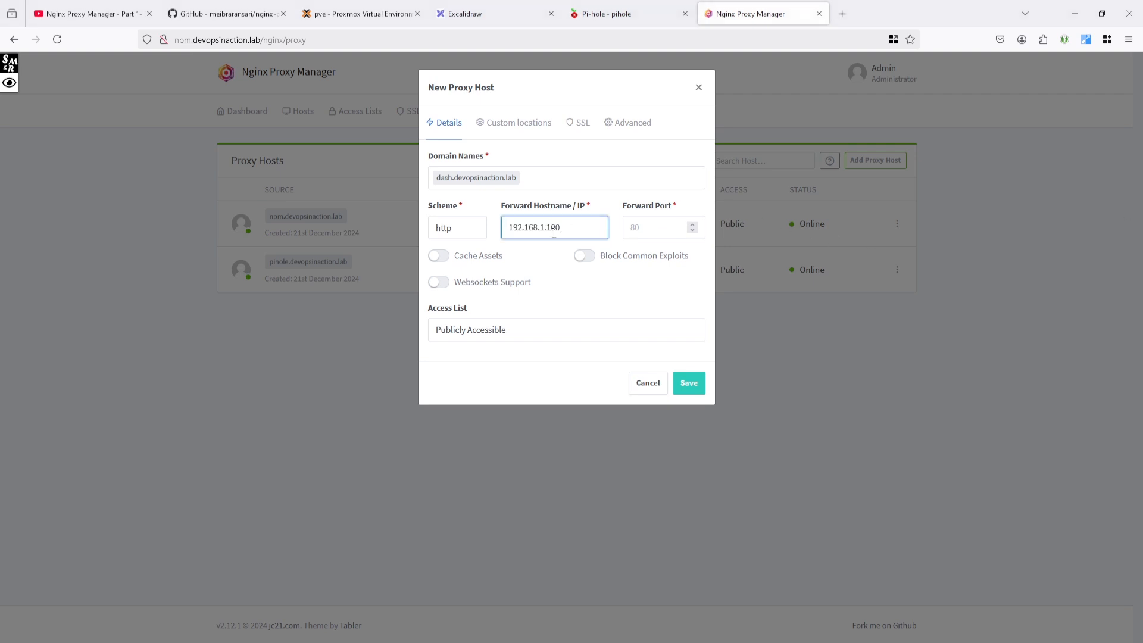
{"action": "left_click", "coordinate": [638, 231]}
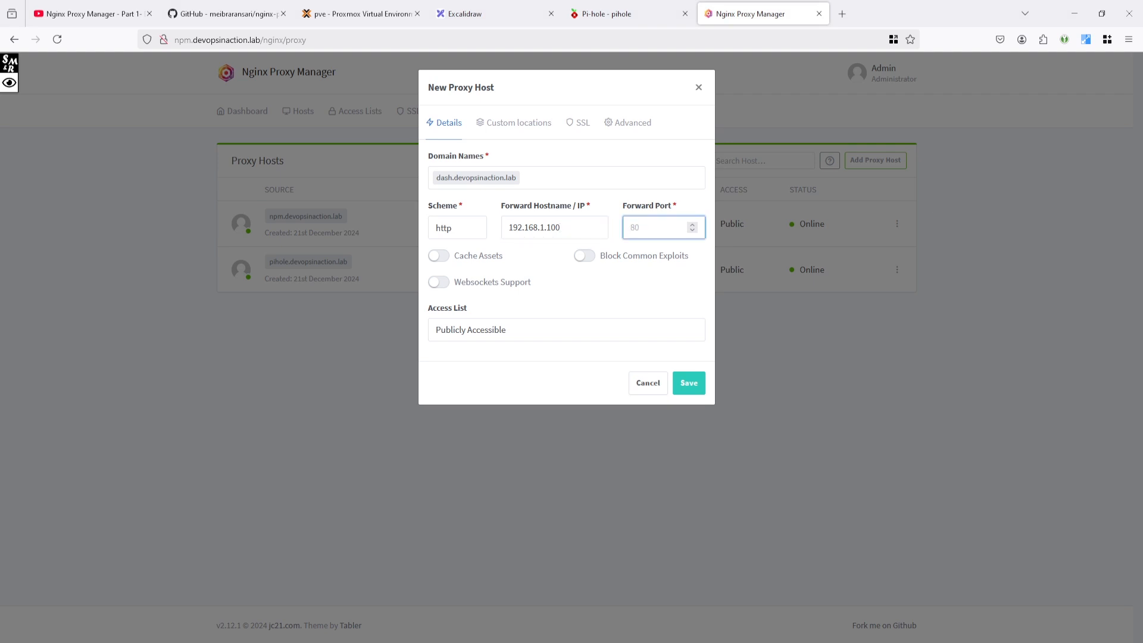
{"action": "key", "text": "alt+Tab"}
{"action": "left_click", "coordinate": [668, 231]}
{"action": "type", "text": "7575"}
{"action": "left_click", "coordinate": [690, 384]}
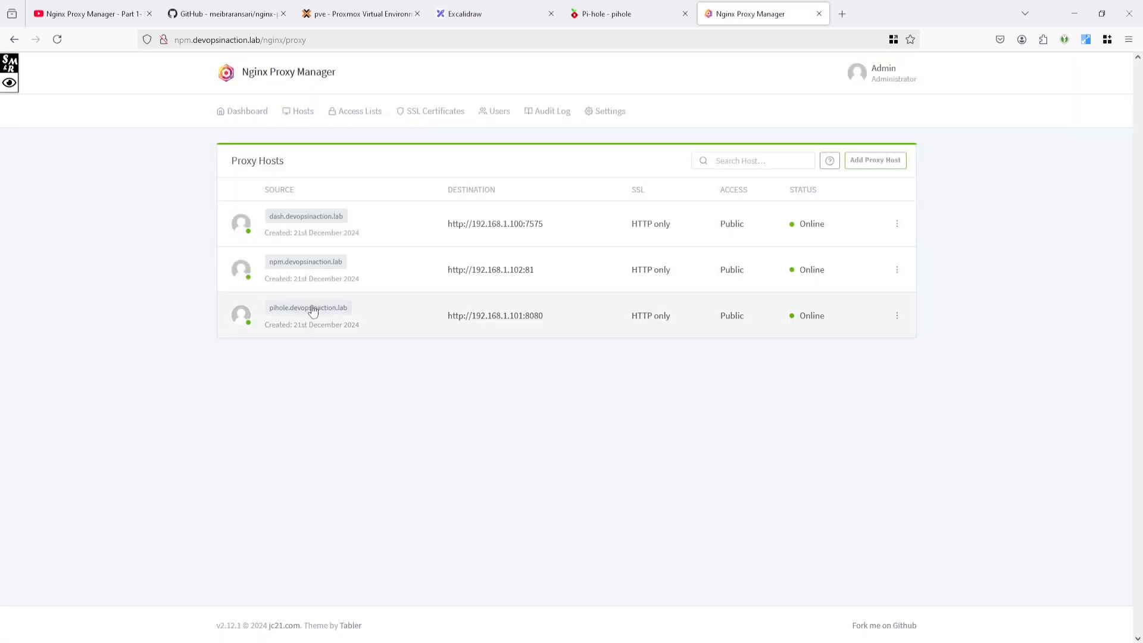
- Open dash.devopsinaction.lab from the proxy host list, reload it, and examine the dashboard's widgets and its Self-Hosted and Cloud-Based services
{"action": "left_click", "coordinate": [311, 218]}
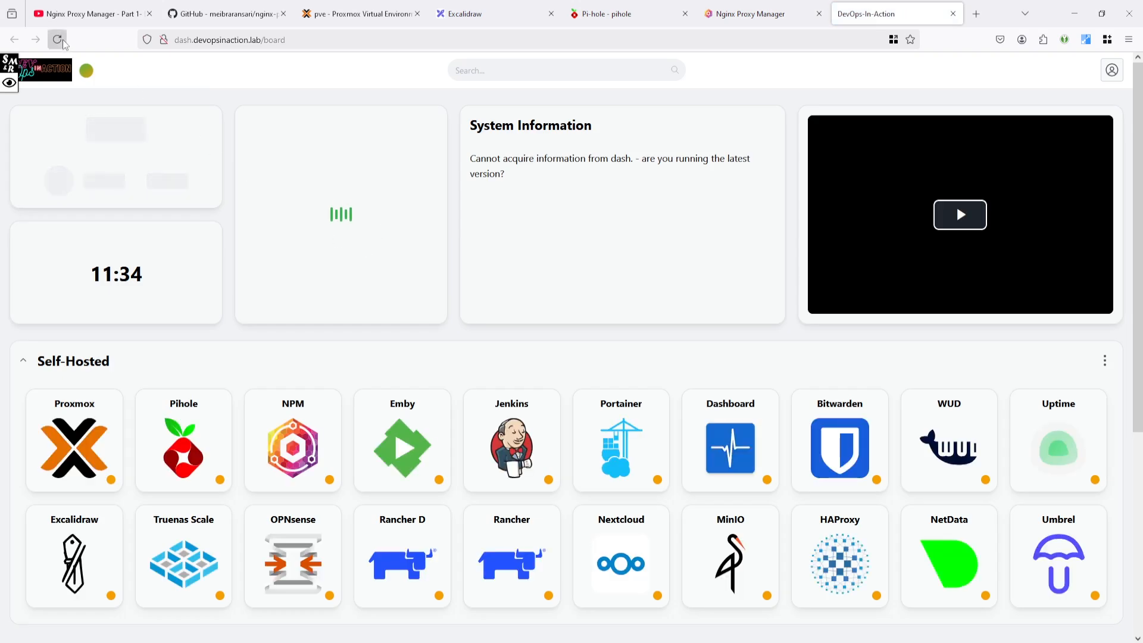
{"action": "left_click", "coordinate": [62, 42]}
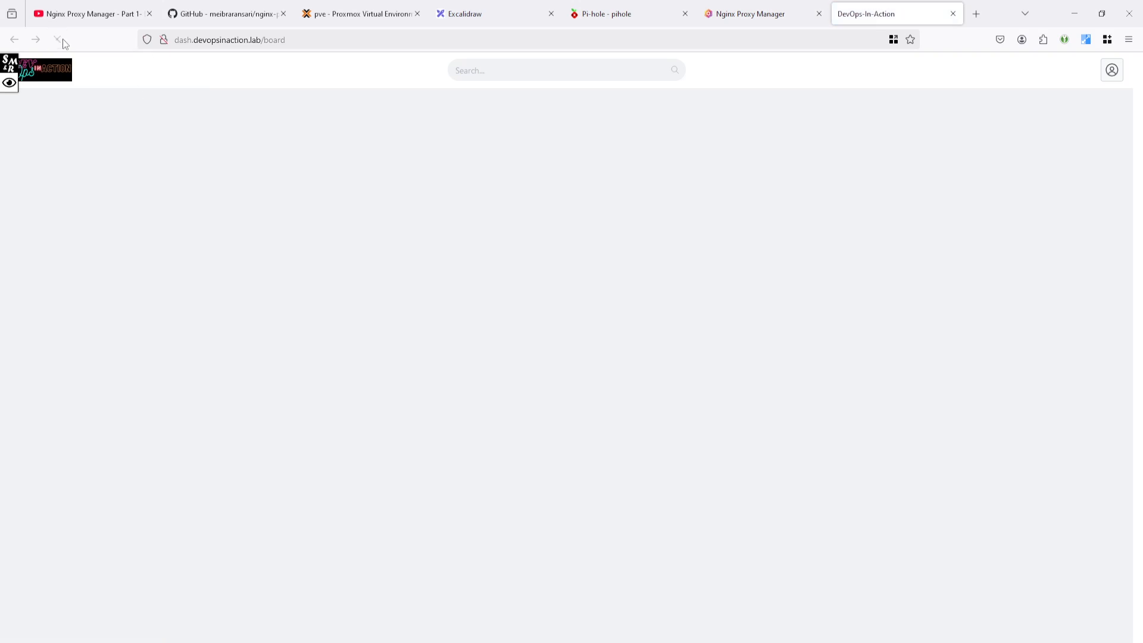
{"action": "scroll", "coordinate": [301, 438], "scroll_direction": "down", "scroll_amount": 1}
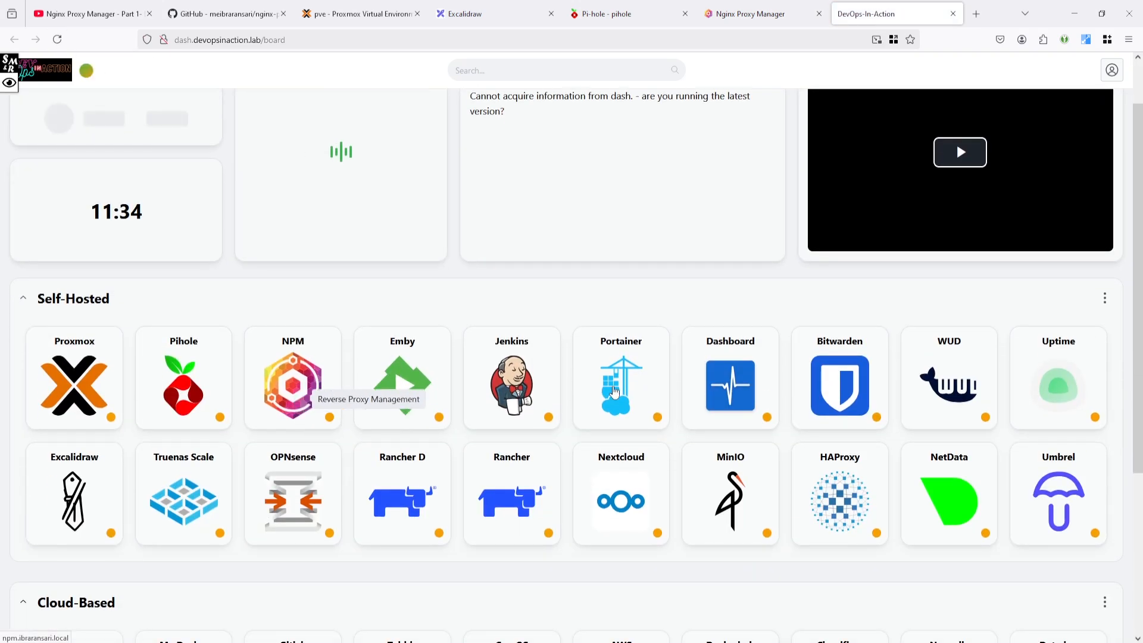
{"action": "scroll", "coordinate": [319, 488], "scroll_direction": "down", "scroll_amount": 4}
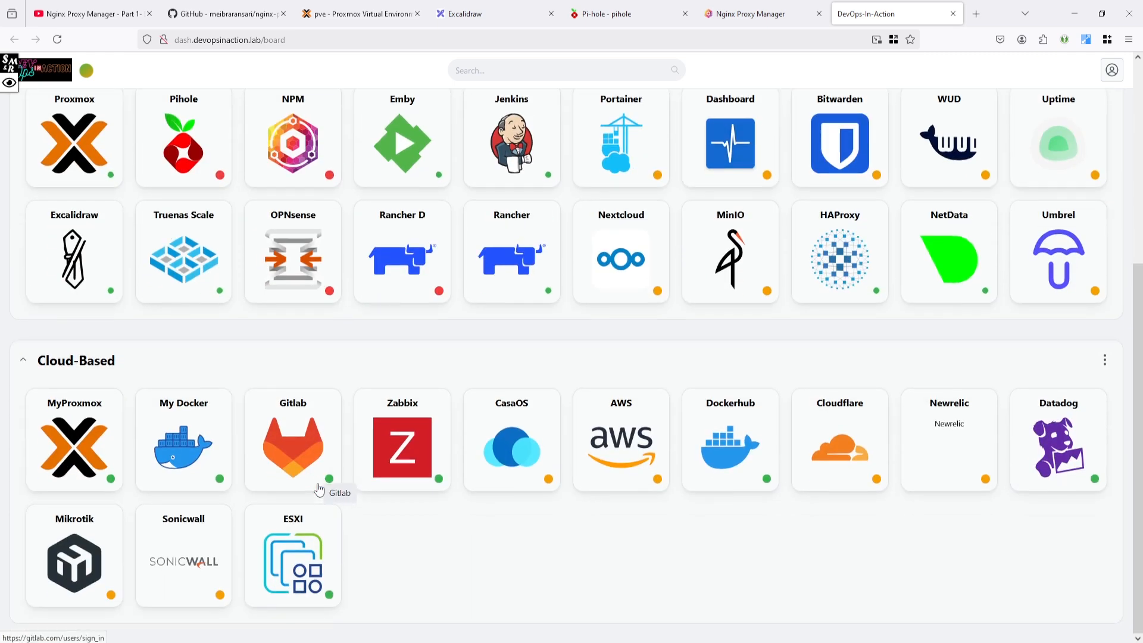
{"action": "scroll", "coordinate": [349, 519], "scroll_direction": "up", "scroll_amount": 4}
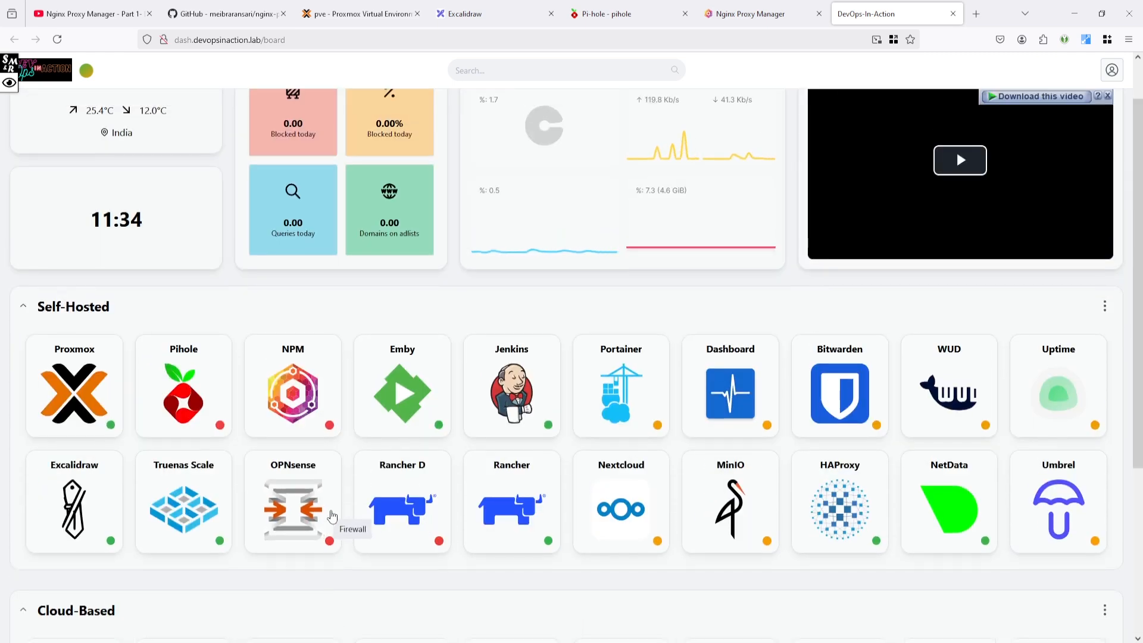
{"action": "scroll", "coordinate": [556, 306], "scroll_direction": "up", "scroll_amount": 1}
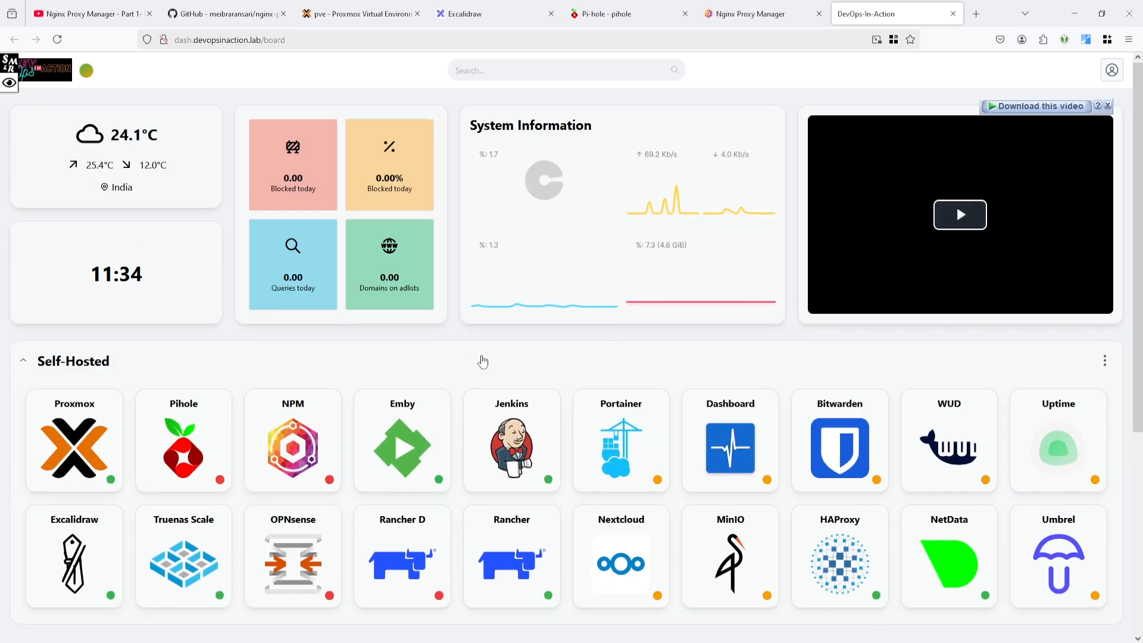
{"action": "scroll", "coordinate": [483, 361], "scroll_direction": "down", "scroll_amount": 4}
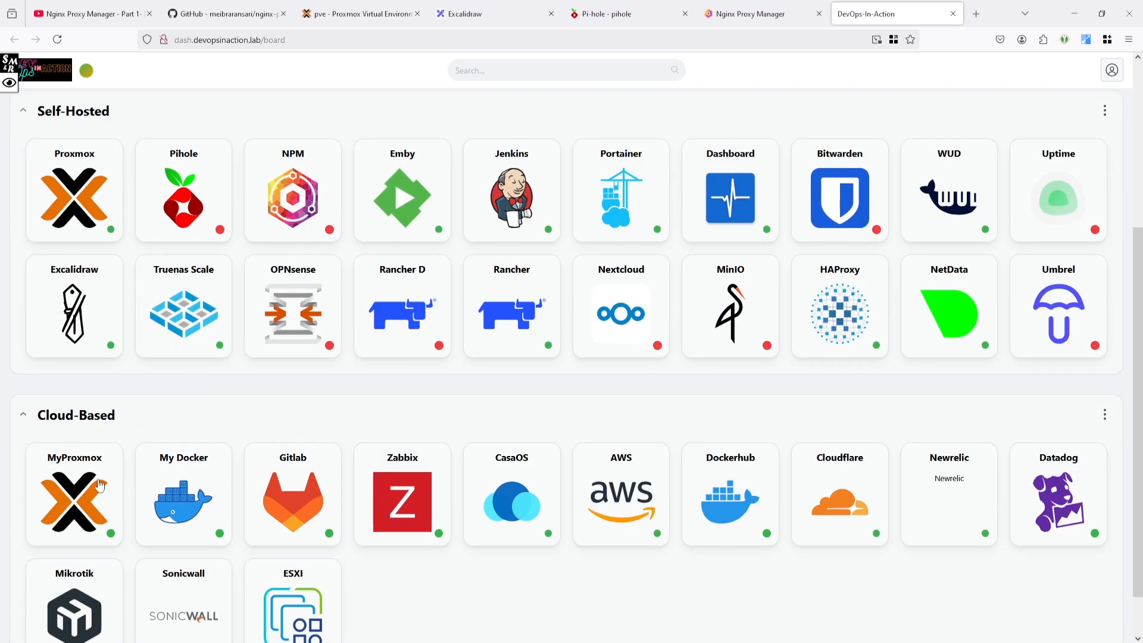
{"action": "scroll", "coordinate": [571, 518], "scroll_direction": "down", "scroll_amount": 1}
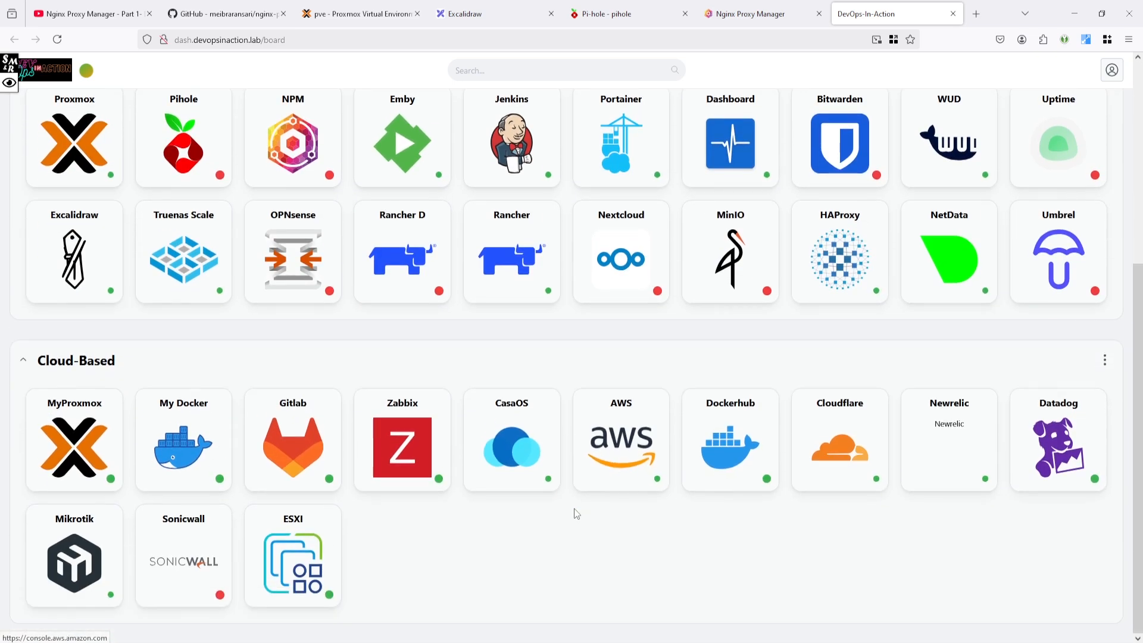
{"action": "scroll", "coordinate": [483, 500], "scroll_direction": "up", "scroll_amount": 4}
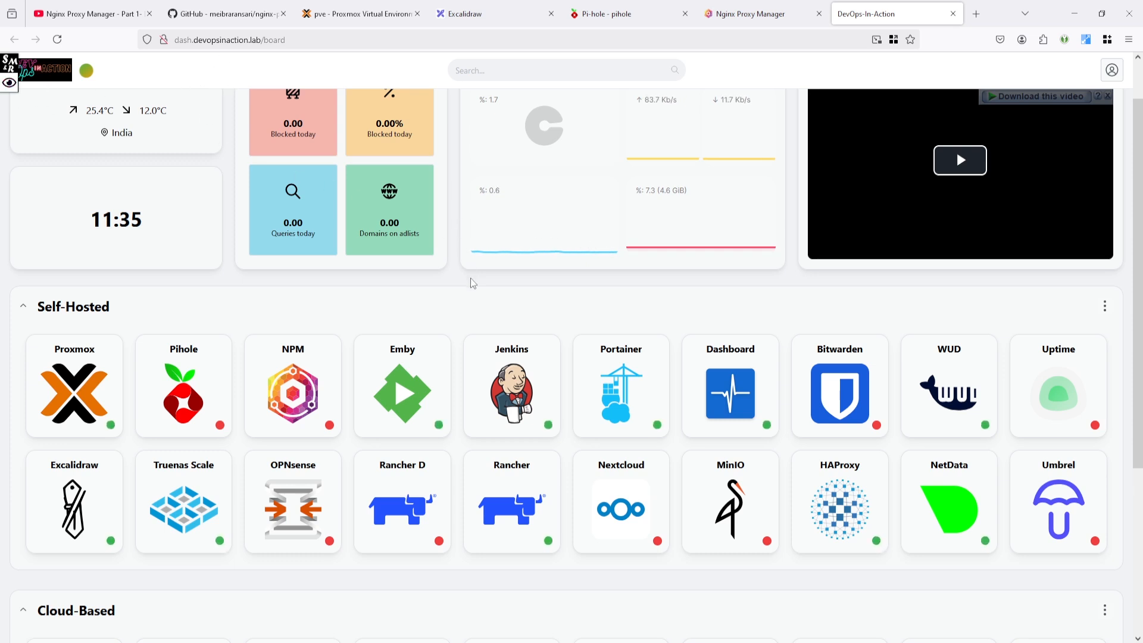
{"action": "scroll", "coordinate": [474, 283], "scroll_direction": "up", "scroll_amount": 1}
- Return to Nginx Proxy Manager and start a proxy host for jenkins.devopsinaction.lab with forward IP 192.168.1.100
{"action": "left_click", "coordinate": [768, 15]}
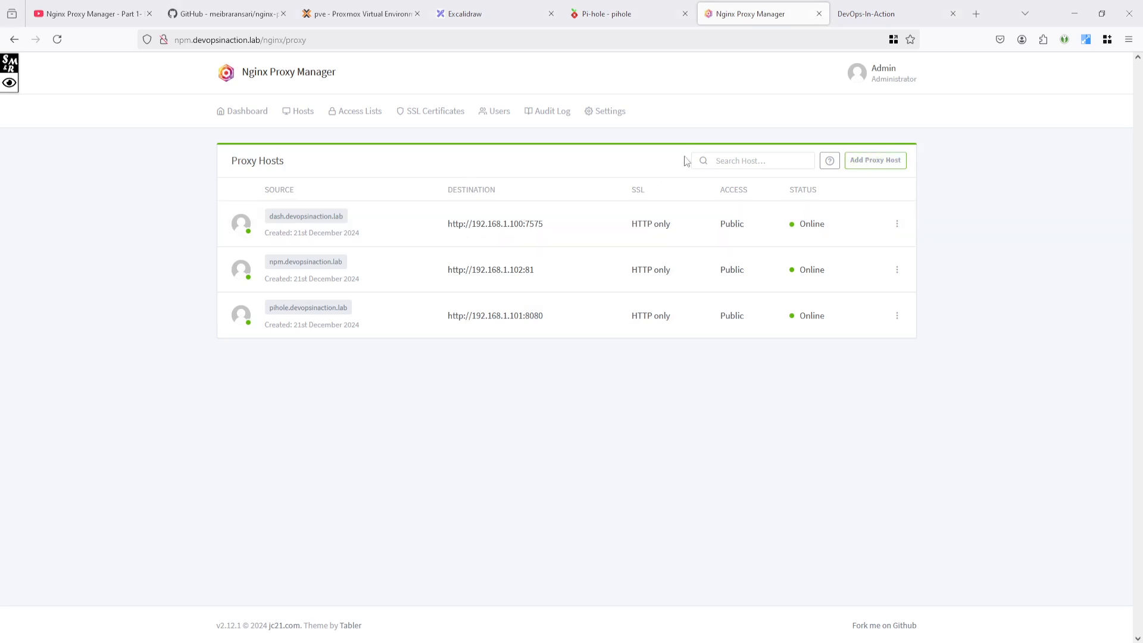
{"action": "left_click", "coordinate": [875, 160]}
{"action": "left_click", "coordinate": [473, 173]}
{"action": "type", "text": "jenkins.devopsinaction.lab"}
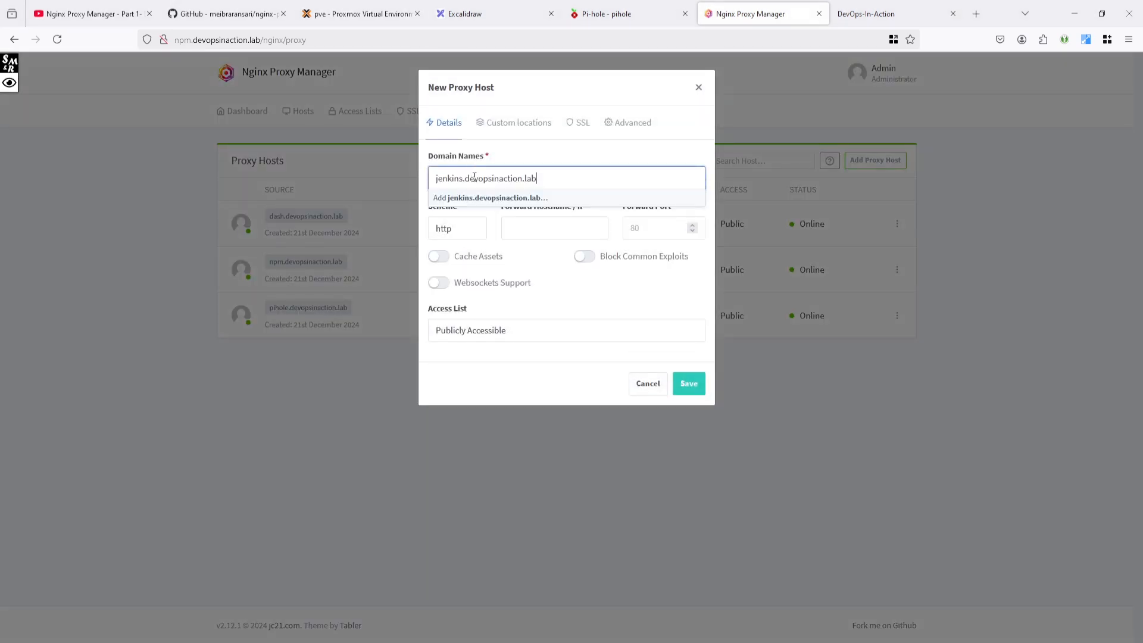
{"action": "left_click", "coordinate": [498, 197]}
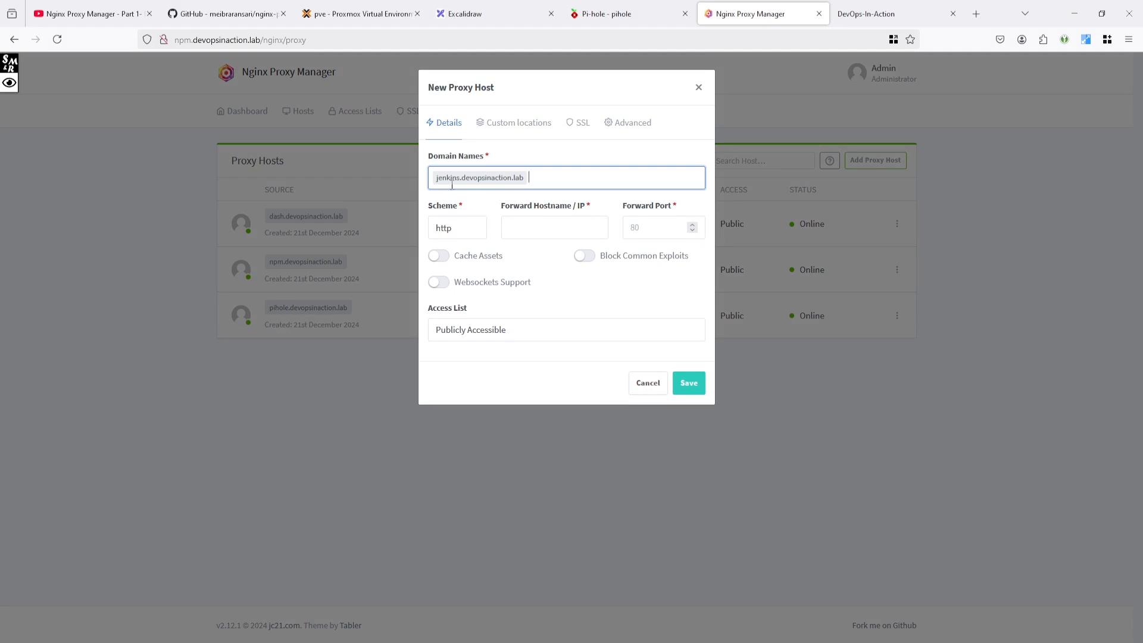
{"action": "left_click", "coordinate": [558, 231]}
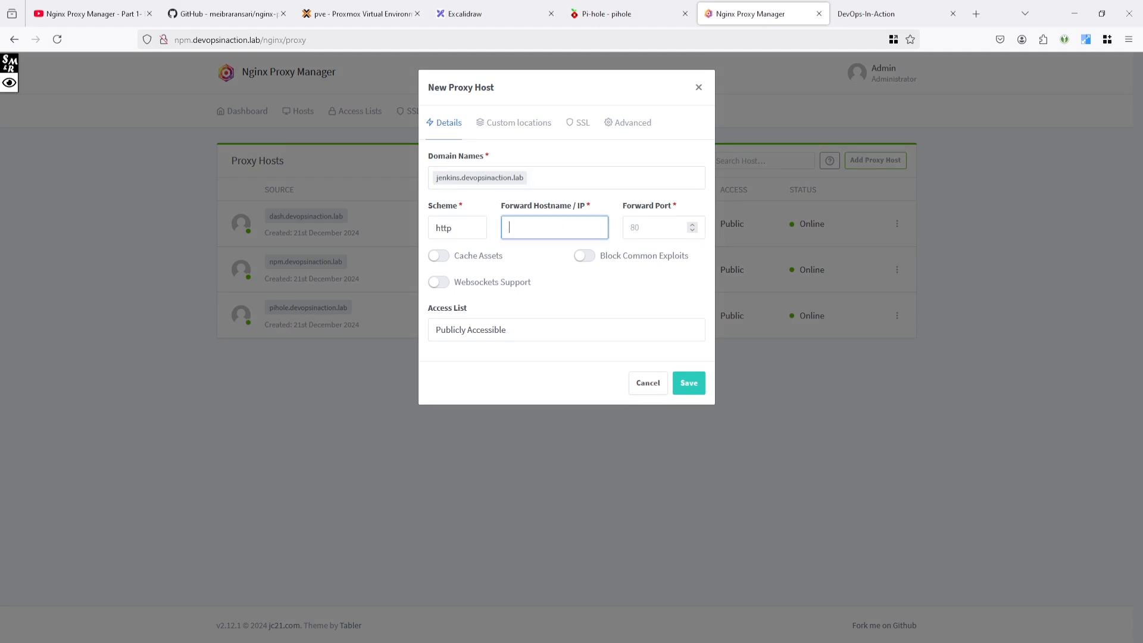
{"action": "key", "text": "alt+Tab"}
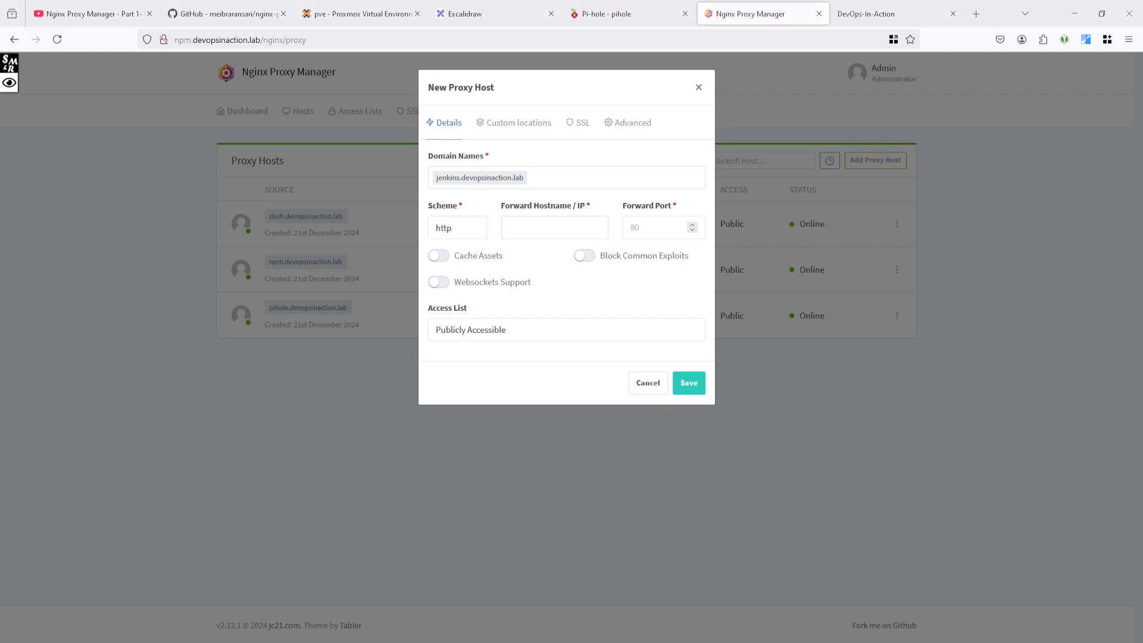
{"action": "left_click", "coordinate": [505, 232]}
{"action": "type", "text": "192.168.1."}
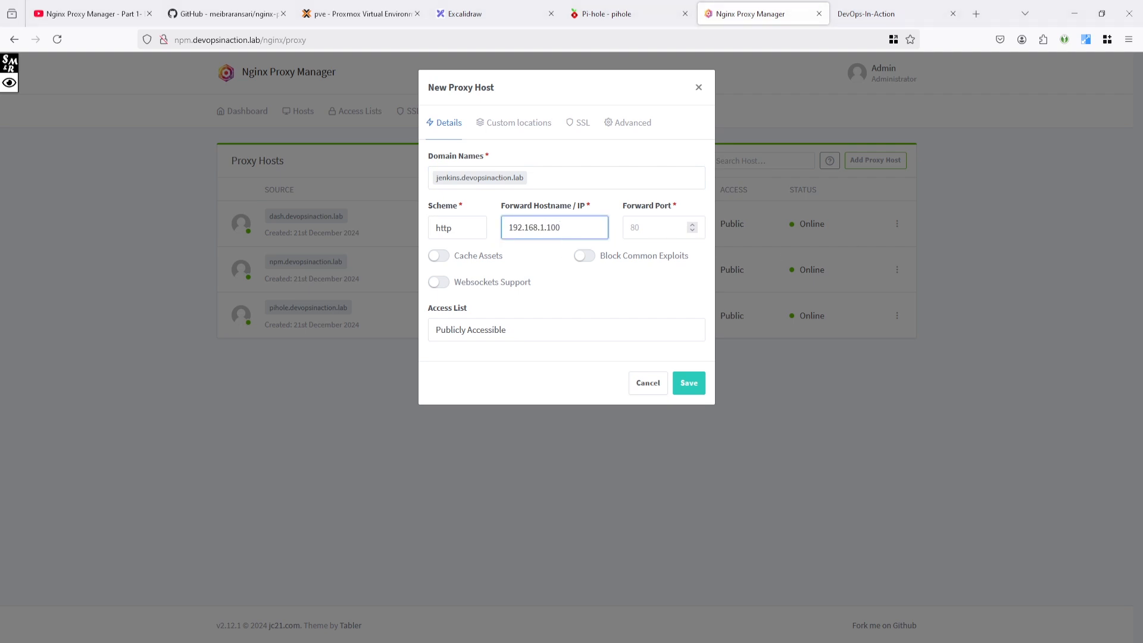
- Switch to Proxmox, view the console of container 312 (Jenkins), and return to the new proxy host in Nginx Proxy Manager
{"action": "left_click", "coordinate": [357, 13]}
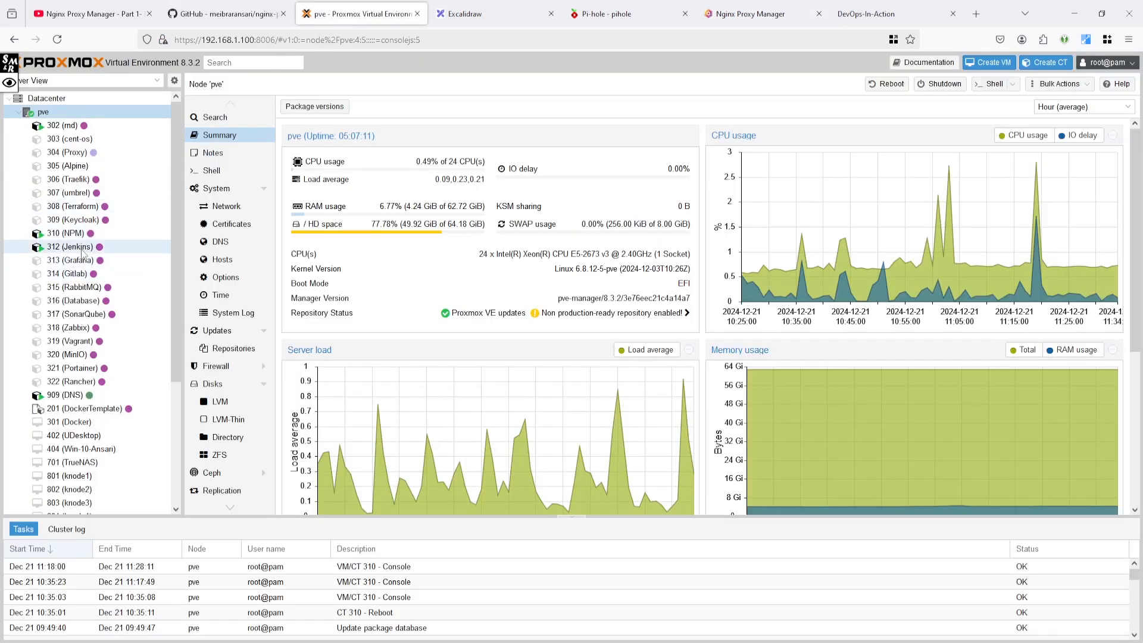
{"action": "left_click", "coordinate": [112, 247]}
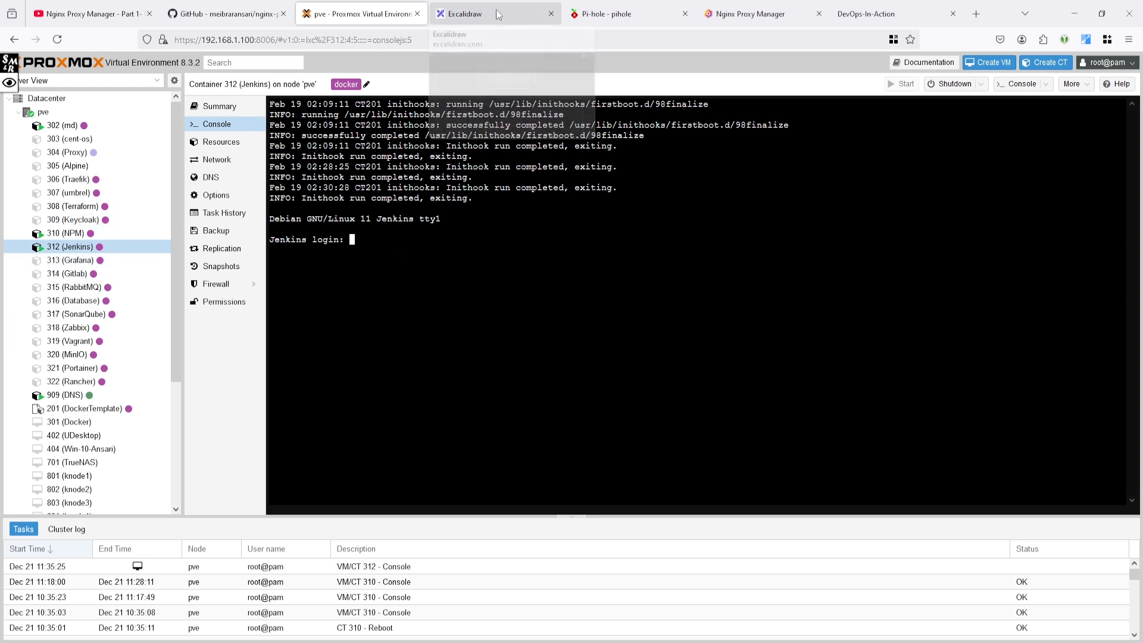
{"action": "left_click", "coordinate": [476, 13]}
{"action": "left_click", "coordinate": [613, 13]}
{"action": "left_click", "coordinate": [741, 8]}
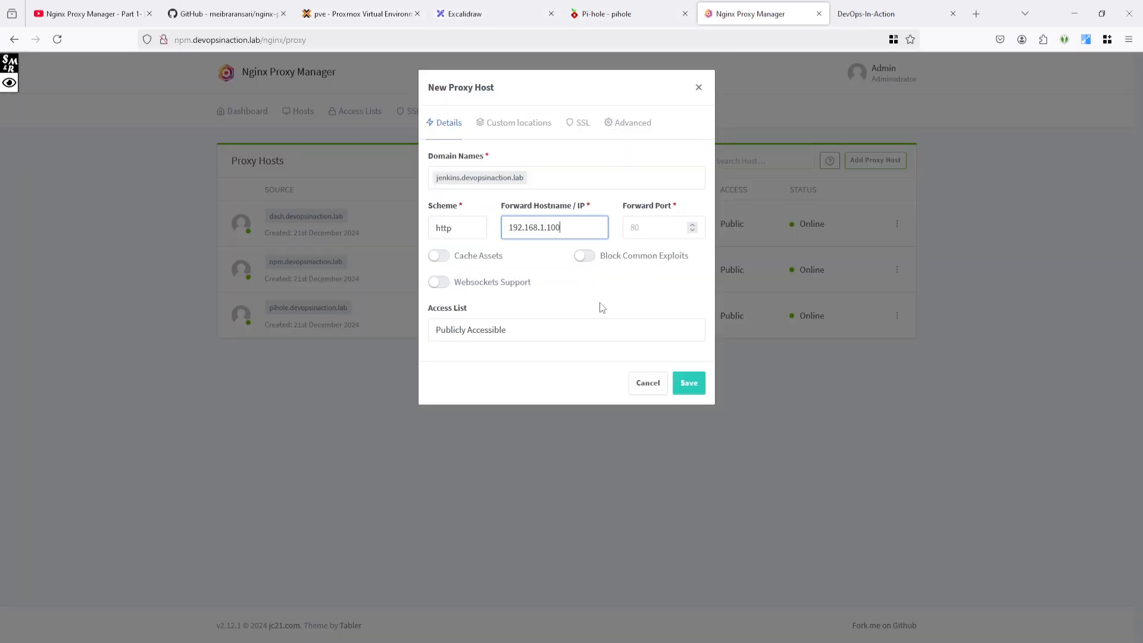
- Set the jenkins proxy host's forward port to 8081 and save the host
{"action": "left_click", "coordinate": [637, 231]}
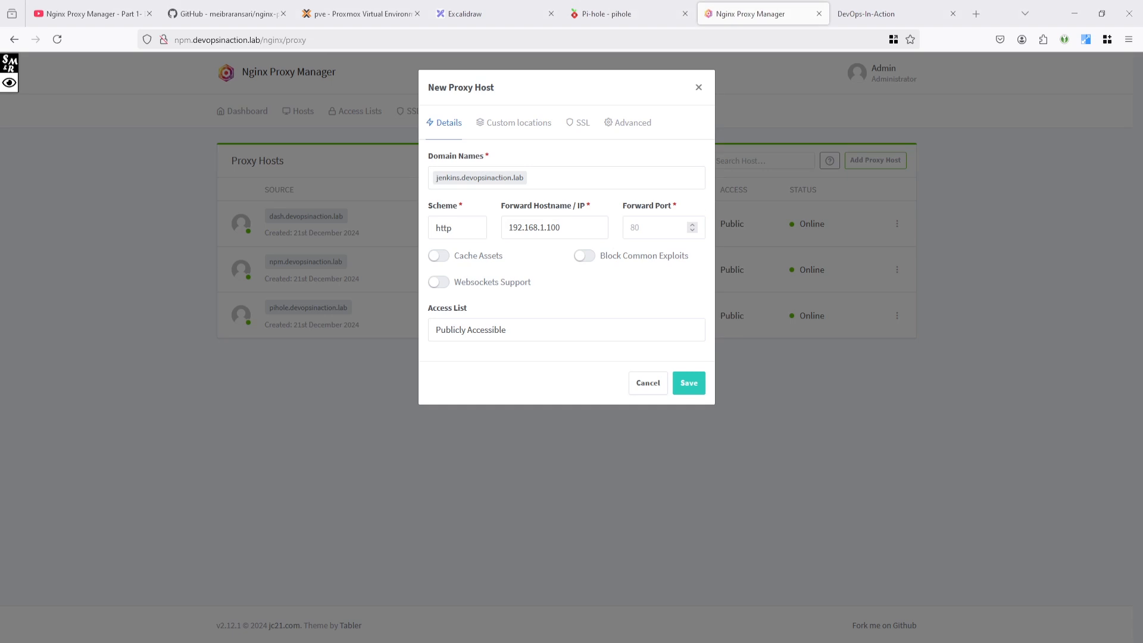
{"action": "left_click", "coordinate": [699, 225]}
{"action": "type", "text": "8081"}
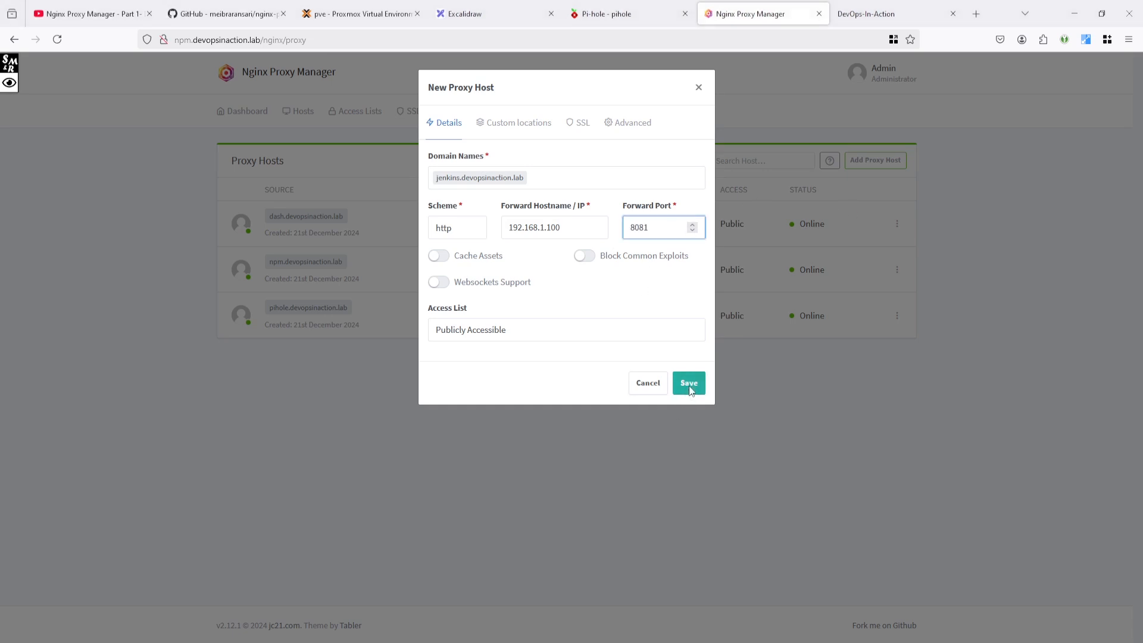
{"action": "left_click", "coordinate": [687, 384]}
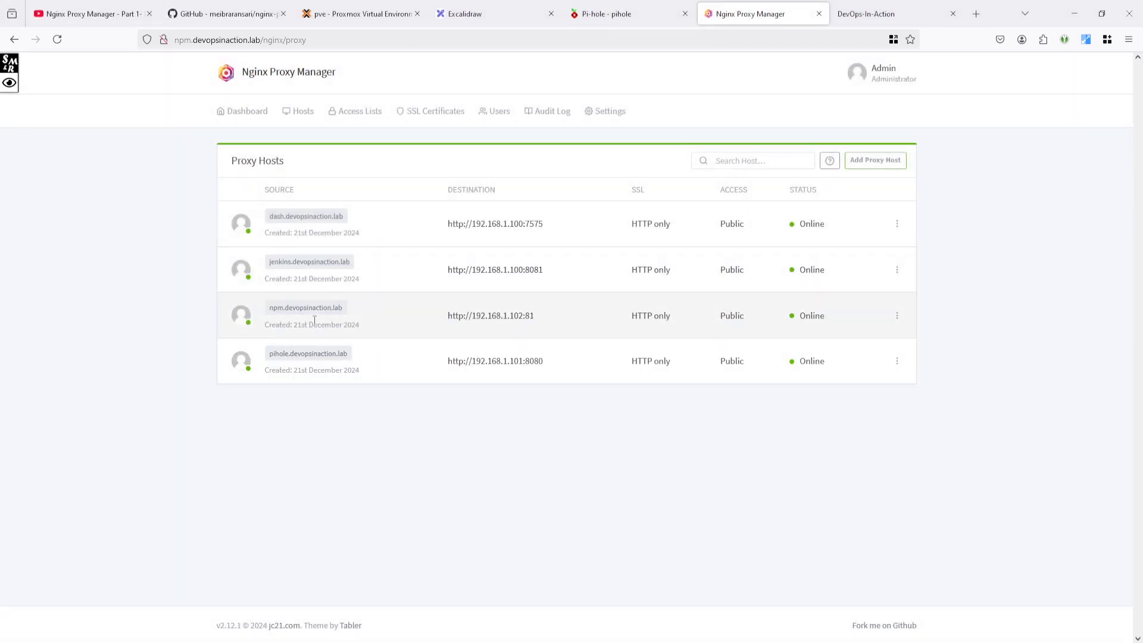
- Open jenkins.devopsinaction.lab from the proxy host list, check its sign-in form, and close the Jenkins and dashboard pages
{"action": "left_click", "coordinate": [307, 265]}
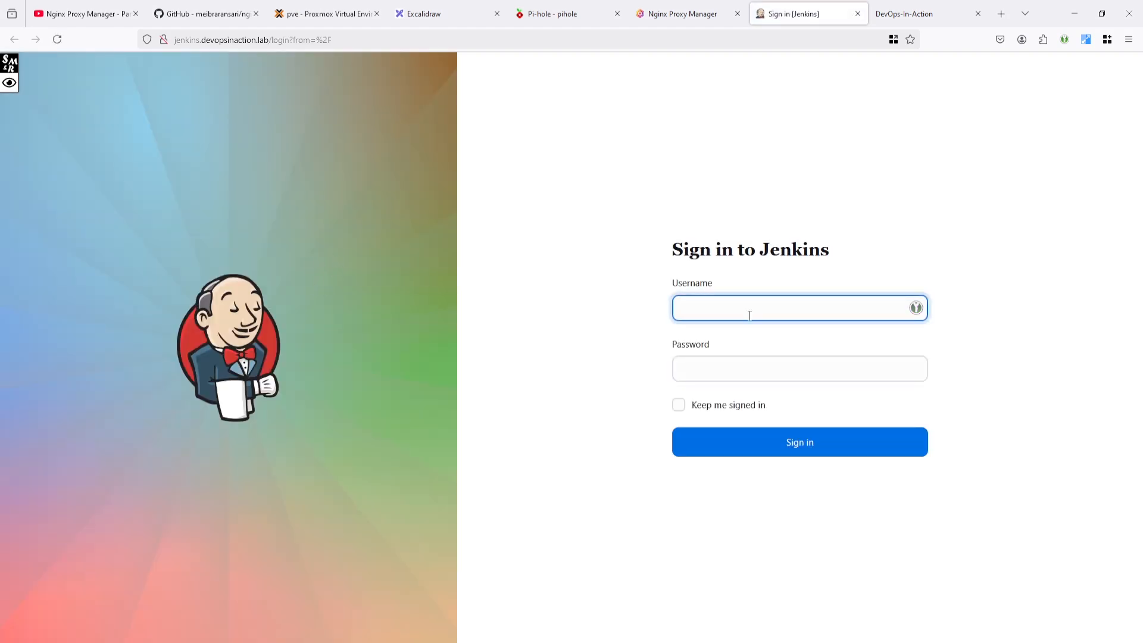
{"action": "left_click", "coordinate": [722, 369]}
{"action": "left_click", "coordinate": [717, 303]}
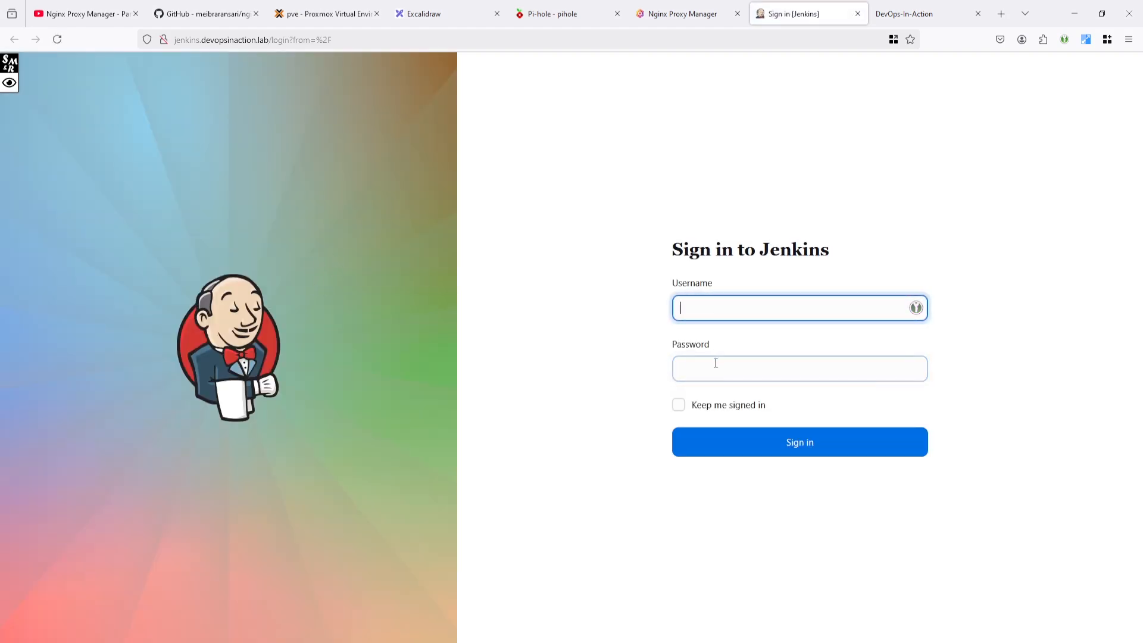
{"action": "left_click", "coordinate": [717, 364]}
{"action": "left_click", "coordinate": [717, 298]}
{"action": "left_click", "coordinate": [717, 294]}
{"action": "left_click", "coordinate": [858, 13]}
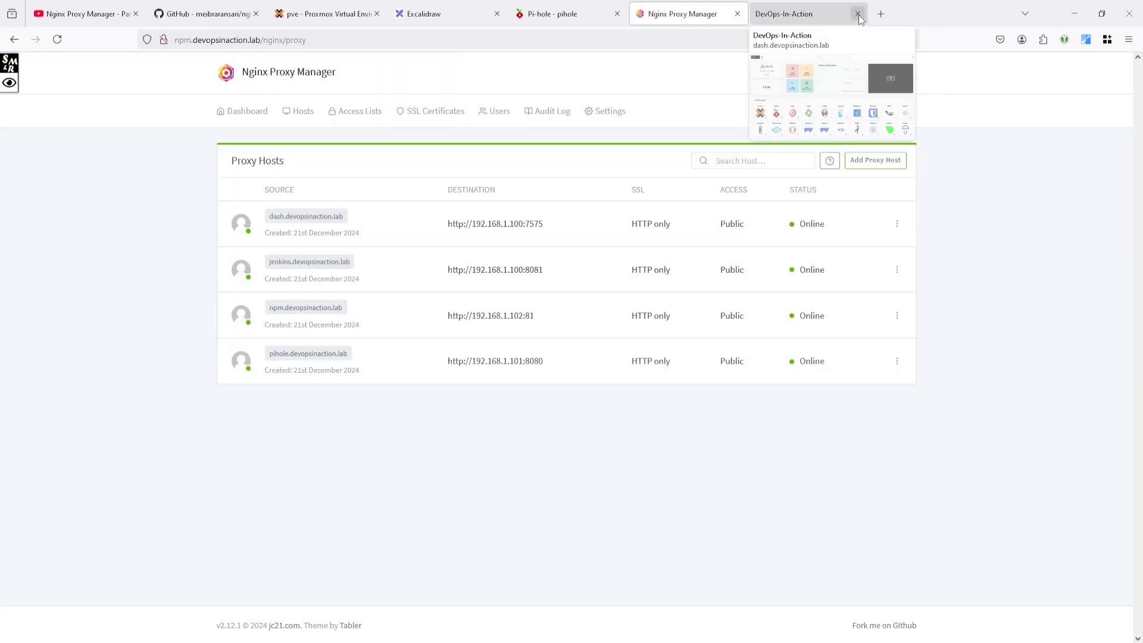
{"action": "left_click", "coordinate": [851, 14]}
{"action": "left_click", "coordinate": [858, 13]}
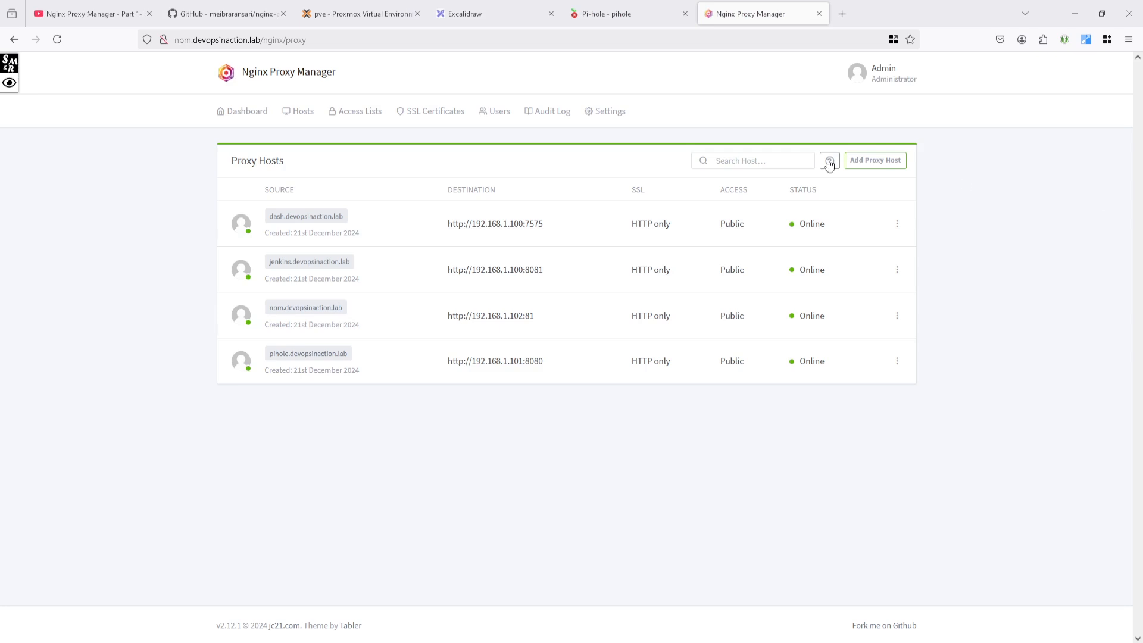
- Create a proxy host for netdata.devopsinaction.lab that forwards to 192.168.1.100 on port 9000
{"action": "left_click", "coordinate": [861, 158]}
{"action": "left_click", "coordinate": [513, 173]}
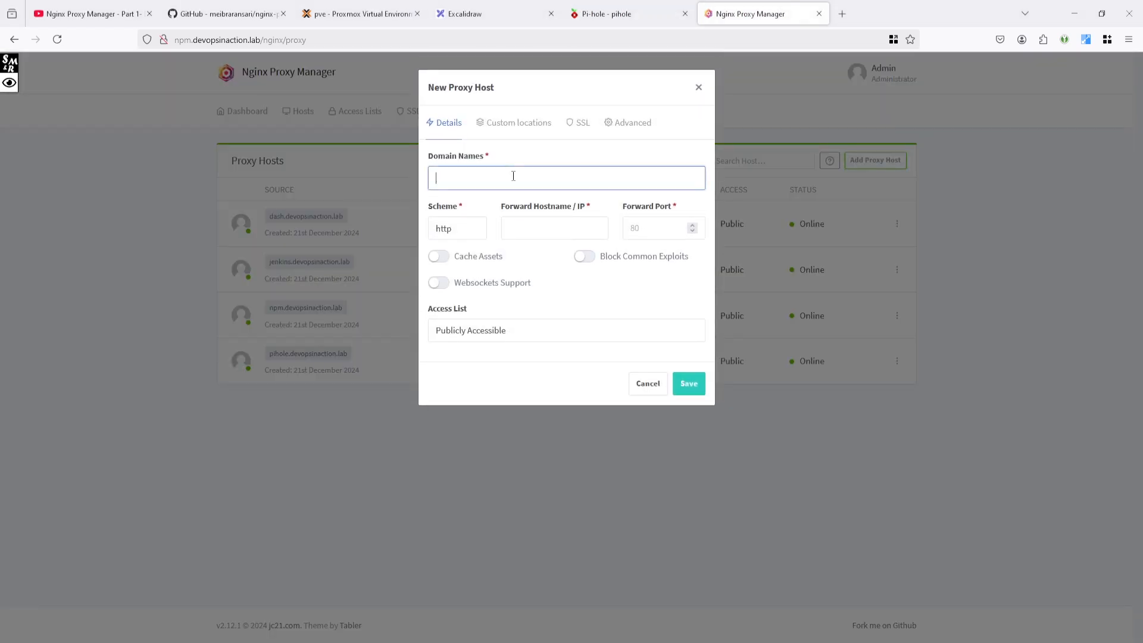
{"action": "type", "text": "netdata.devopsinaction.lab"}
{"action": "left_click", "coordinate": [497, 208]}
{"action": "left_click", "coordinate": [527, 228]}
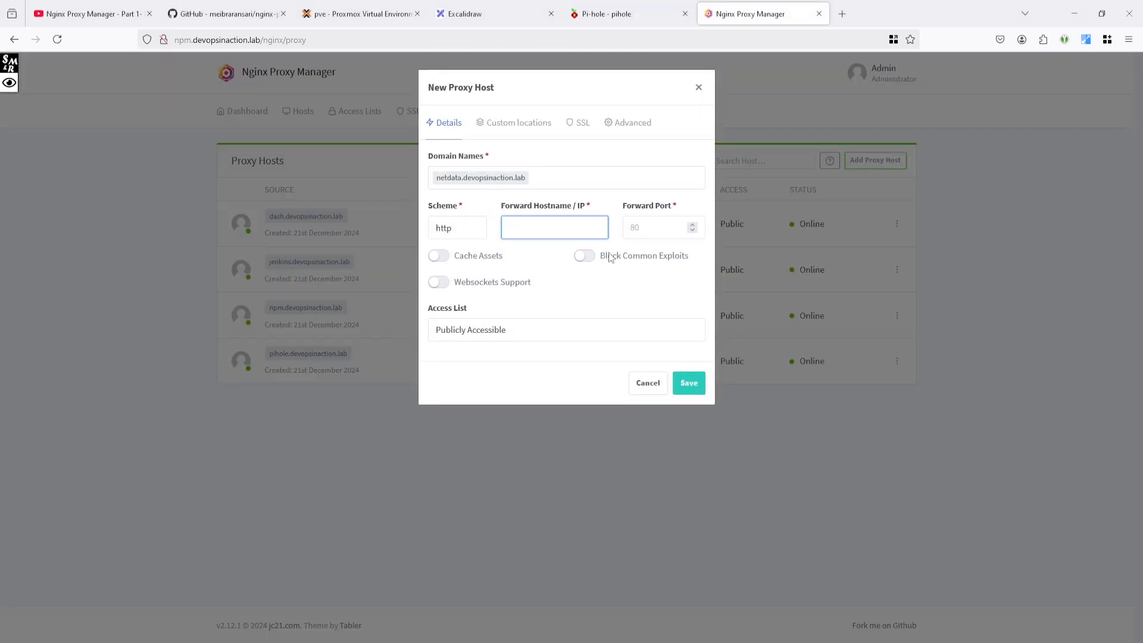
{"action": "type", "text": "192.168.1.100"}
{"action": "left_click", "coordinate": [646, 227]}
{"action": "type", "text": "9000"}
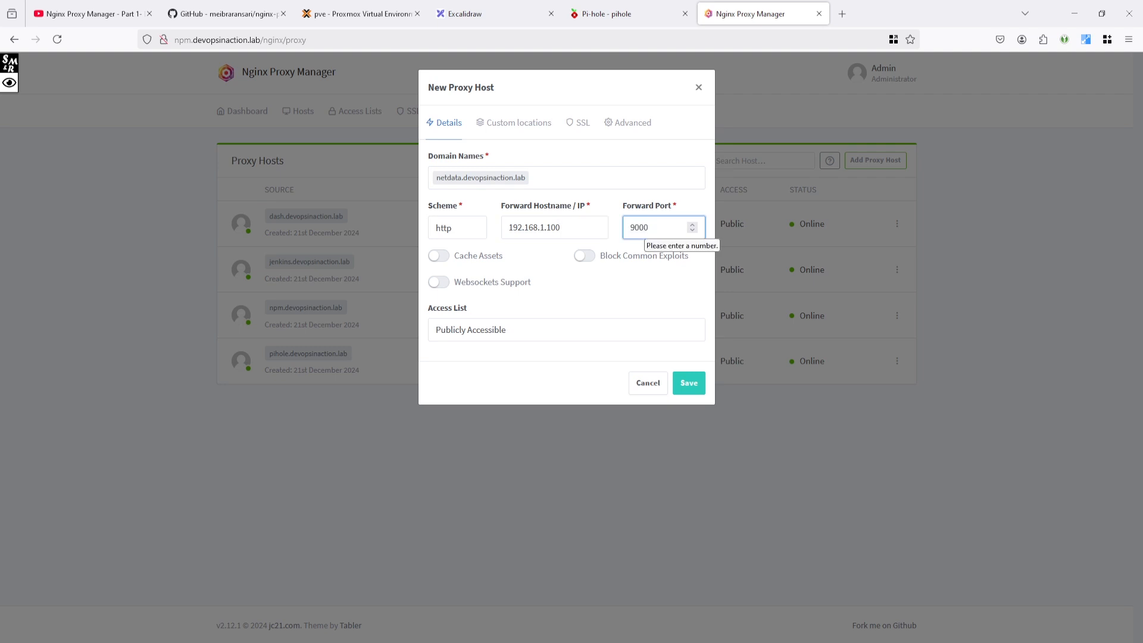
{"action": "left_click", "coordinate": [697, 384]}
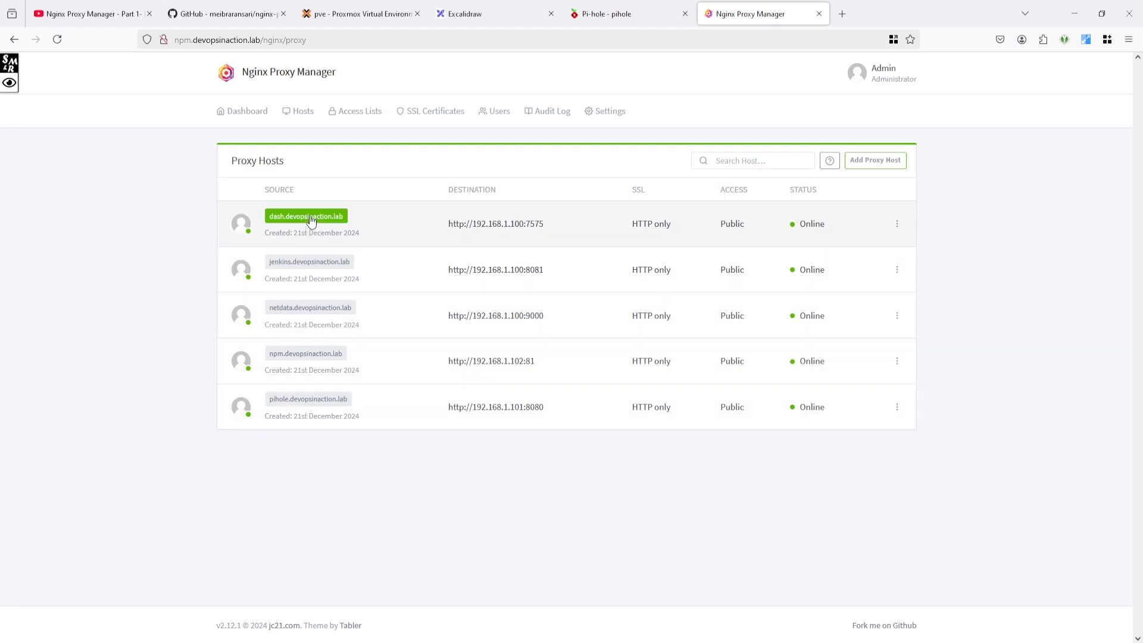
- Open netdata.devopsinaction.lab from the proxy host list, examine its system, pressure, load and clock charts, and close the page
{"action": "left_click", "coordinate": [315, 308]}
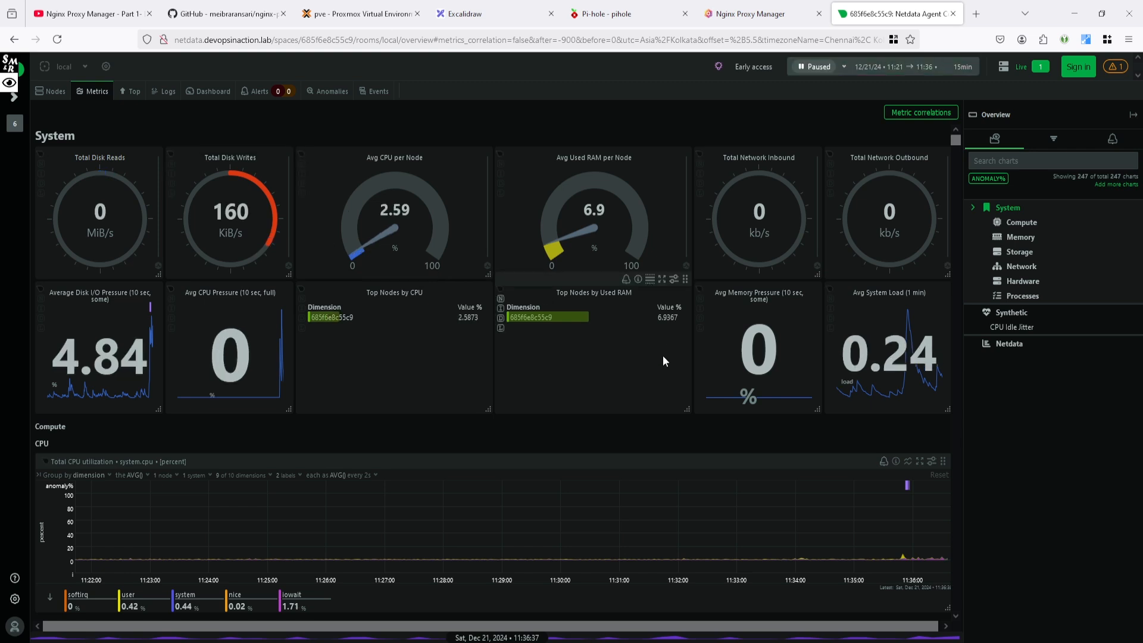
{"action": "scroll", "coordinate": [448, 357], "scroll_direction": "down", "scroll_amount": 3}
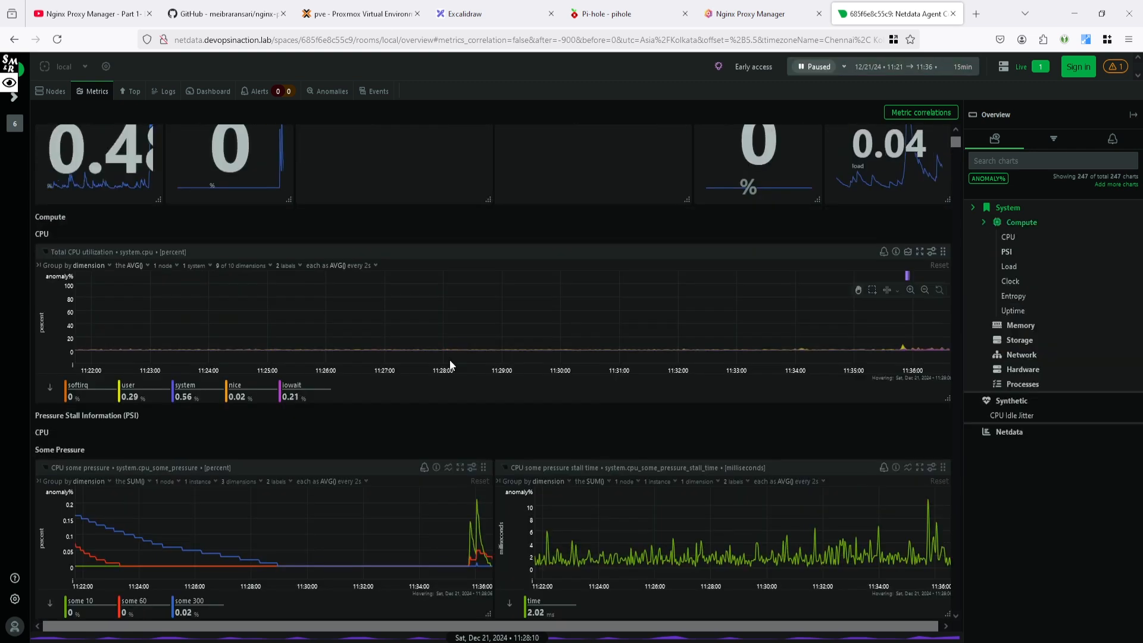
{"action": "scroll", "coordinate": [450, 364], "scroll_direction": "down", "scroll_amount": 10}
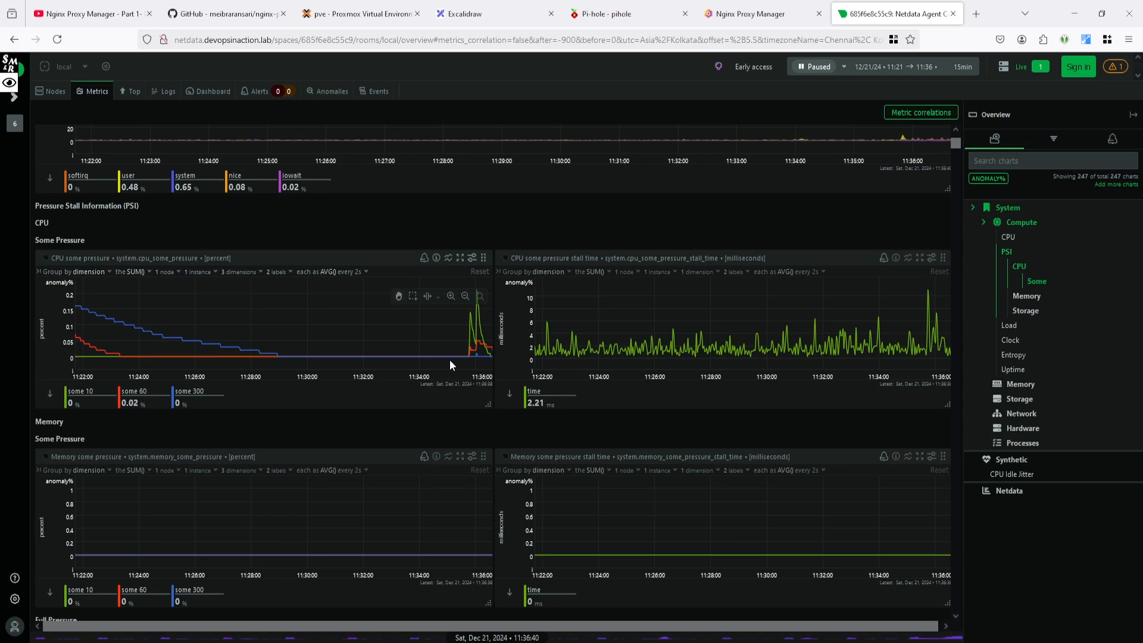
{"action": "scroll", "coordinate": [451, 365], "scroll_direction": "down", "scroll_amount": 5}
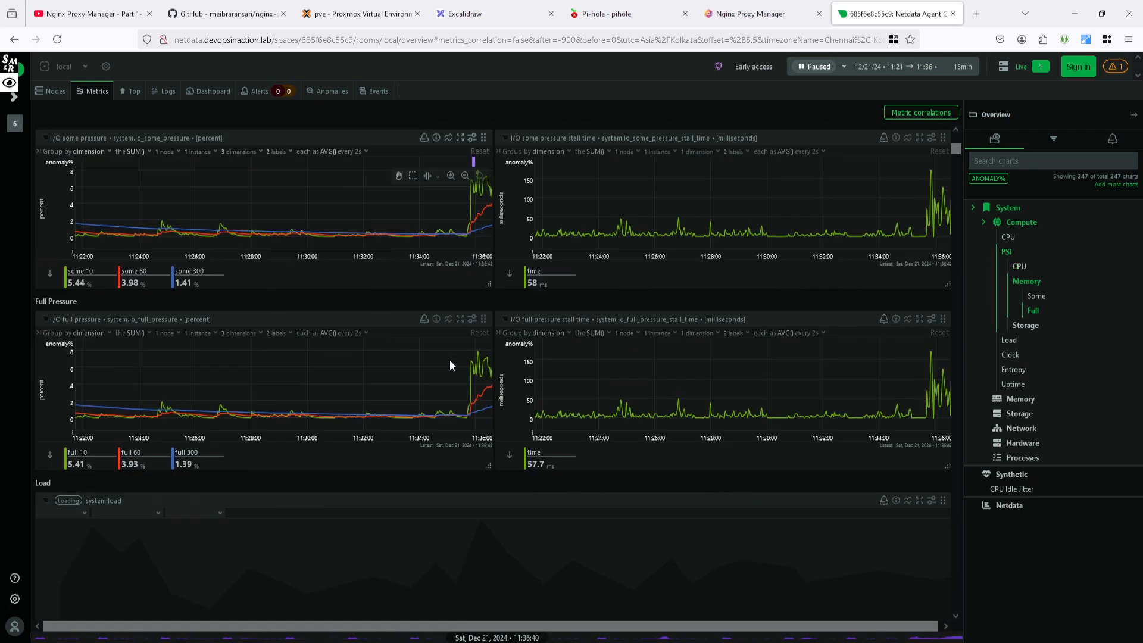
{"action": "scroll", "coordinate": [449, 359], "scroll_direction": "down", "scroll_amount": 5}
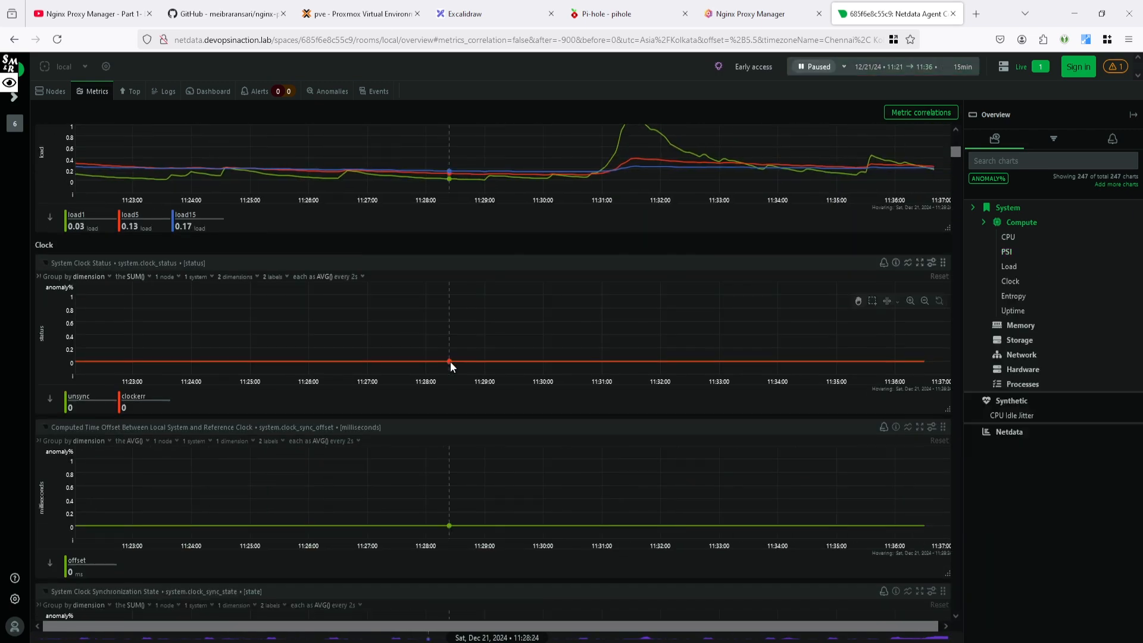
{"action": "scroll", "coordinate": [450, 362], "scroll_direction": "up", "scroll_amount": 20}
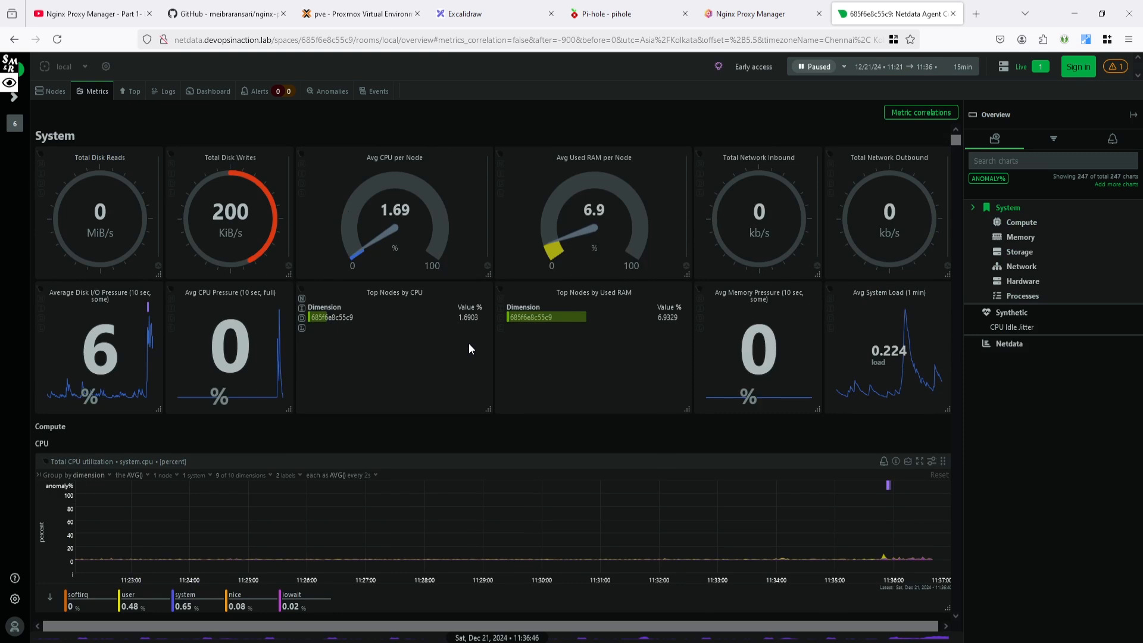
{"action": "left_click", "coordinate": [953, 13]}
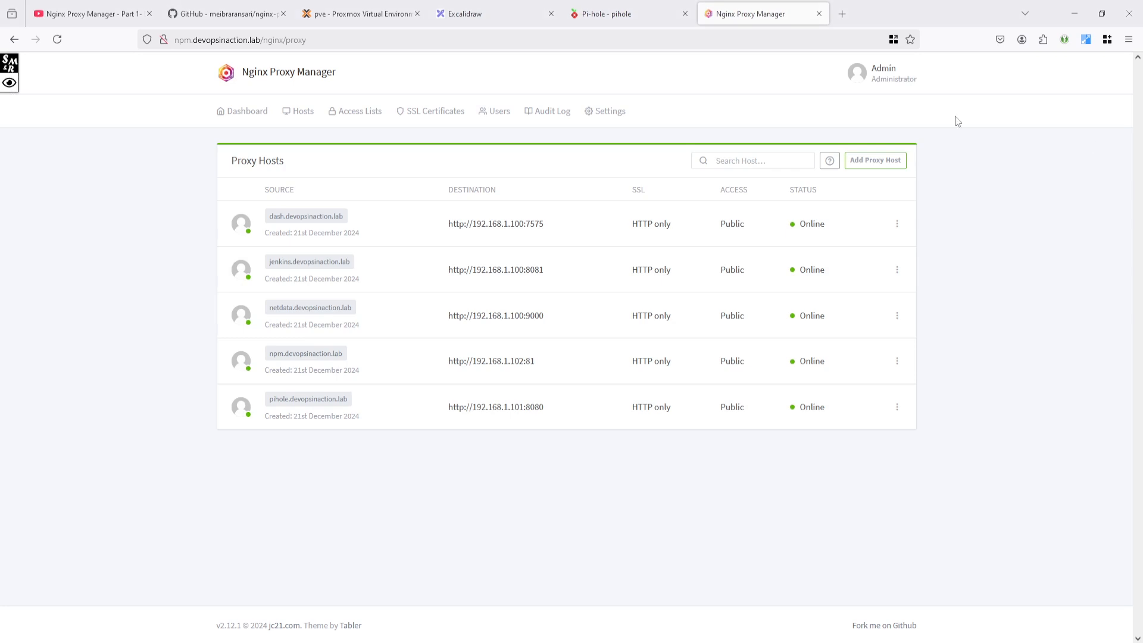
- Create a proxy host for glances.devopsinaction.lab that forwards to 192.168.1.100 on port 9001
{"action": "left_click", "coordinate": [875, 161]}
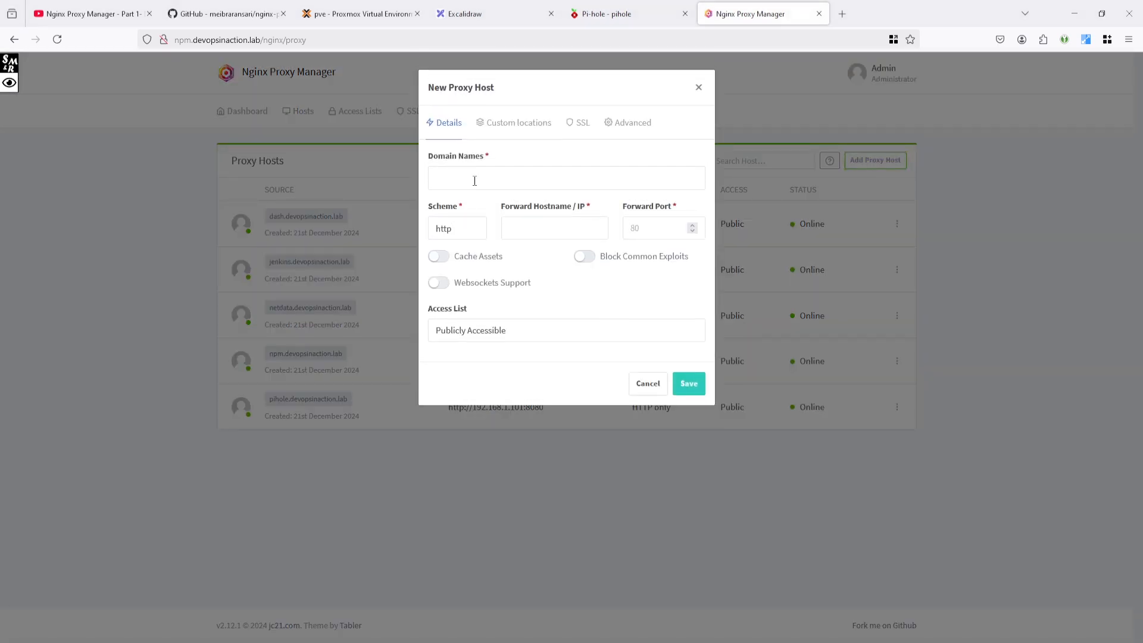
{"action": "left_click", "coordinate": [474, 181]}
{"action": "type", "text": "glances.devopsinaction.lab"}
{"action": "key", "text": "Return"}
{"action": "left_click", "coordinate": [512, 227]}
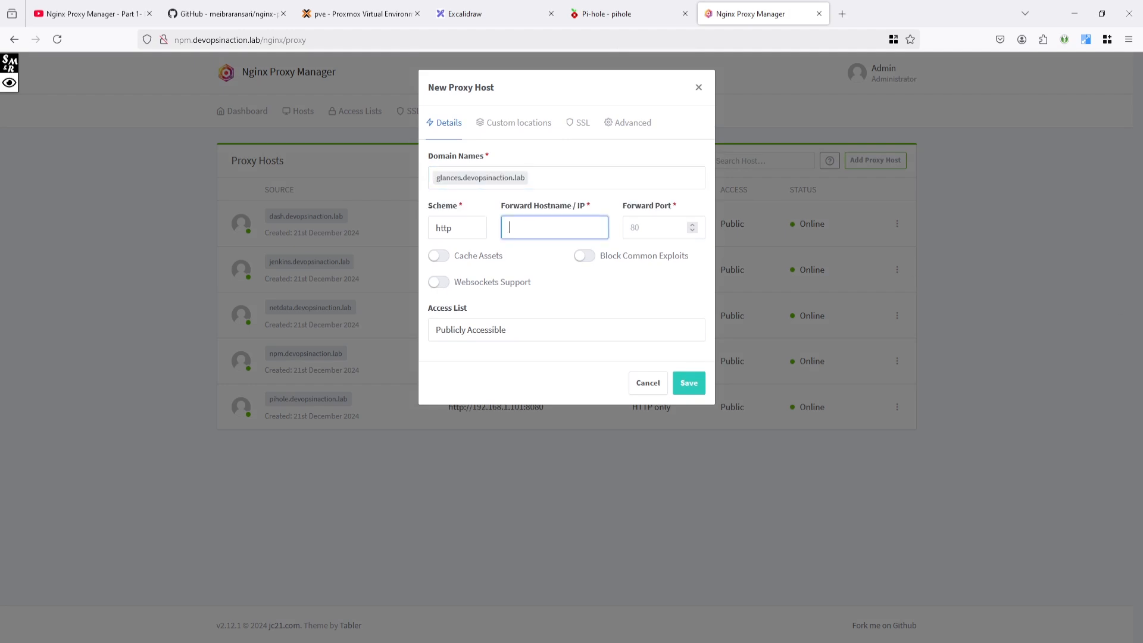
{"action": "key", "text": "alt+Tab"}
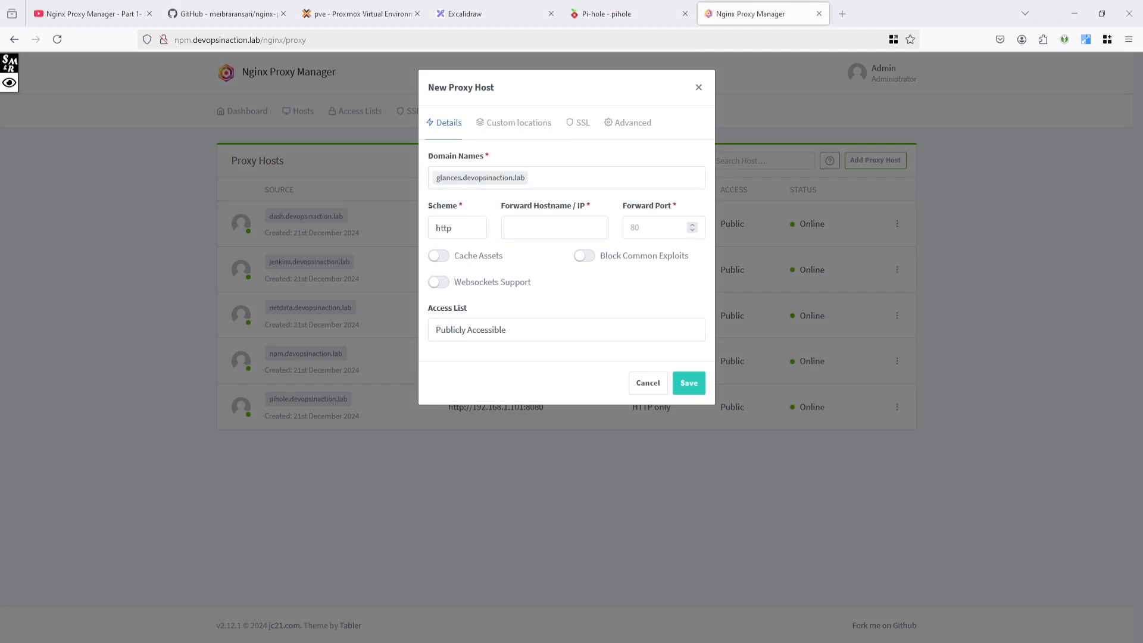
{"action": "left_click", "coordinate": [555, 227]}
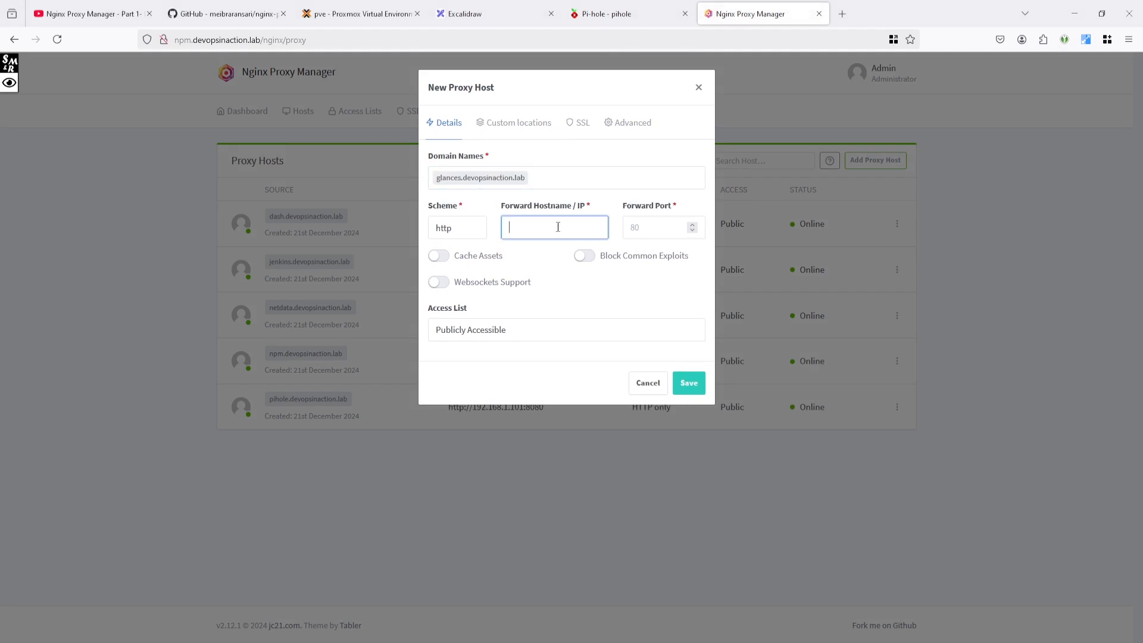
{"action": "type", "text": "192.168.1.100"}
{"action": "left_click", "coordinate": [643, 225]}
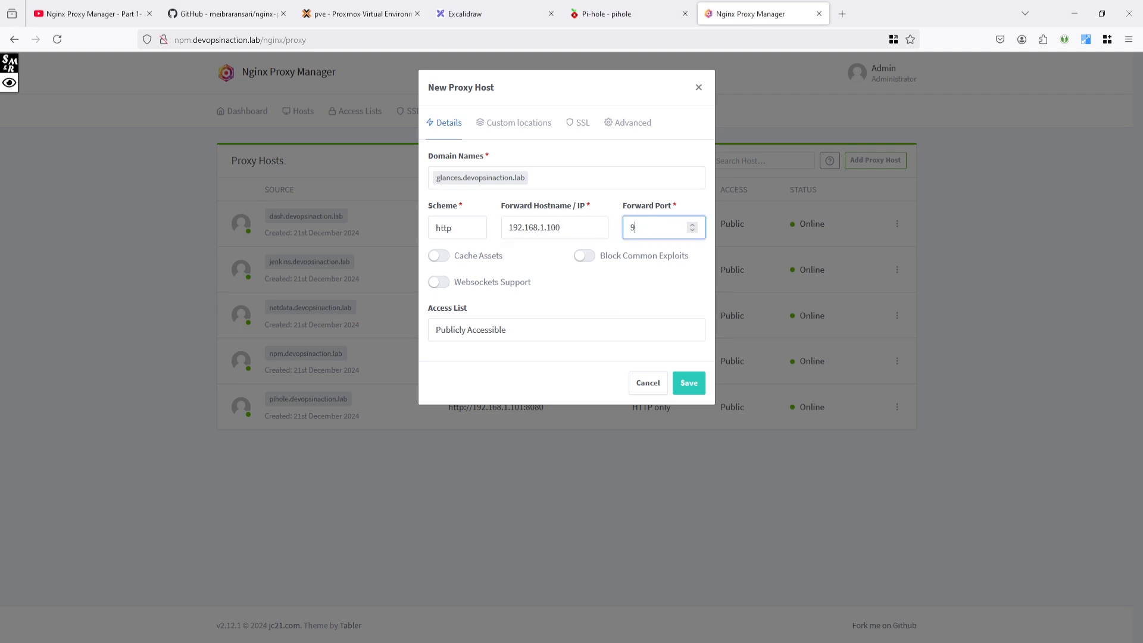
{"action": "type", "text": "9001"}
{"action": "left_click", "coordinate": [688, 387]}
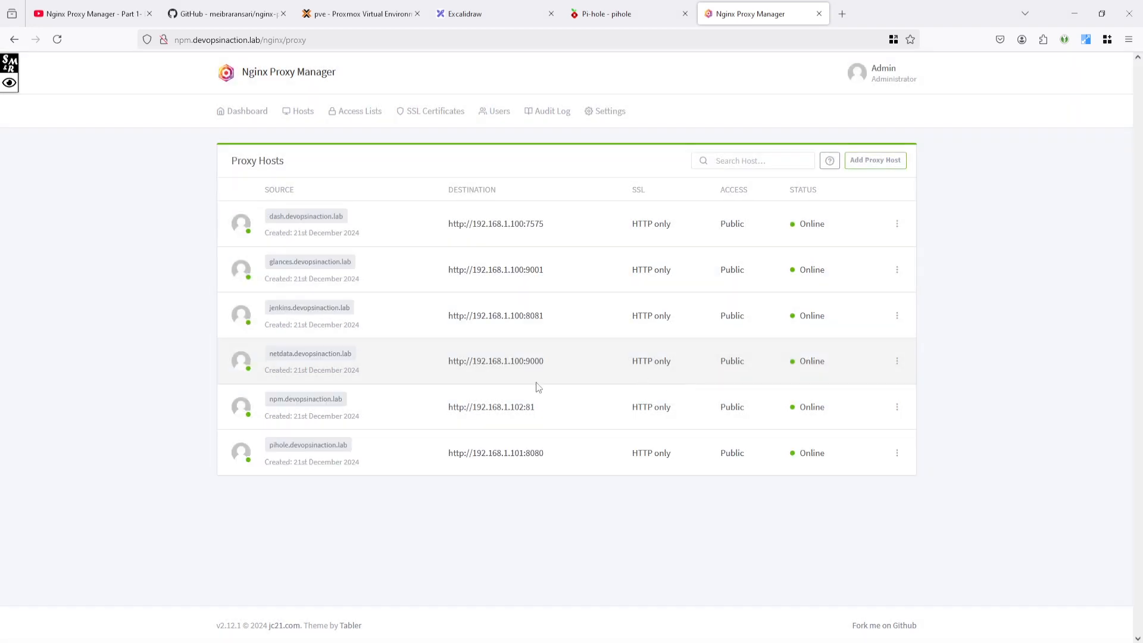
- Open glances.devopsinaction.lab from the proxy host list and examine its processor model, container list, tasks and alerts
{"action": "left_click", "coordinate": [310, 265]}
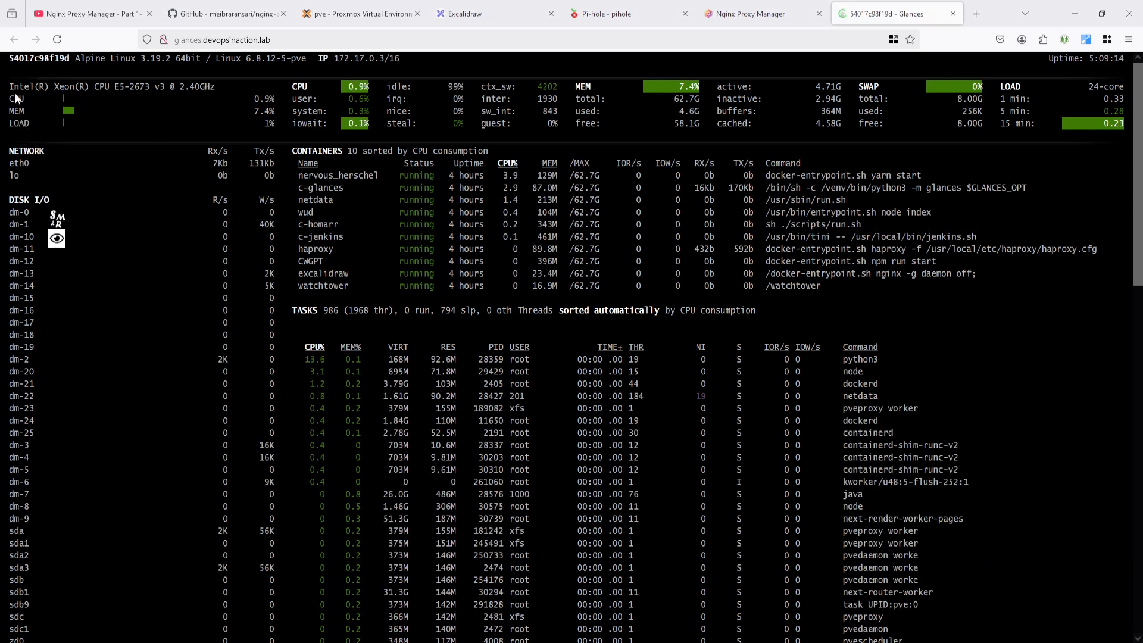
{"action": "left_click_drag", "start_coordinate": [10, 86], "coordinate": [208, 88]}
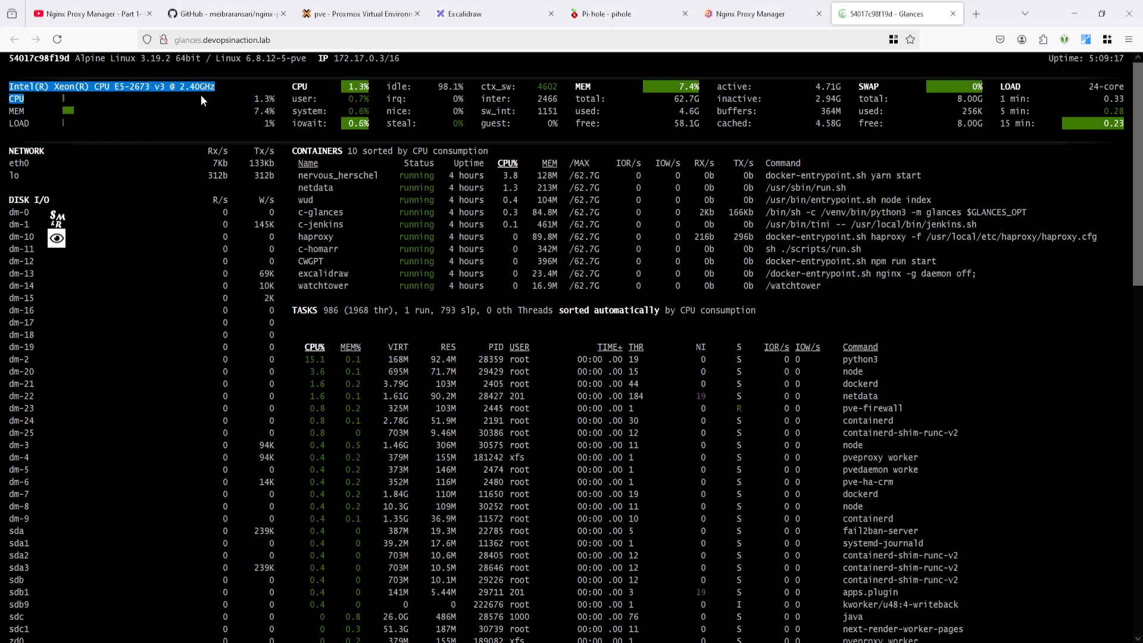
{"action": "scroll", "coordinate": [409, 276], "scroll_direction": "down", "scroll_amount": 7}
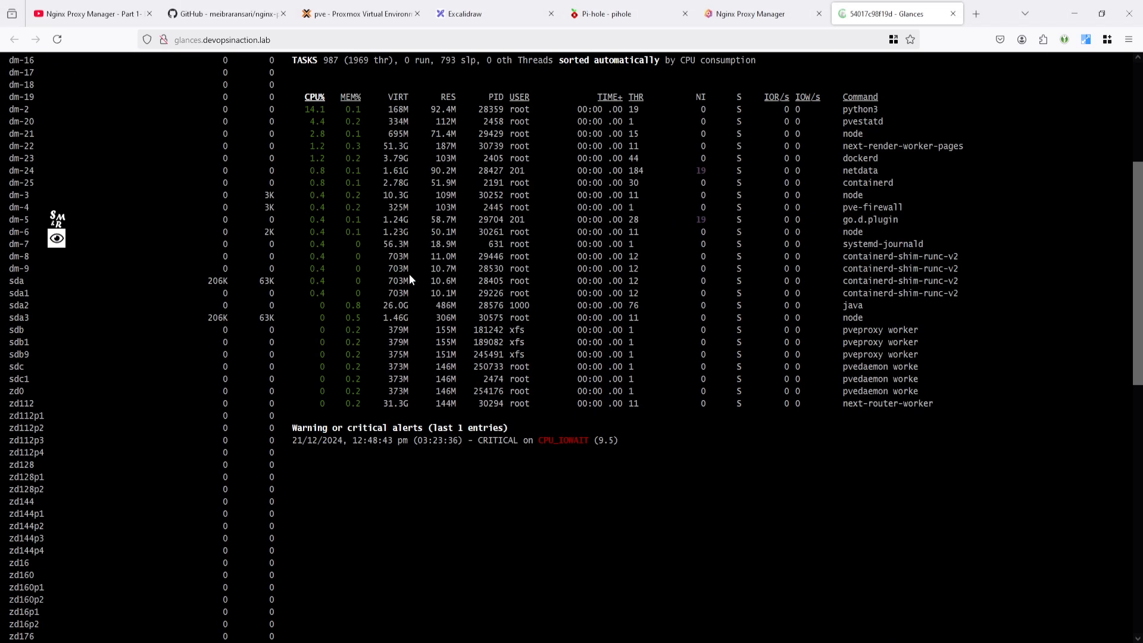
{"action": "scroll", "coordinate": [409, 274], "scroll_direction": "down", "scroll_amount": 3}
{"action": "scroll", "coordinate": [410, 277], "scroll_direction": "up", "scroll_amount": 15}
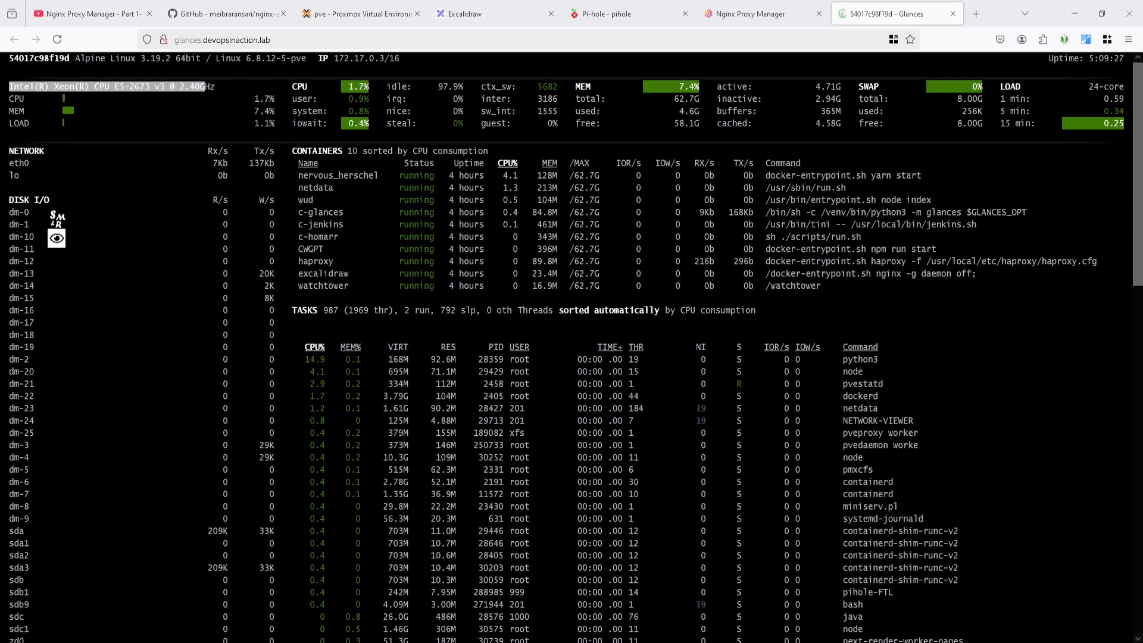
- Create a proxy host for draw.devopsinaction.lab that forwards to 192.168.1.100 on port 9005
{"action": "left_click", "coordinate": [824, 13]}
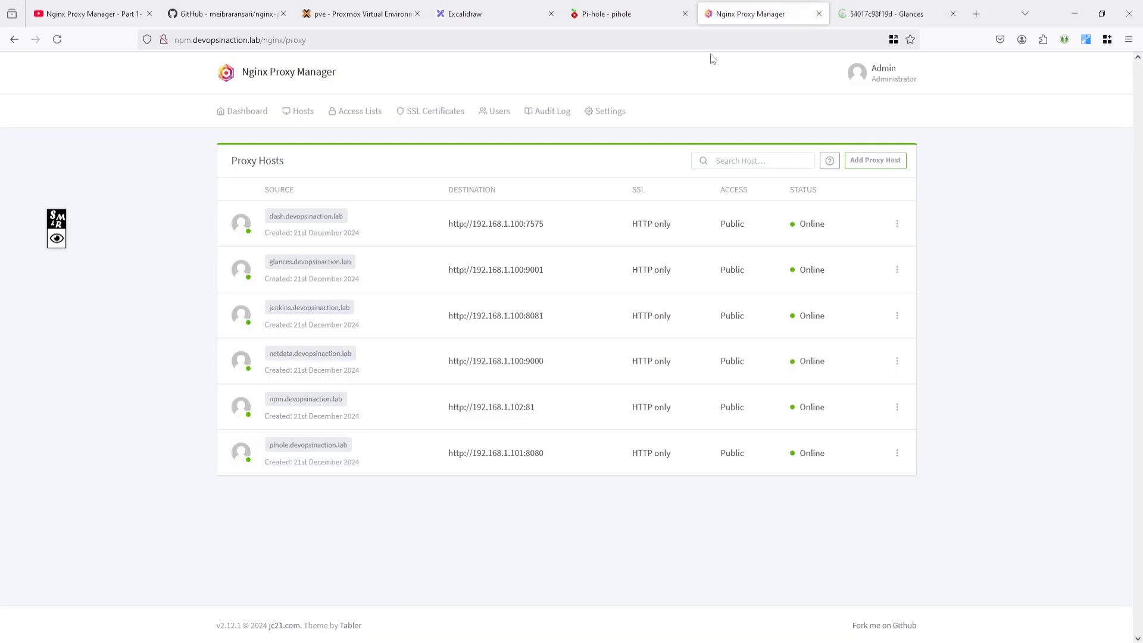
{"action": "left_click", "coordinate": [867, 165]}
{"action": "left_click", "coordinate": [509, 178]}
{"action": "type", "text": "draw.devopsinaction.lab"}
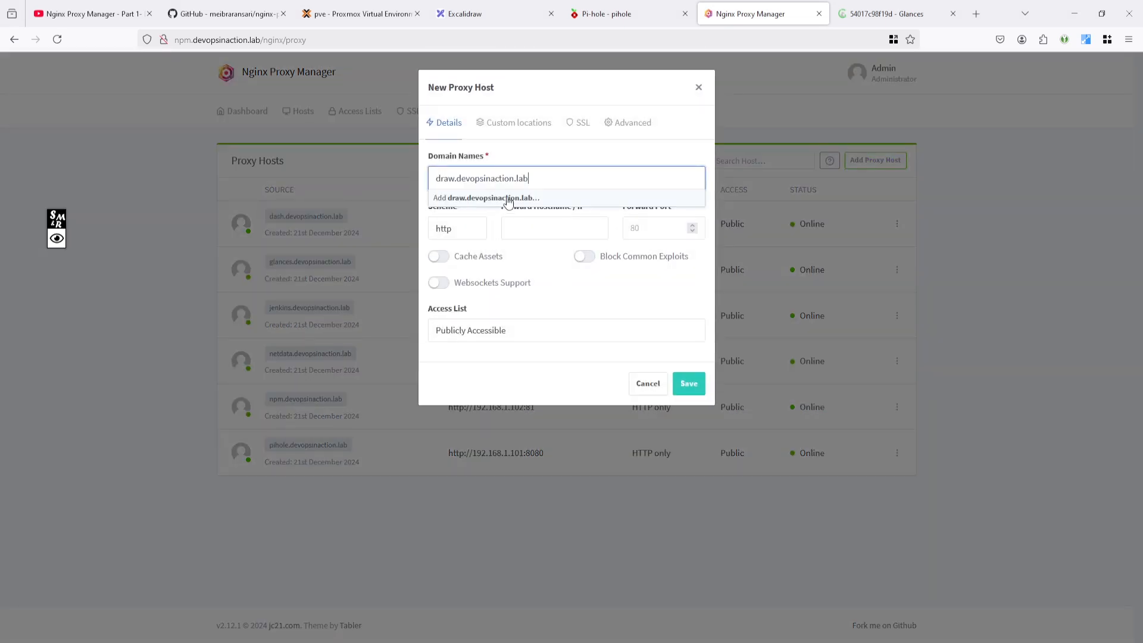
{"action": "left_click", "coordinate": [509, 199]}
{"action": "left_click", "coordinate": [518, 232]}
{"action": "type", "text": "192."}
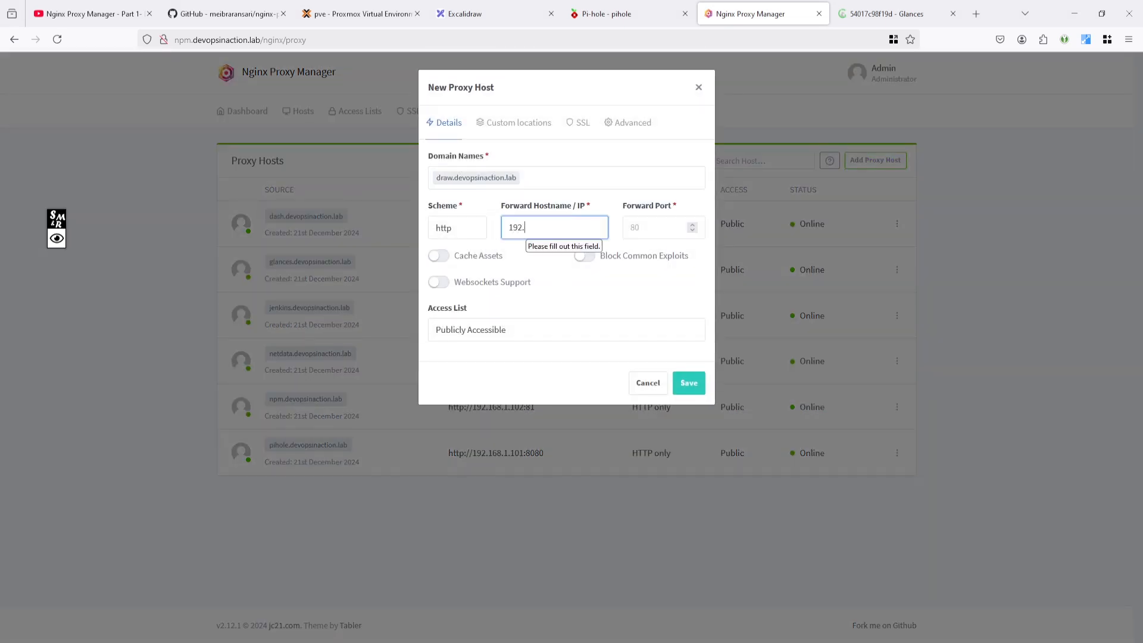
{"action": "type", "text": "168.1.100"}
{"action": "left_click", "coordinate": [656, 229]}
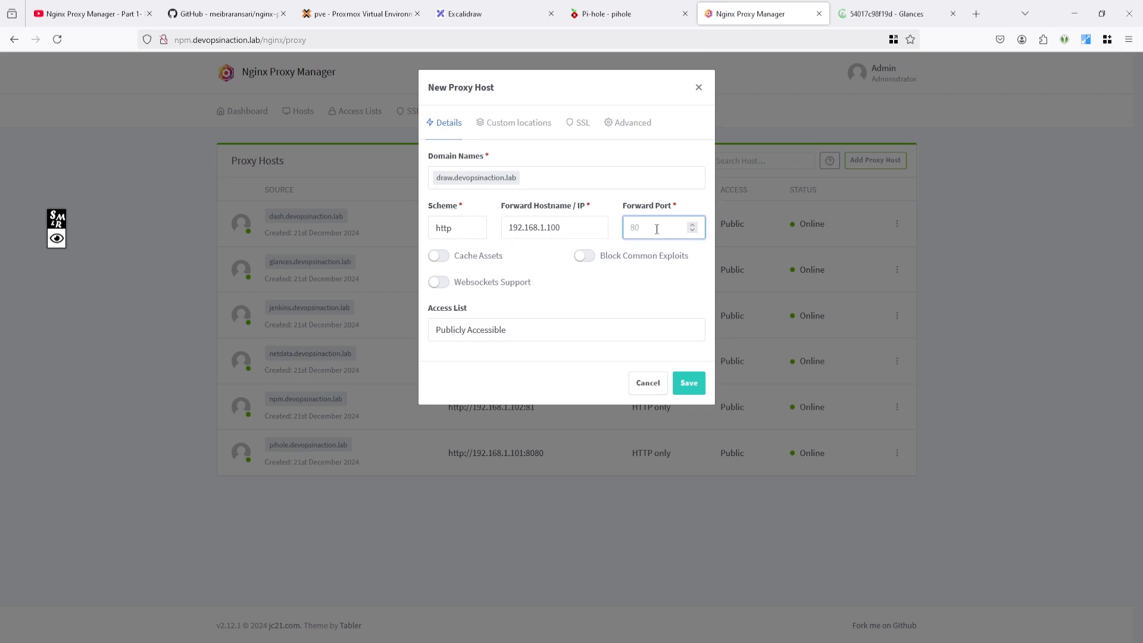
{"action": "type", "text": "9005"}
{"action": "left_click", "coordinate": [688, 382]}
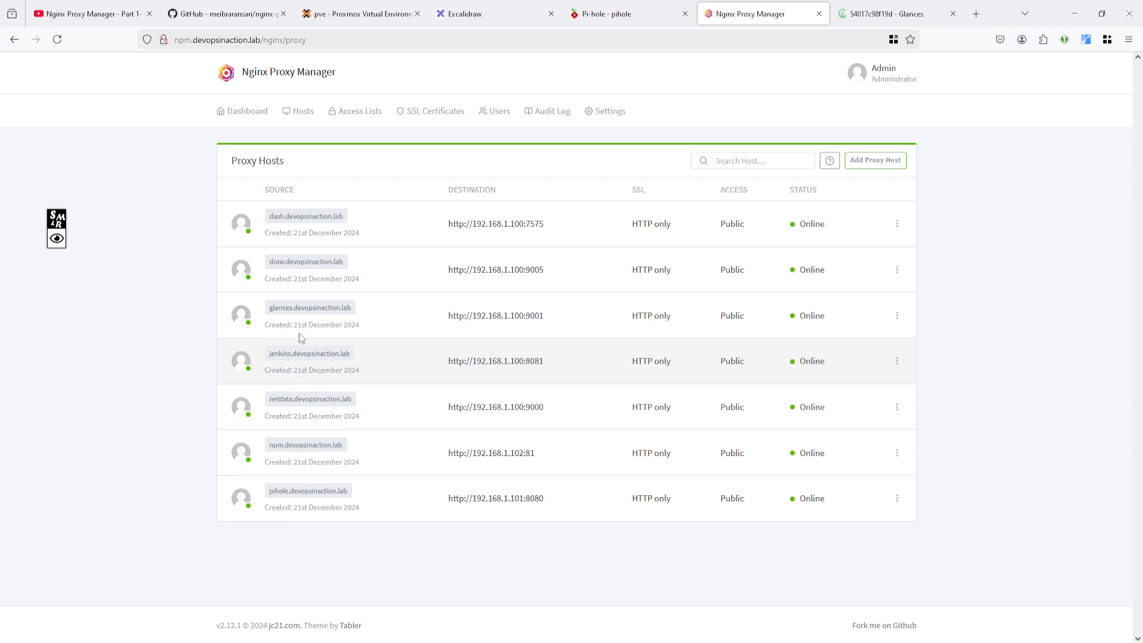
- Open draw.devopsinaction.lab from the proxy host list to check its drawing page, and close the draw and Glances pages
{"action": "left_click", "coordinate": [310, 263]}
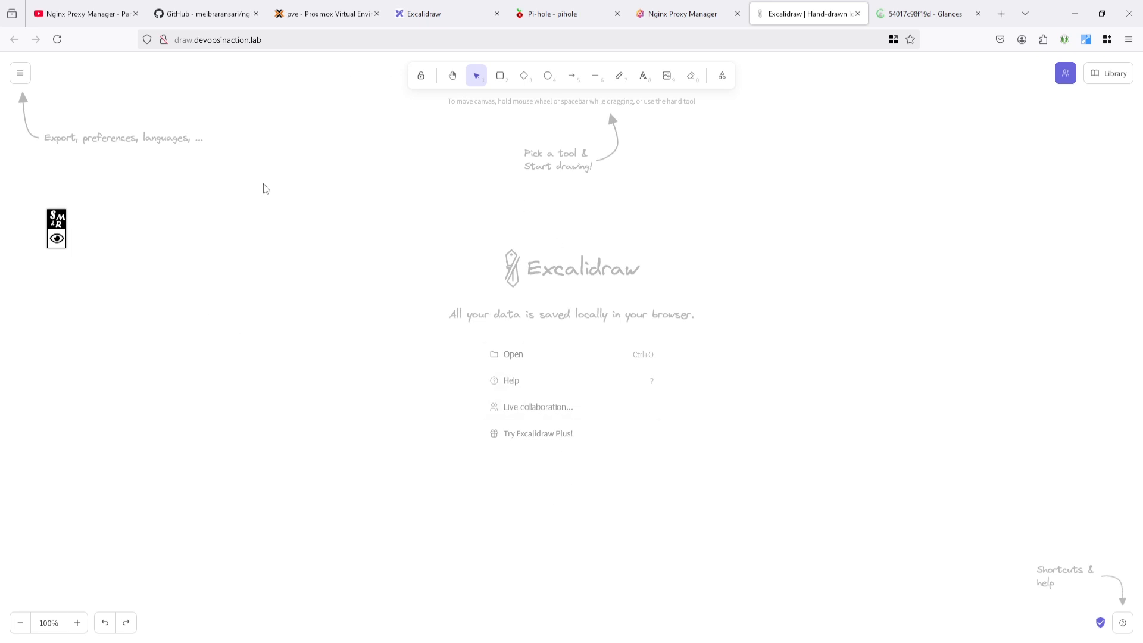
{"action": "left_click", "coordinate": [858, 14]}
{"action": "left_click", "coordinate": [810, 17]}
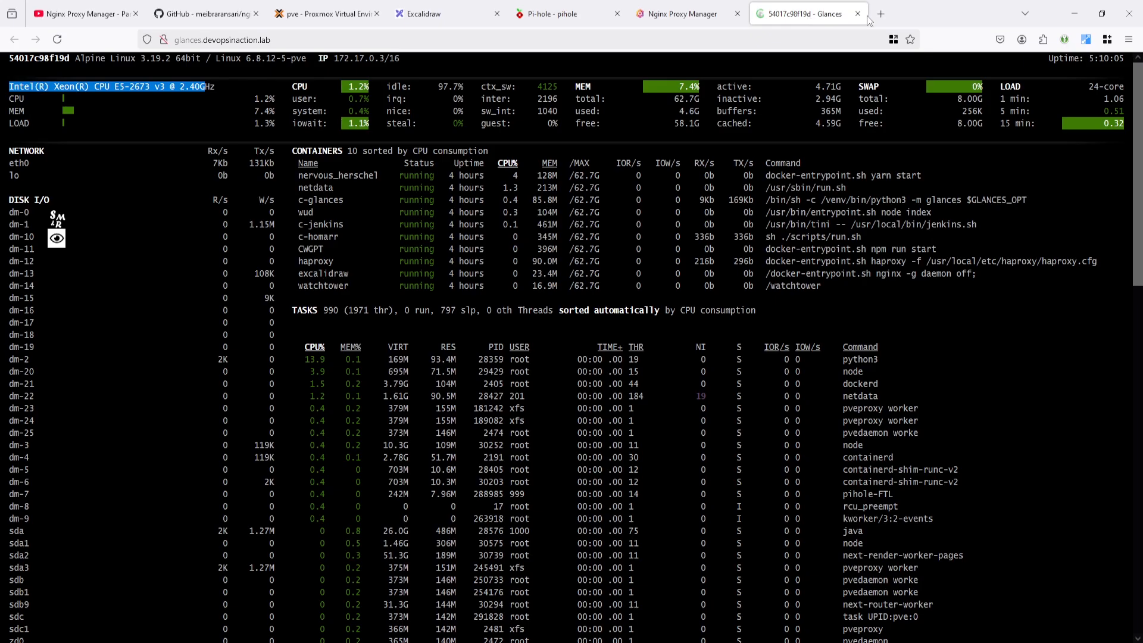
{"action": "left_click", "coordinate": [858, 15]}
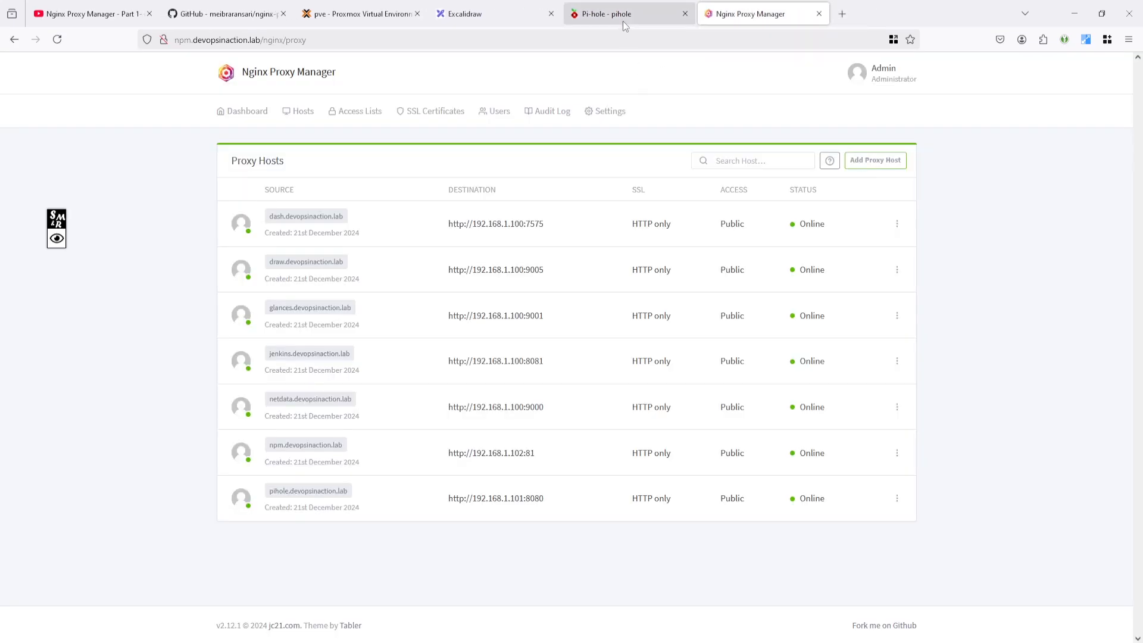
- Review the use case agenda in the Excalidraw diagram and the local DNS records in Pi-hole
{"action": "left_click", "coordinate": [476, 15]}
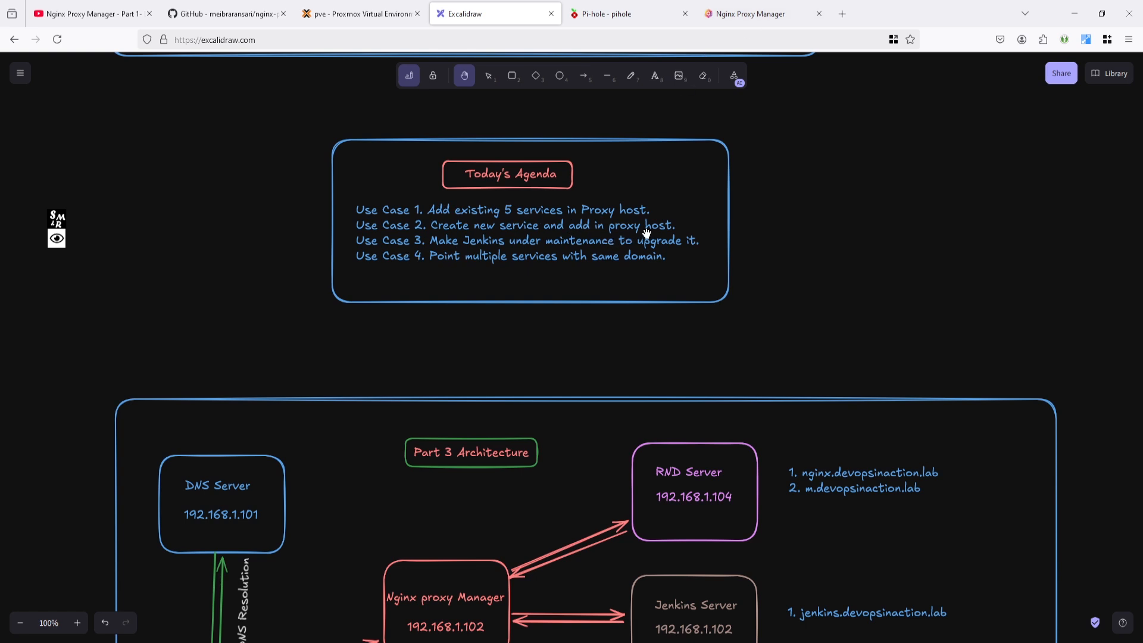
{"action": "left_click", "coordinate": [633, 18]}
{"action": "left_click", "coordinate": [757, 14]}
{"action": "left_click", "coordinate": [625, 14]}
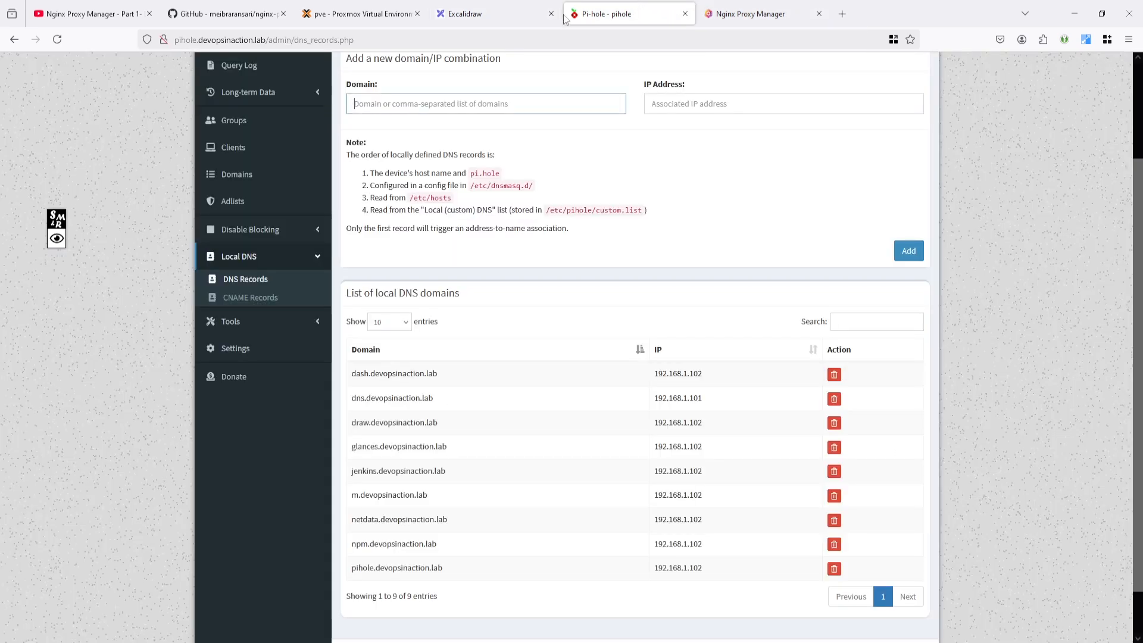
{"action": "left_click", "coordinate": [494, 15]}
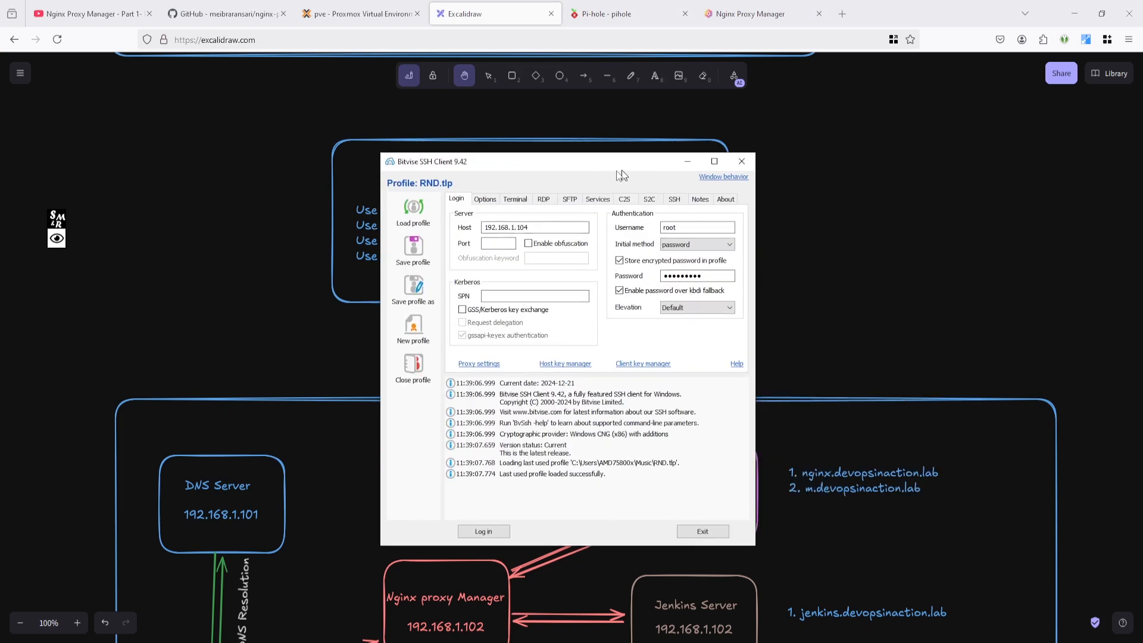
- Load the RND.tlp profile in Bitvise SSH Client, log in to 192.168.1.104 and open a terminal console
{"action": "left_click_drag", "start_coordinate": [620, 174], "coordinate": [481, 184]}
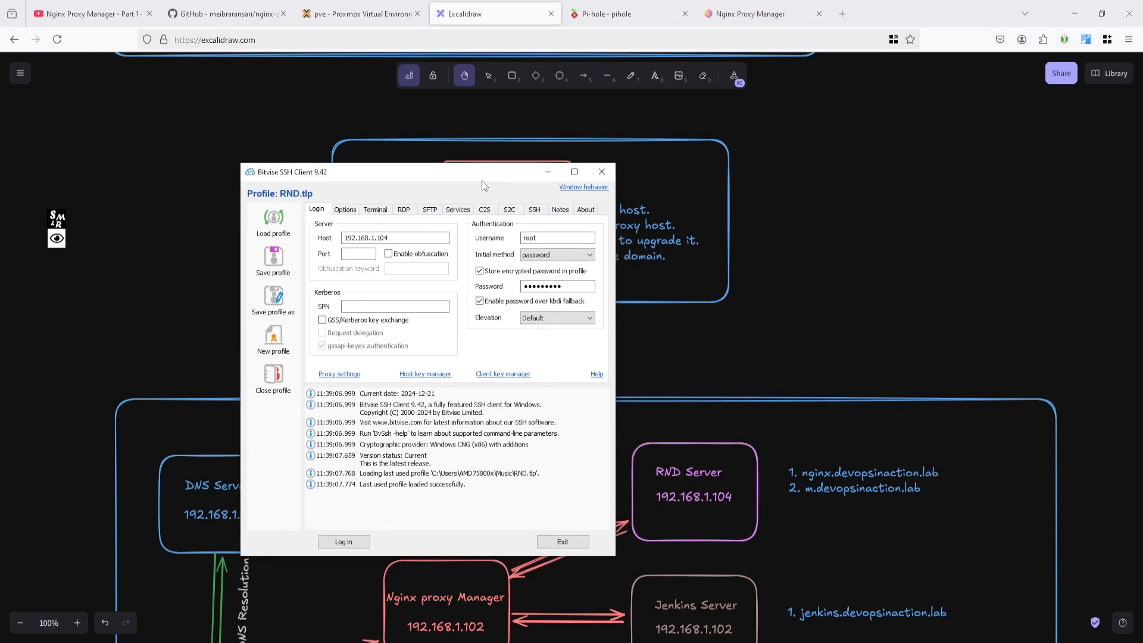
{"action": "left_click", "coordinate": [280, 244]}
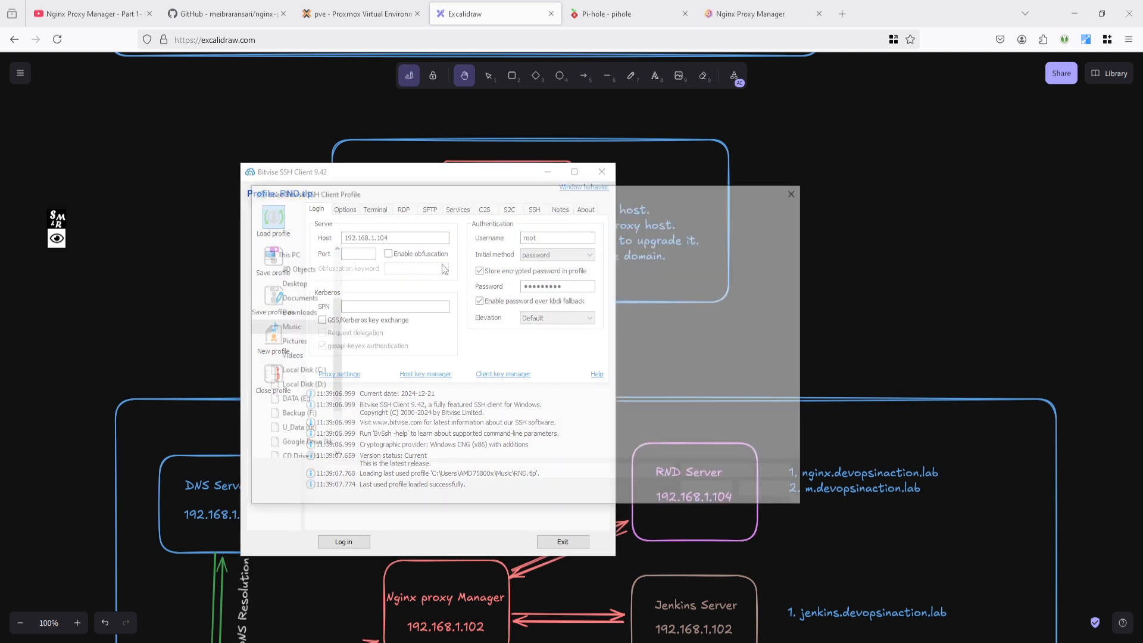
{"action": "left_click", "coordinate": [375, 292]}
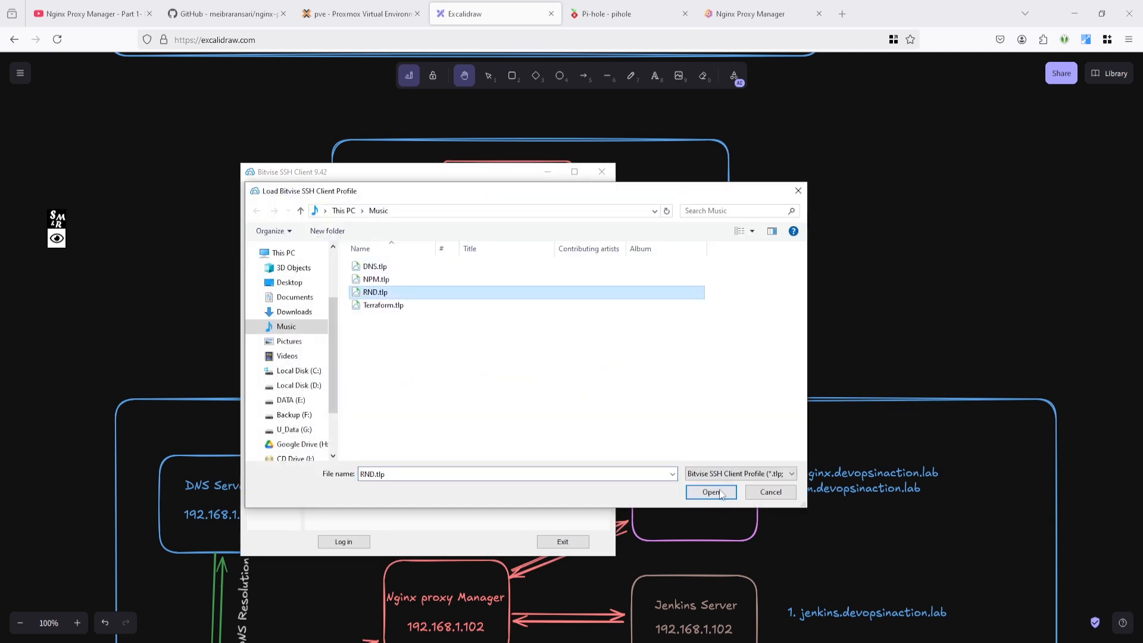
{"action": "left_click", "coordinate": [711, 492]}
{"action": "left_click", "coordinate": [343, 543]}
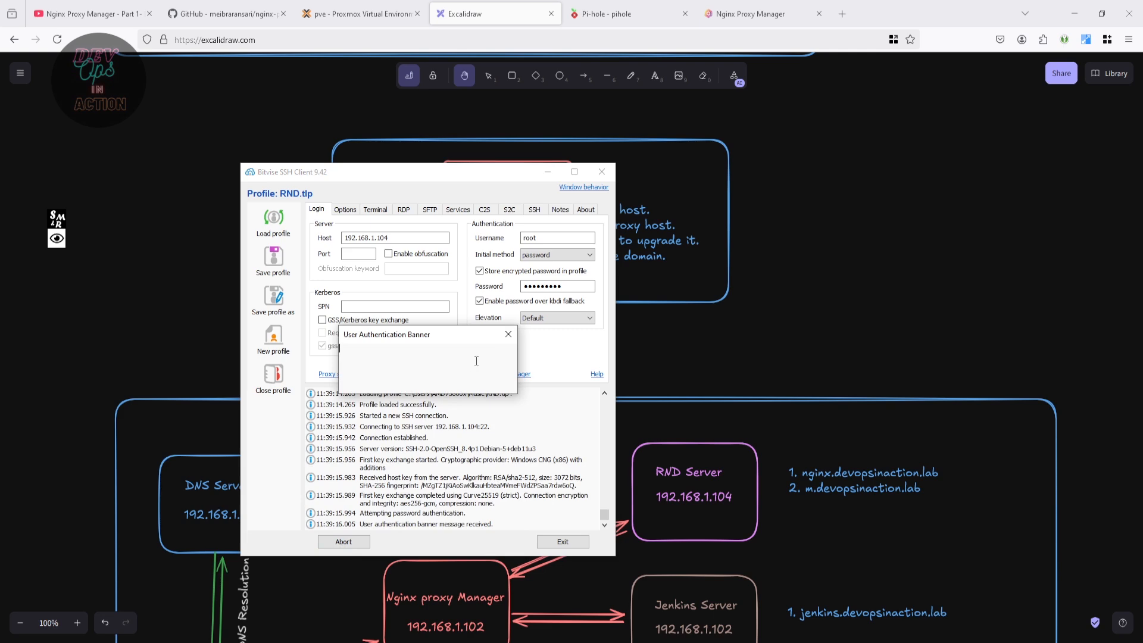
{"action": "left_click", "coordinate": [509, 334]}
{"action": "left_click", "coordinate": [273, 352]}
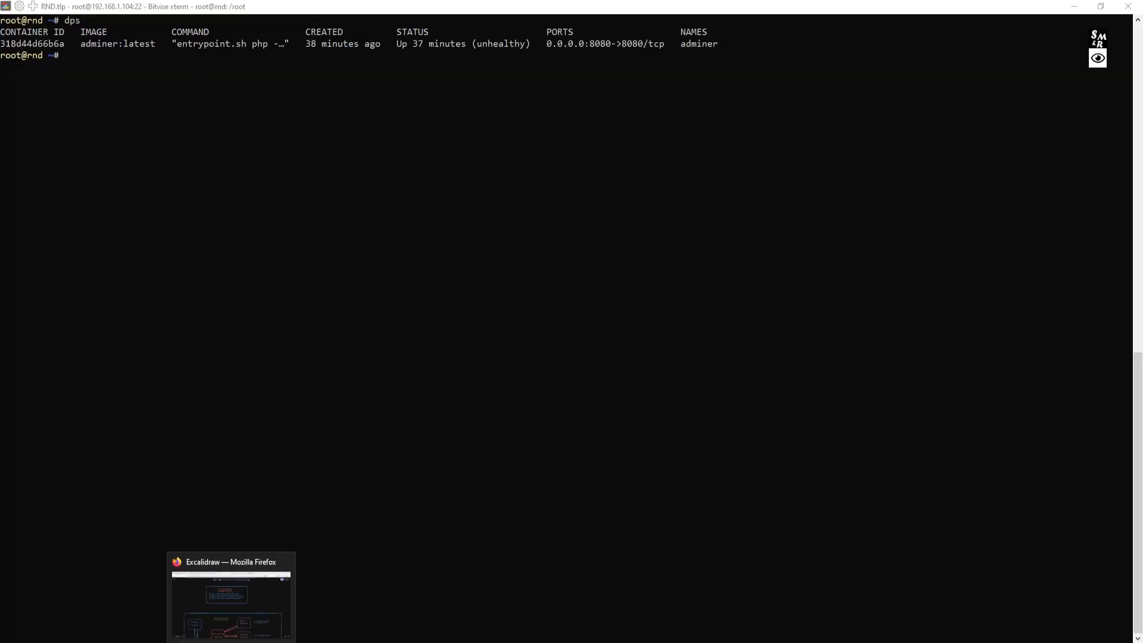
- Check the agenda in the diagram and try to start a detached nginx container named ng with port mapping 8080:80 in the terminal
{"action": "left_click", "coordinate": [232, 595]}
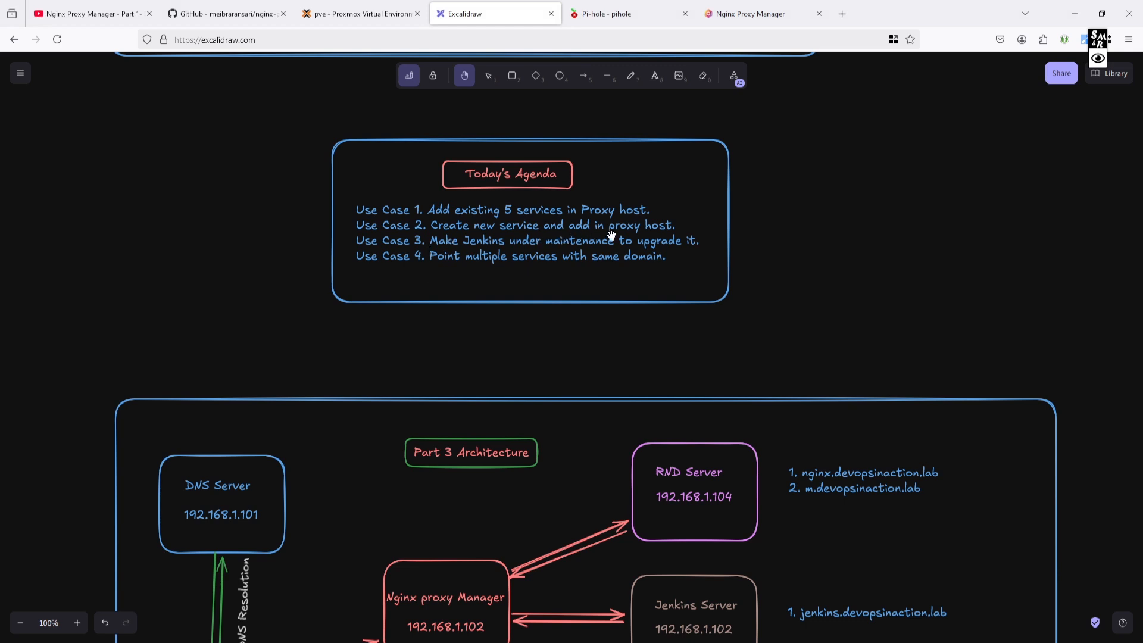
{"action": "left_click", "coordinate": [1082, 7]}
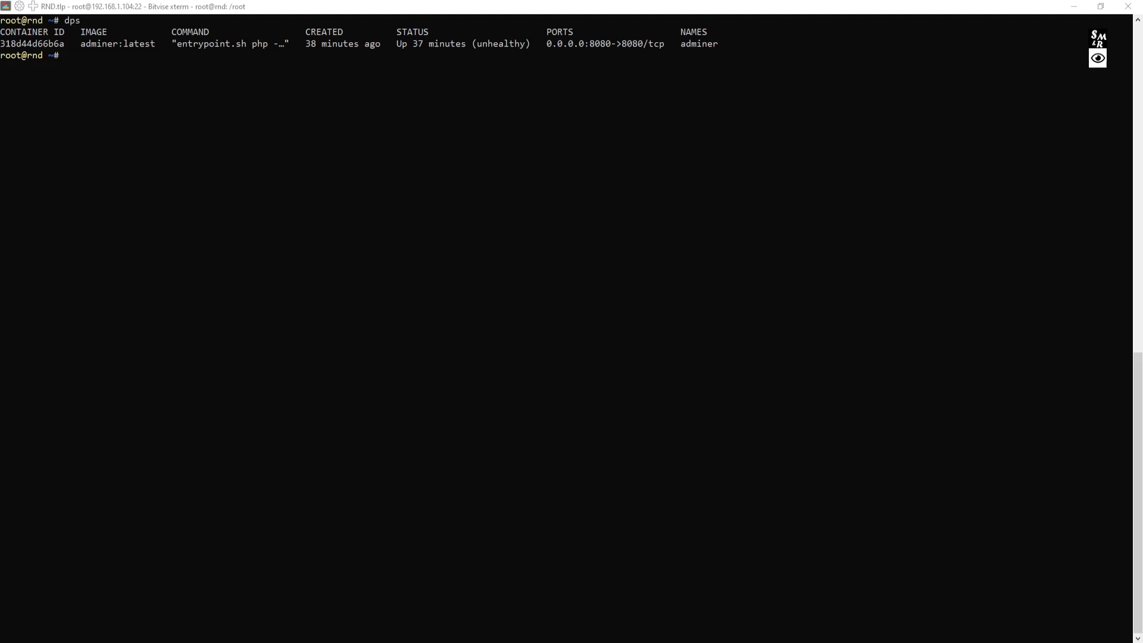
{"action": "left_click", "coordinate": [268, 223]}
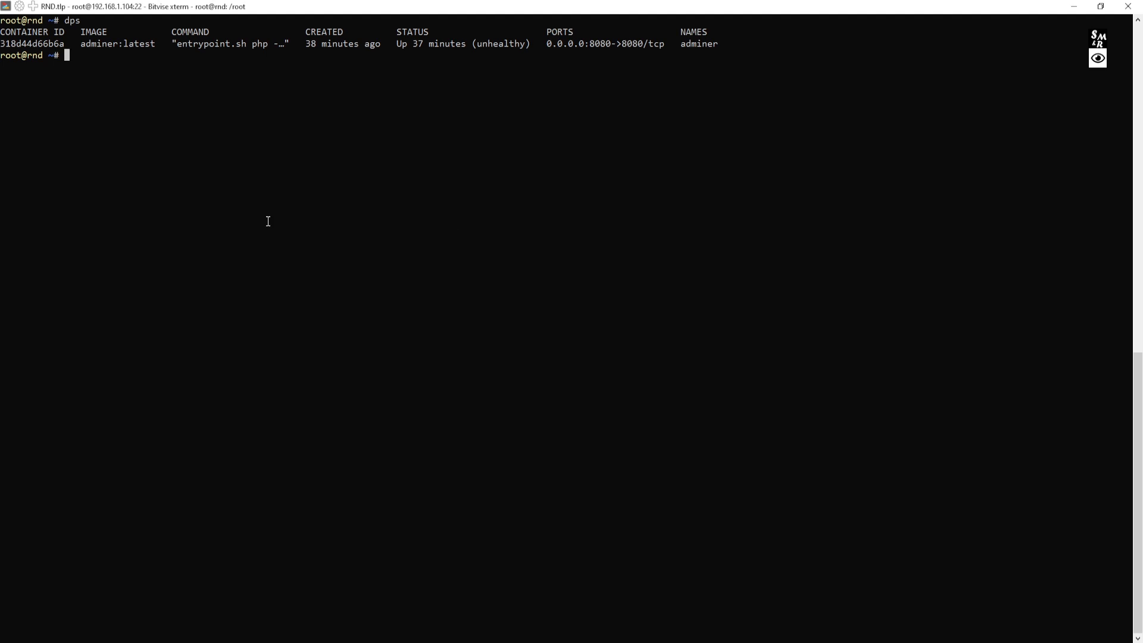
{"action": "right_click", "coordinate": [280, 165]}
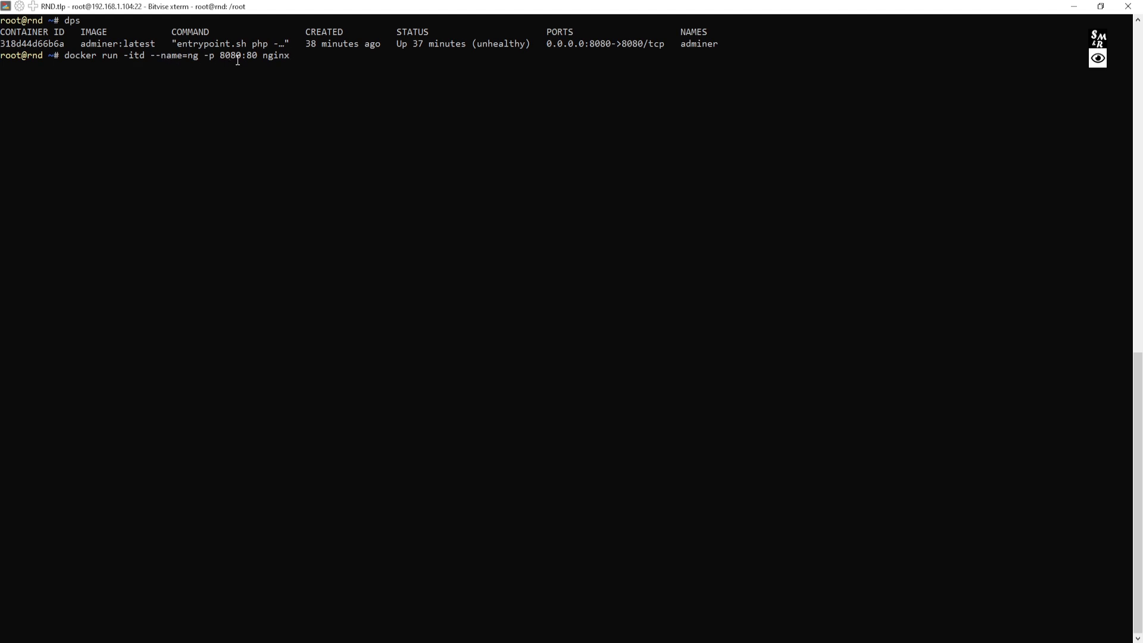
{"action": "key", "text": "Return"}
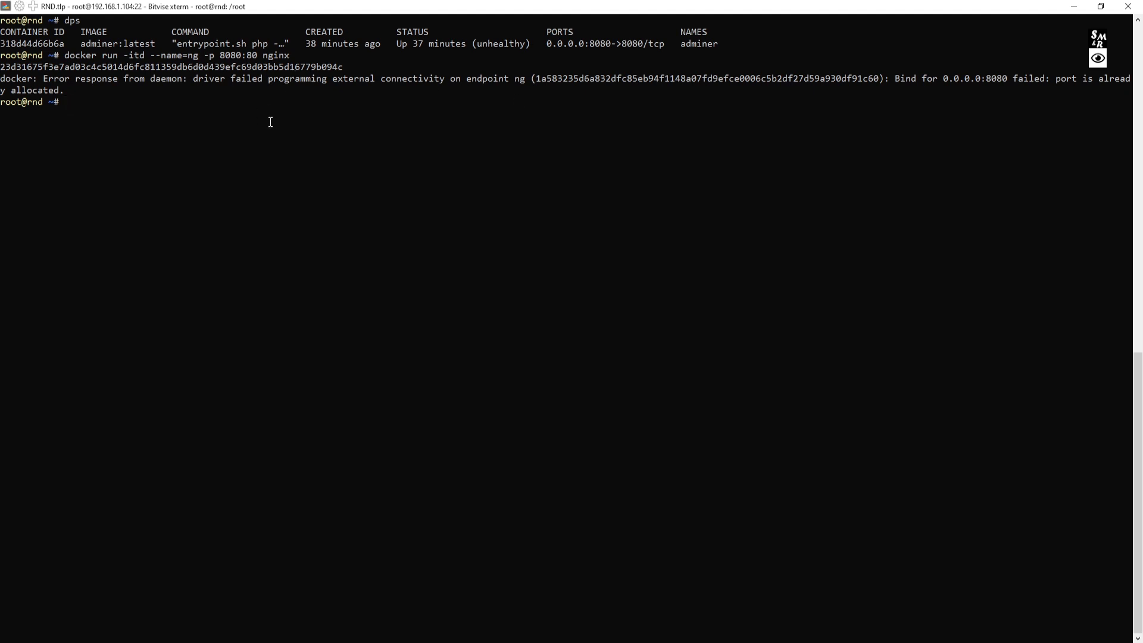
- List the Docker containers with dps and remove the unstarted nginx container by its ID using drm
{"action": "type", "text": "dps"}
{"action": "key", "text": "Return"}
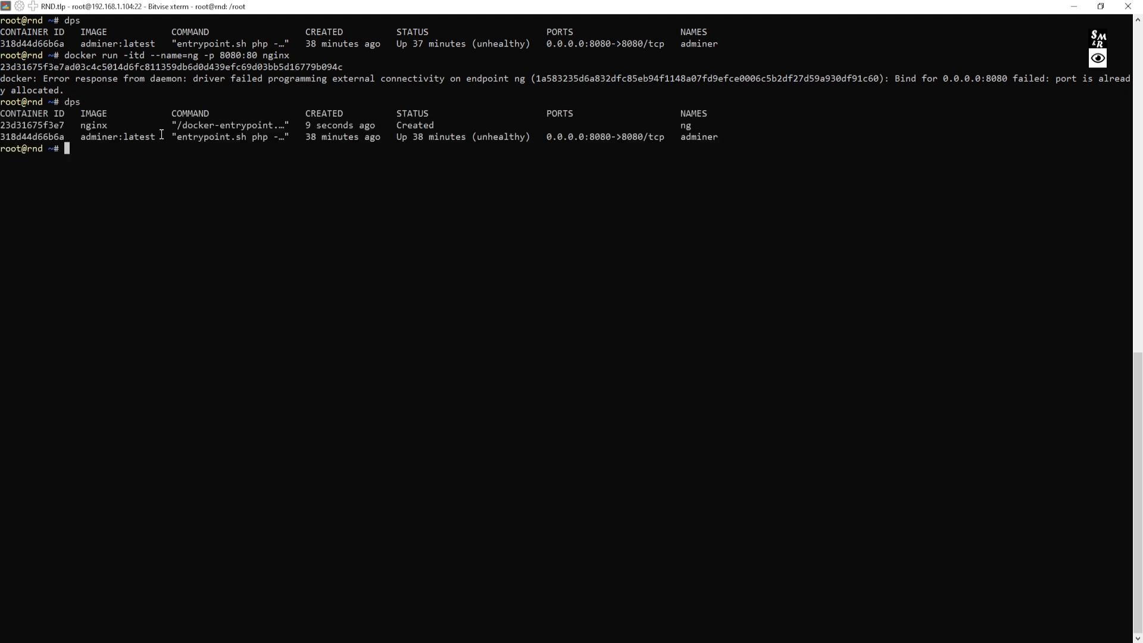
{"action": "double_click", "coordinate": [37, 125]}
{"action": "type", "text": "drm"}
{"action": "right_click", "coordinate": [114, 173]}
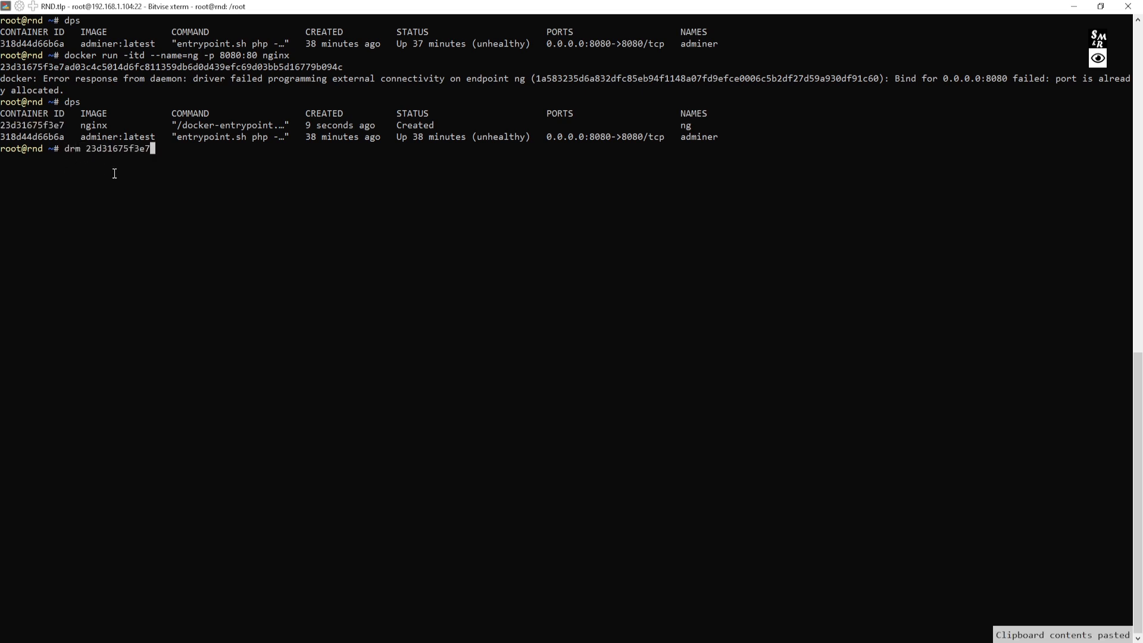
{"action": "key", "text": "Return"}
- Rerun the nginx container command for the name ng with the port mapping changed to 8088:80
{"action": "key", "text": "Up"}
{"action": "key", "text": "Up"}
{"action": "key", "text": "Up"}
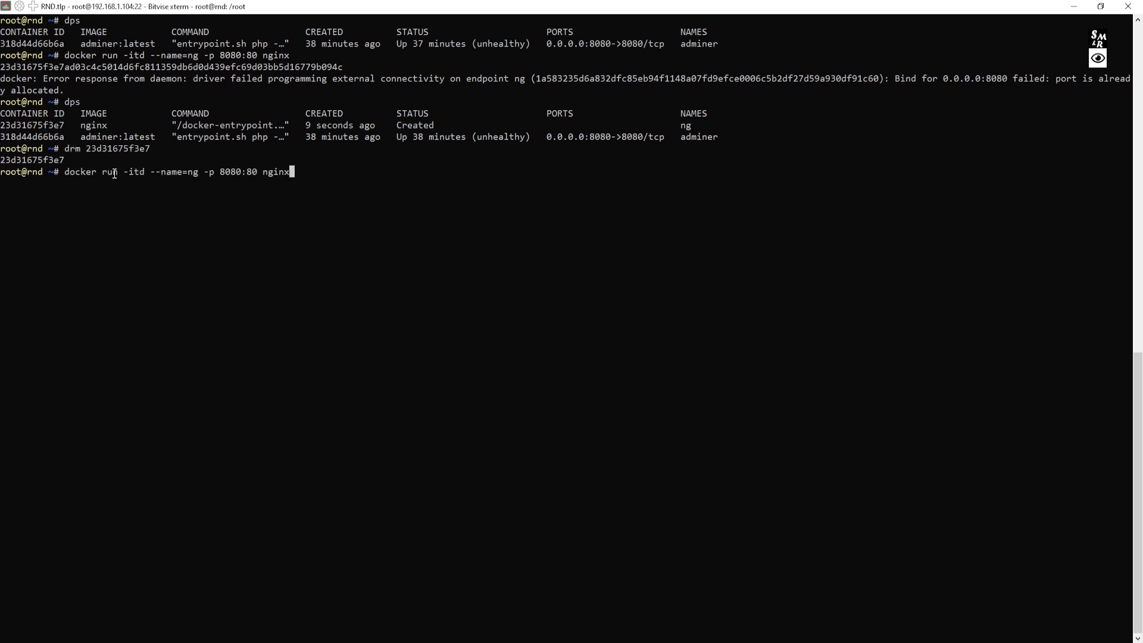
{"action": "key", "text": "Left"}
{"action": "key", "text": "Left"}
{"action": "key", "text": "Left"}
{"action": "key", "text": "Left"}
{"action": "key", "text": "Left"}
{"action": "key", "text": "Left"}
{"action": "key", "text": "Left"}
{"action": "key", "text": "Left"}
{"action": "key", "text": "Left"}
{"action": "key", "text": "BackSpace"}
{"action": "type", "text": "8"}
{"action": "key", "text": "Return"}
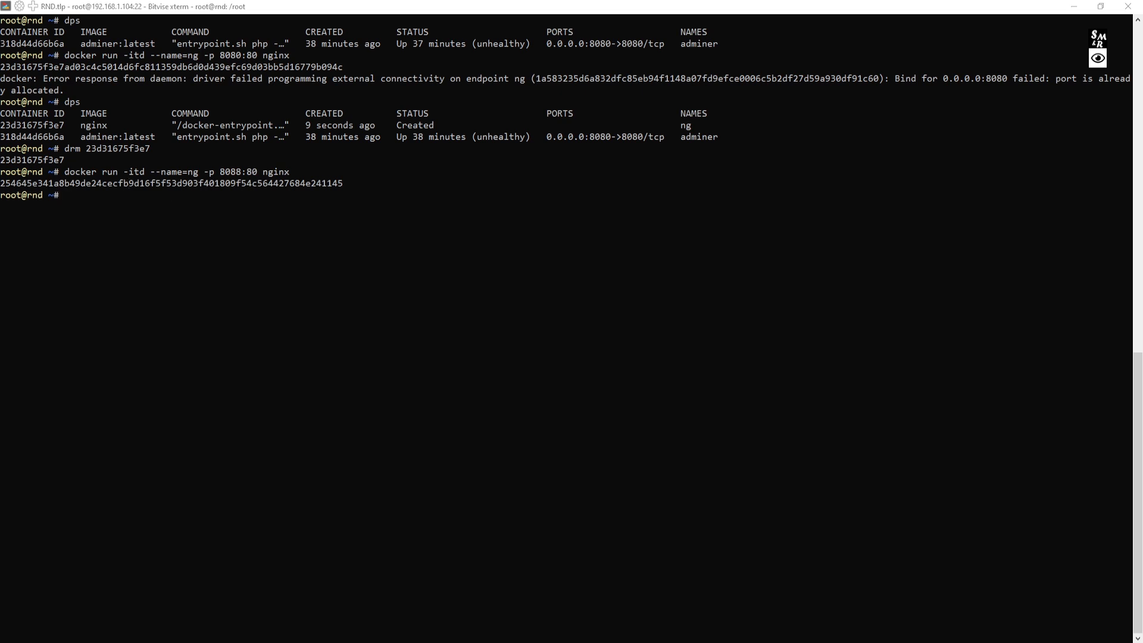
- Start a detached container named nd from the nginx-demo image with port mapping 8083:80
{"action": "right_click", "coordinate": [360, 307]}
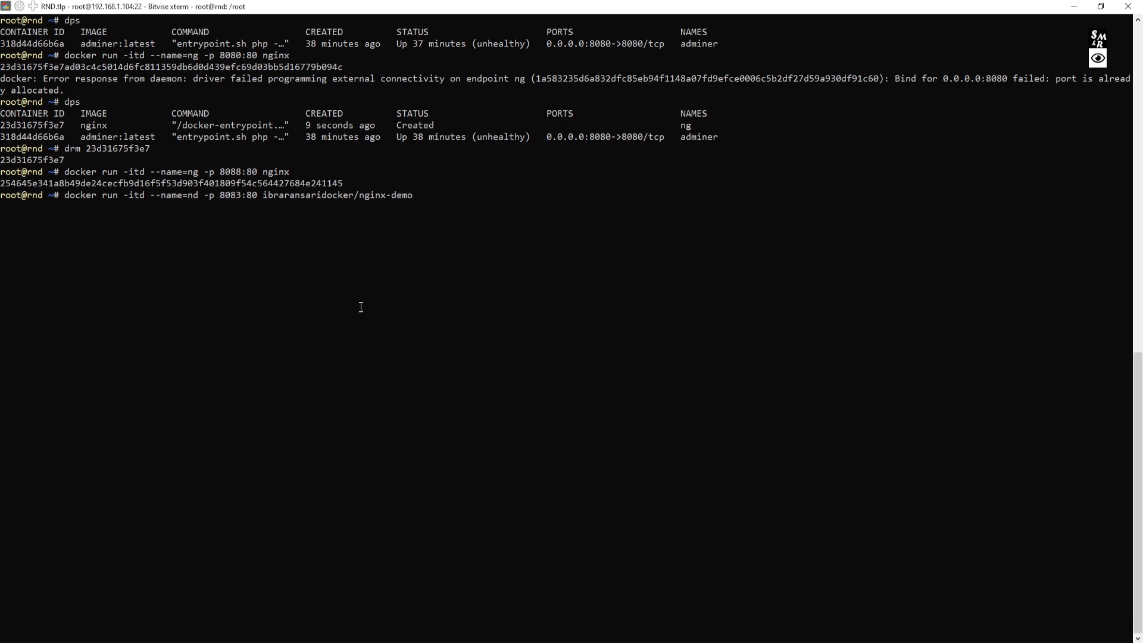
{"action": "left_click_drag", "start_coordinate": [262, 195], "coordinate": [418, 197]}
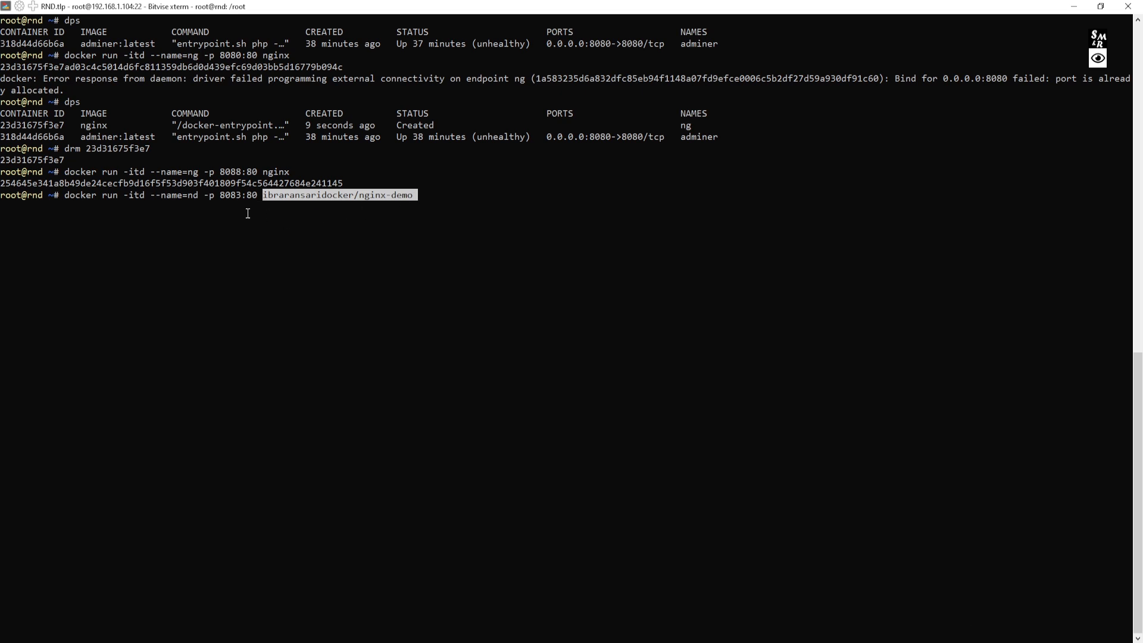
{"action": "double_click", "coordinate": [228, 197]}
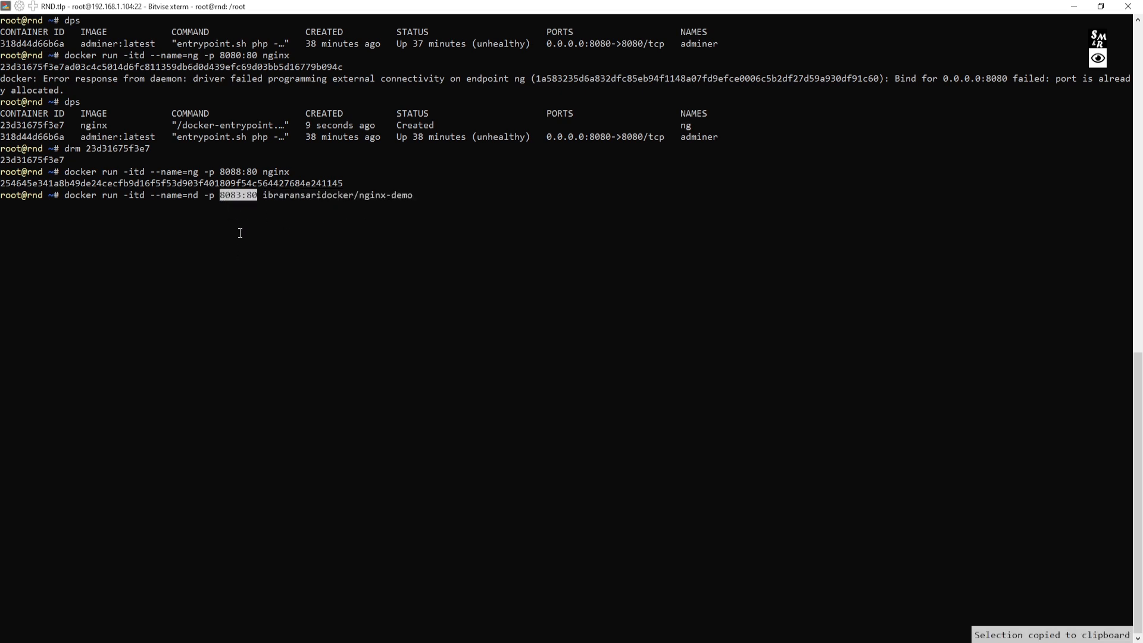
{"action": "left_click", "coordinate": [236, 209]}
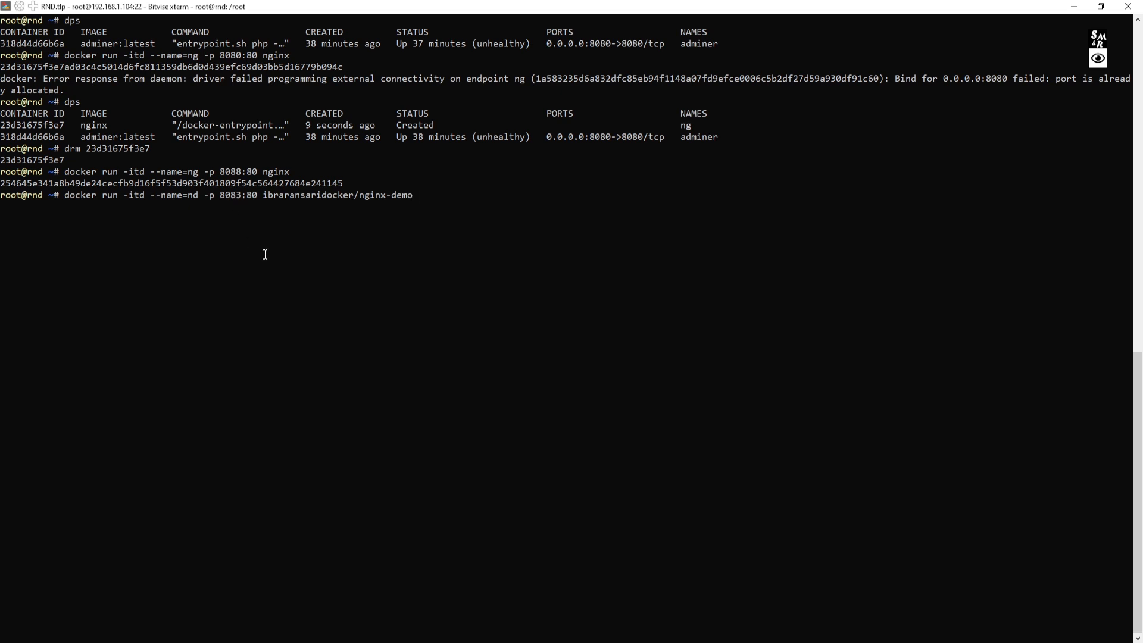
{"action": "key", "text": "Return"}
- List the Docker containers with dps, clear the terminal and list them again to check both new containers
{"action": "type", "text": "dps"}
{"action": "key", "text": "Return"}
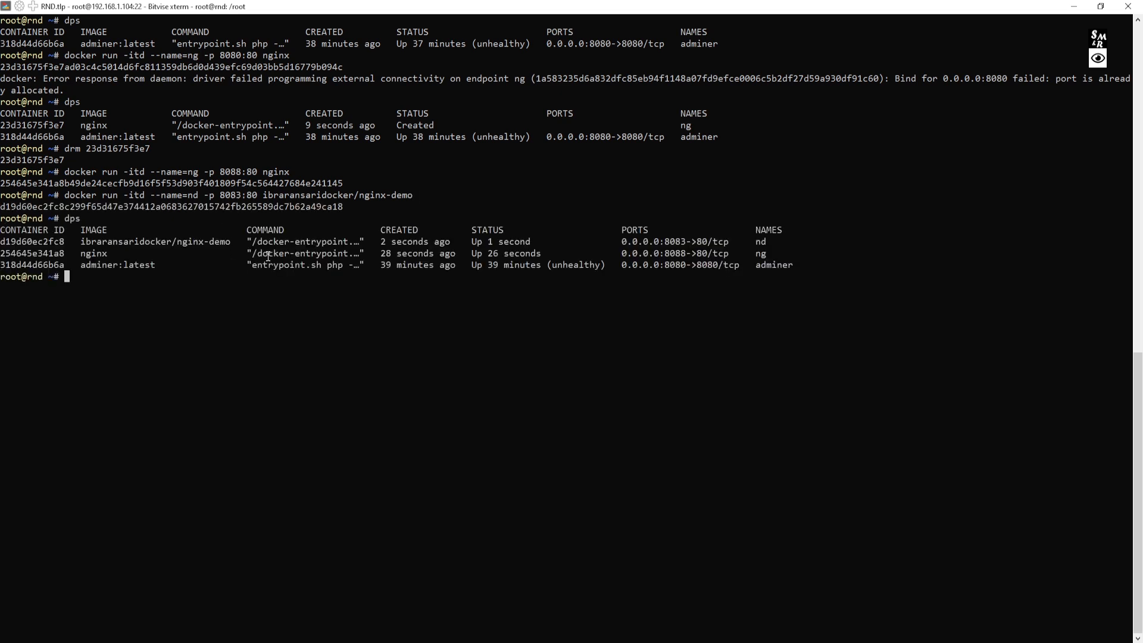
{"action": "key", "text": "ctrl+l"}
{"action": "type", "text": "dps"}
{"action": "key", "text": "Return"}
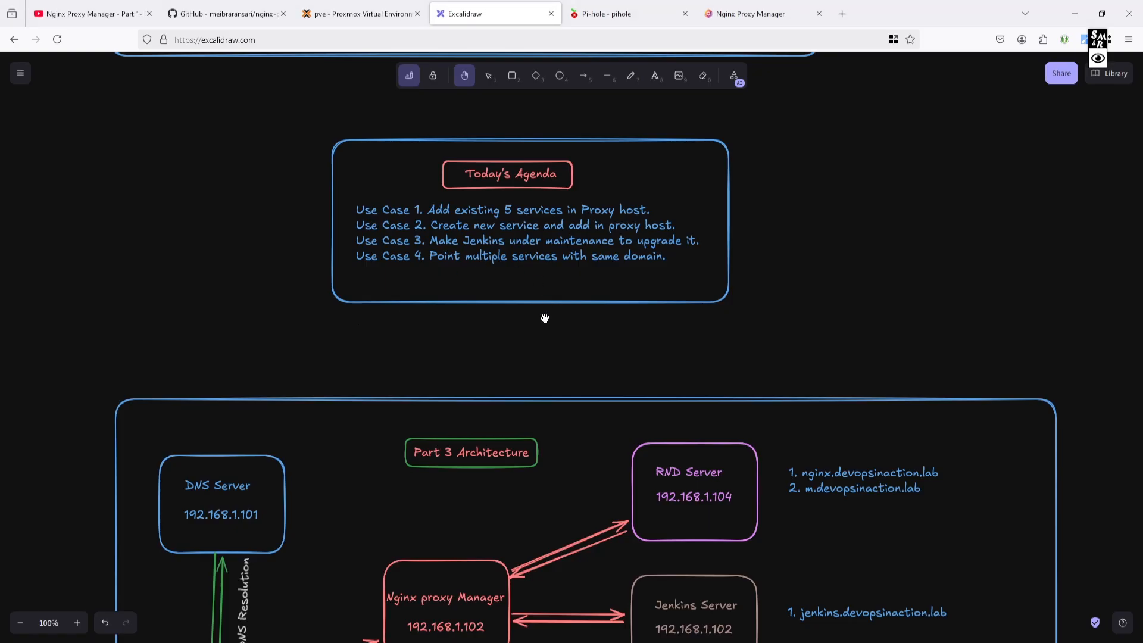
- Add a local DNS record in Pi-hole for nginx.devopsinaction.lab with the IP address 192.168.1.102
{"action": "scroll", "coordinate": [539, 319], "scroll_direction": "down", "scroll_amount": 5}
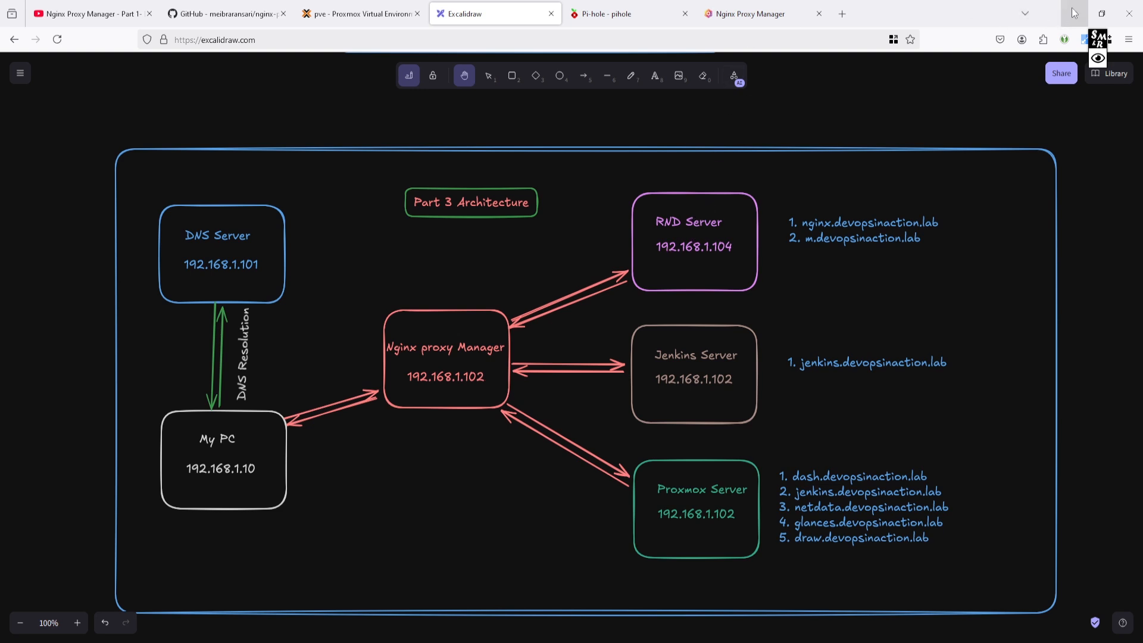
{"action": "left_click", "coordinate": [619, 13]}
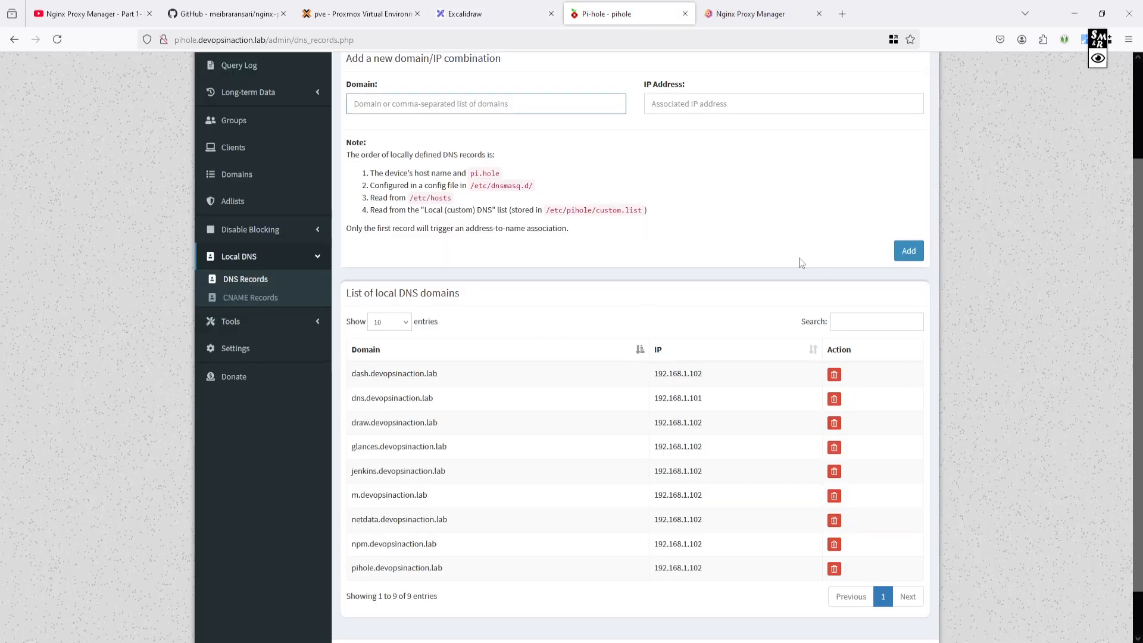
{"action": "scroll", "coordinate": [459, 259], "scroll_direction": "up", "scroll_amount": 3}
{"action": "key", "text": "ctrl+v"}
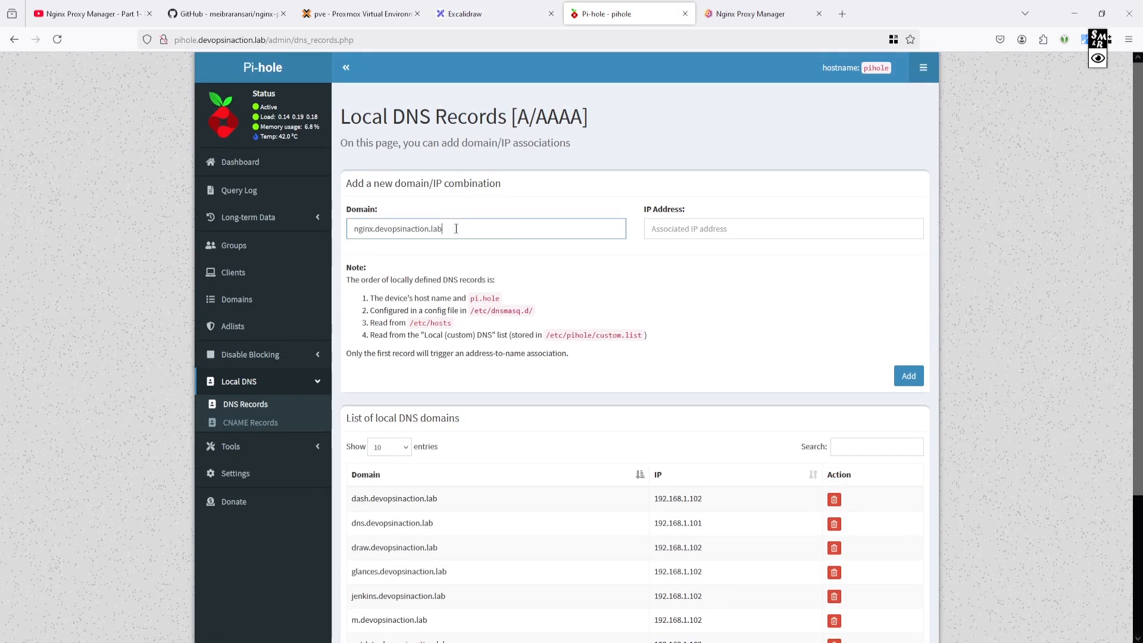
{"action": "left_click", "coordinate": [701, 224]}
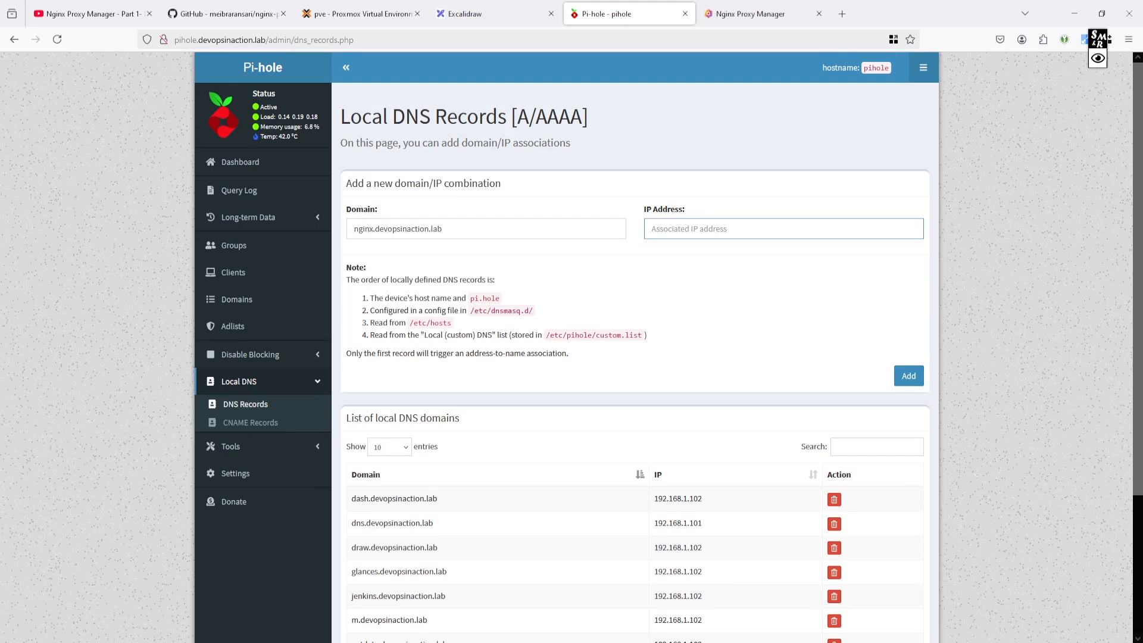
{"action": "key", "text": "ctrl+v"}
{"action": "left_click_drag", "start_coordinate": [487, 228], "coordinate": [338, 234]}
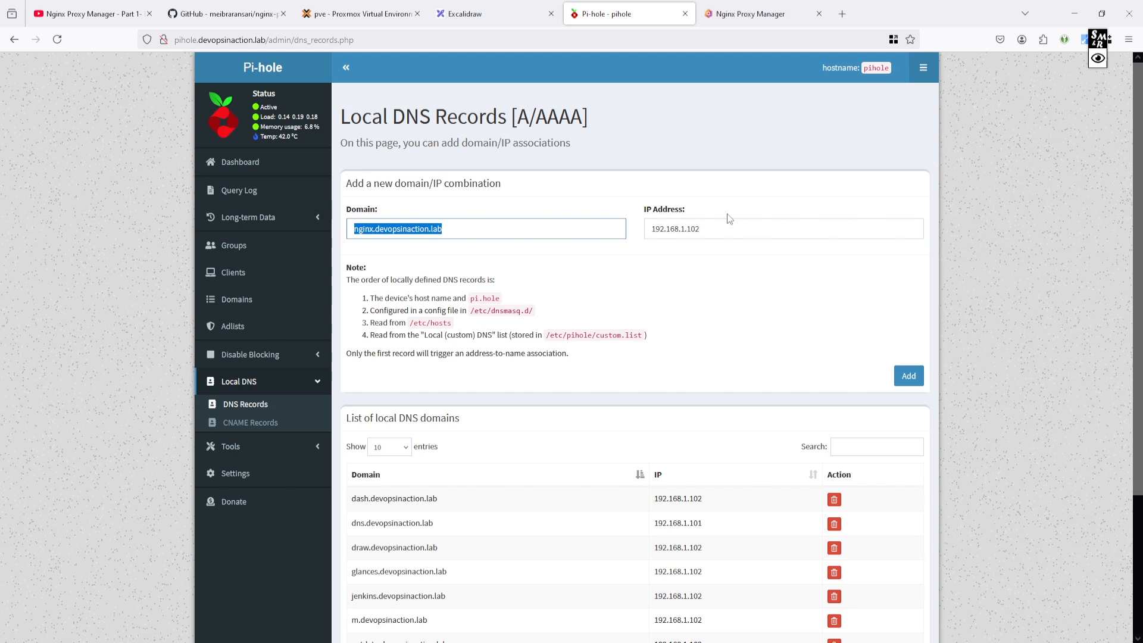
{"action": "left_click_drag", "start_coordinate": [722, 227], "coordinate": [621, 220]}
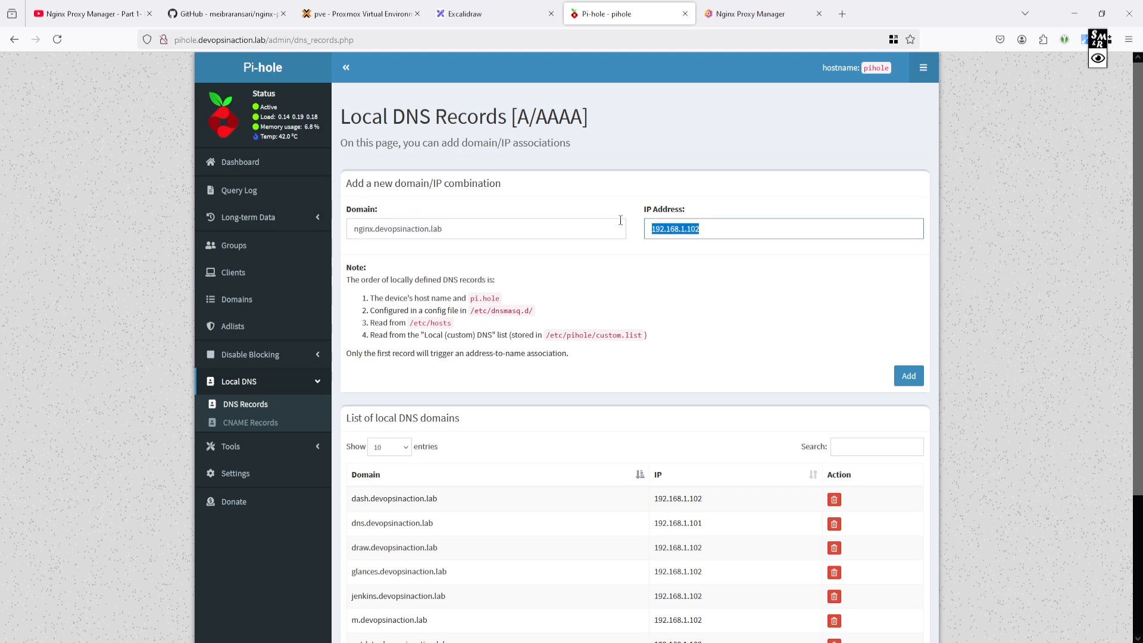
{"action": "left_click", "coordinate": [911, 378]}
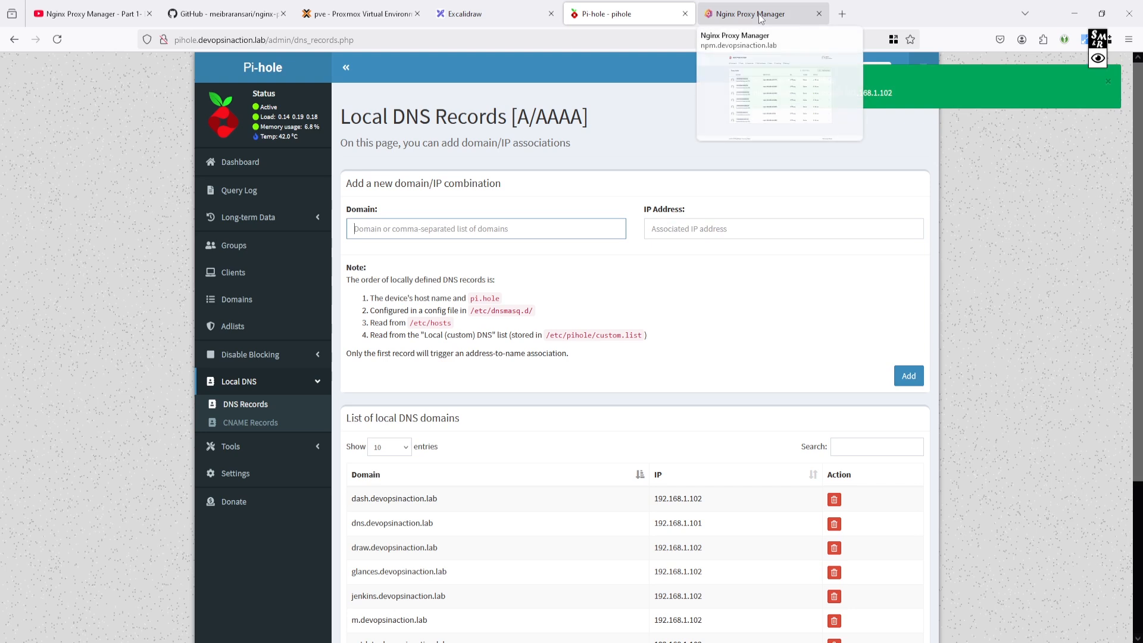
- Start a new proxy host in Nginx Proxy Manager for nginx.devopsinaction.lab with the forward IP 192.168.1.104
{"action": "left_click", "coordinate": [760, 17]}
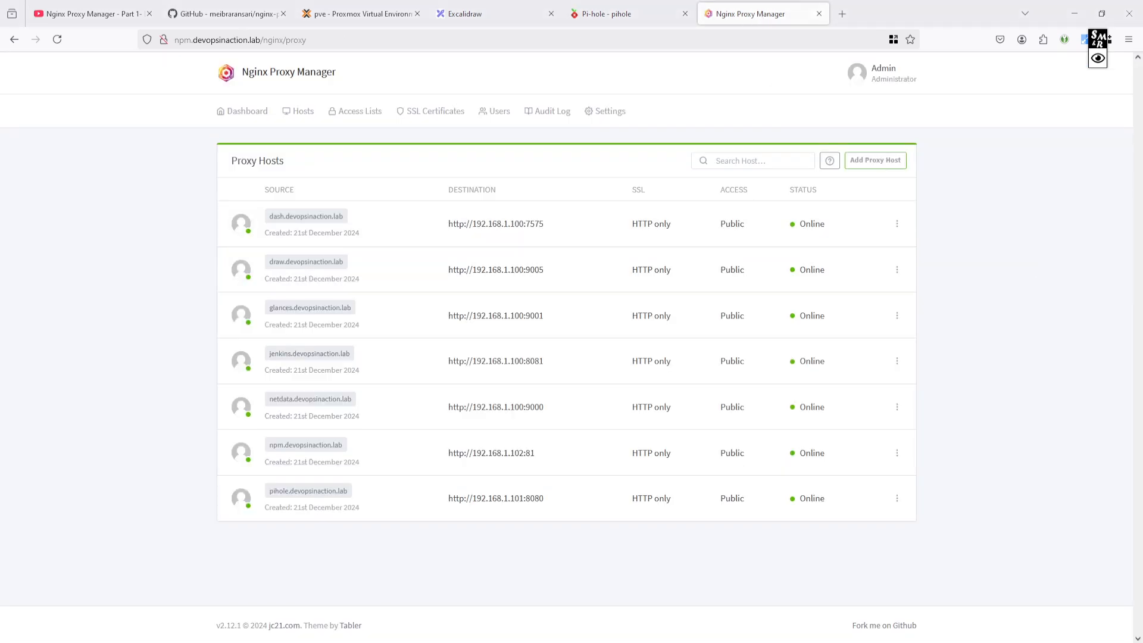
{"action": "left_click", "coordinate": [886, 168]}
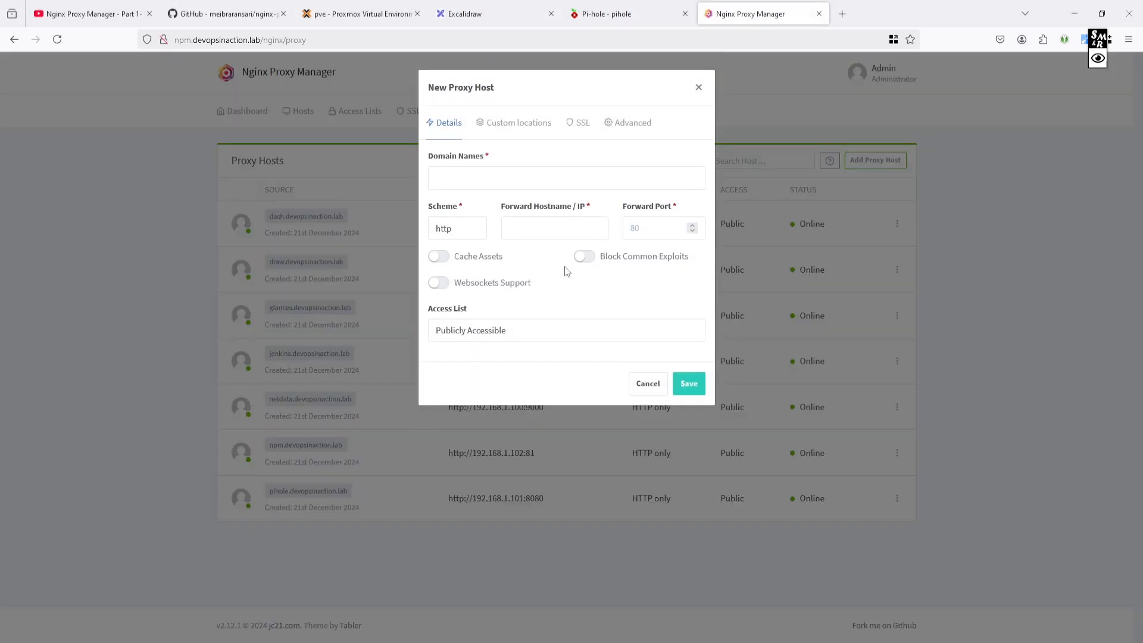
{"action": "left_click", "coordinate": [499, 180]}
{"action": "key", "text": "ctrl+v"}
{"action": "left_click", "coordinate": [505, 199]}
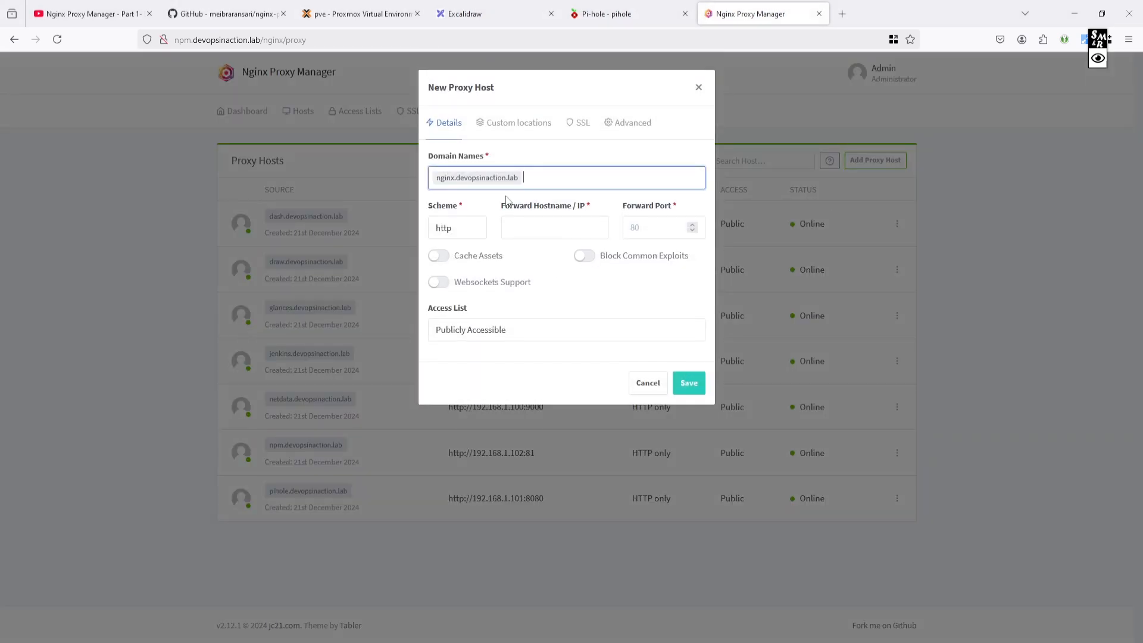
{"action": "left_click", "coordinate": [527, 234]}
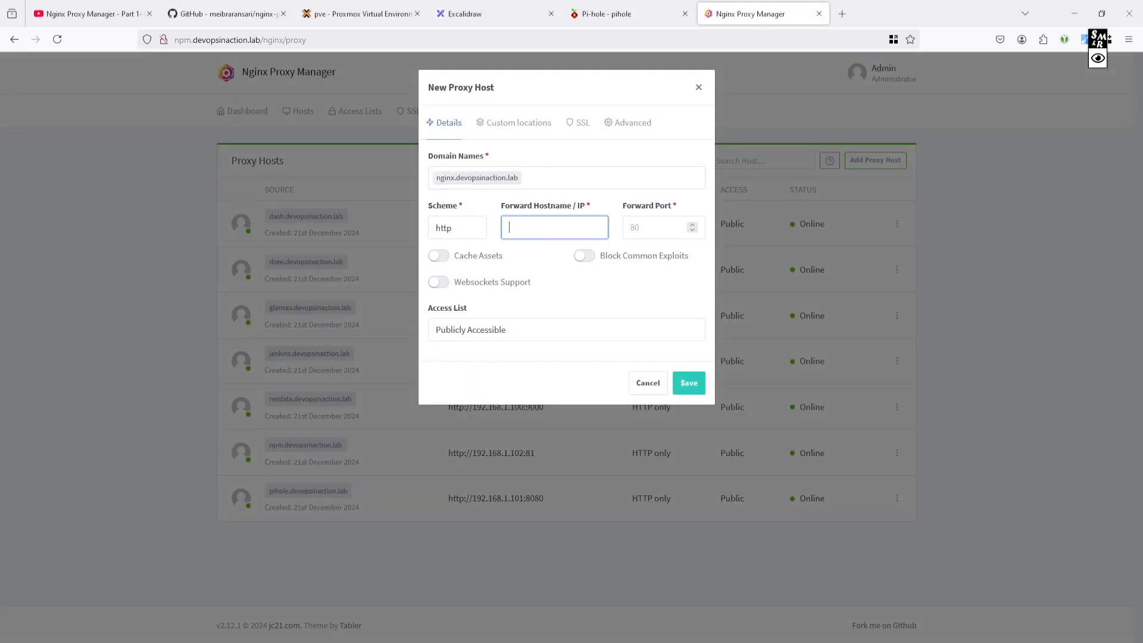
{"action": "key", "text": "alt+Tab"}
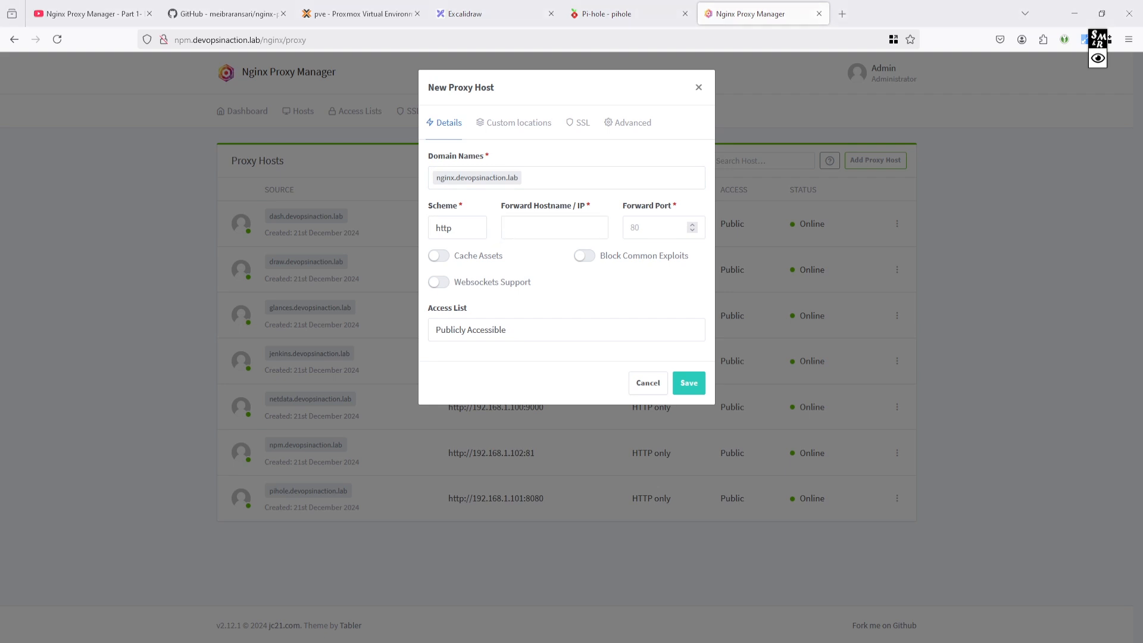
{"action": "left_click", "coordinate": [544, 230]}
{"action": "key", "text": "ctrl+v"}
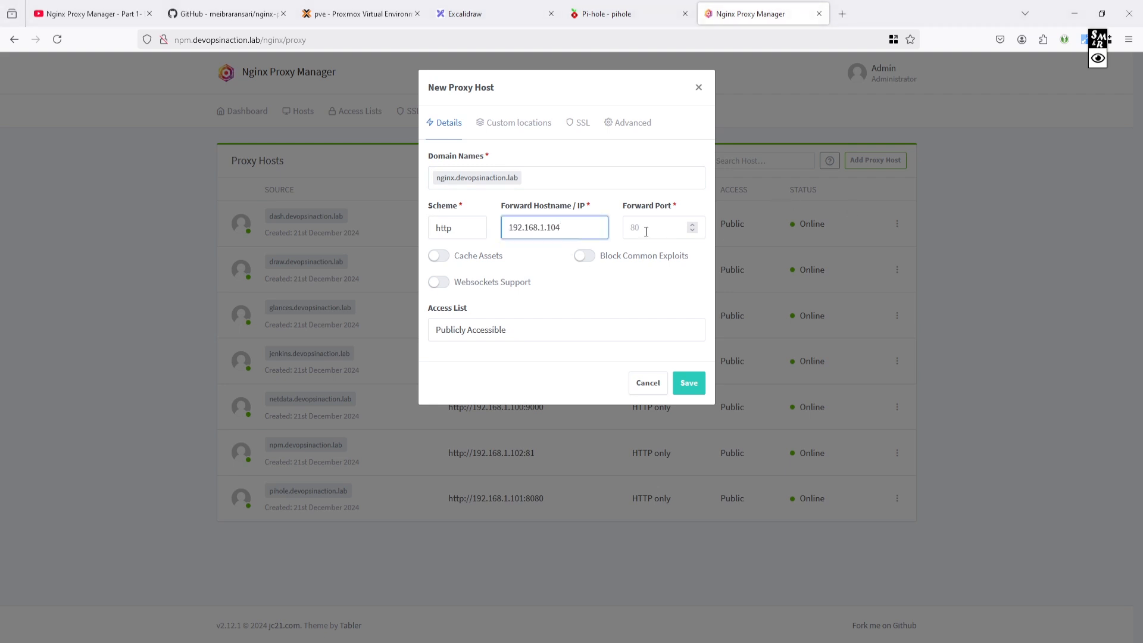
- Set the forward port to 8088, matching the ng container's published port, and save the proxy host
{"action": "left_click", "coordinate": [645, 232]}
{"action": "key", "text": "alt+Tab"}
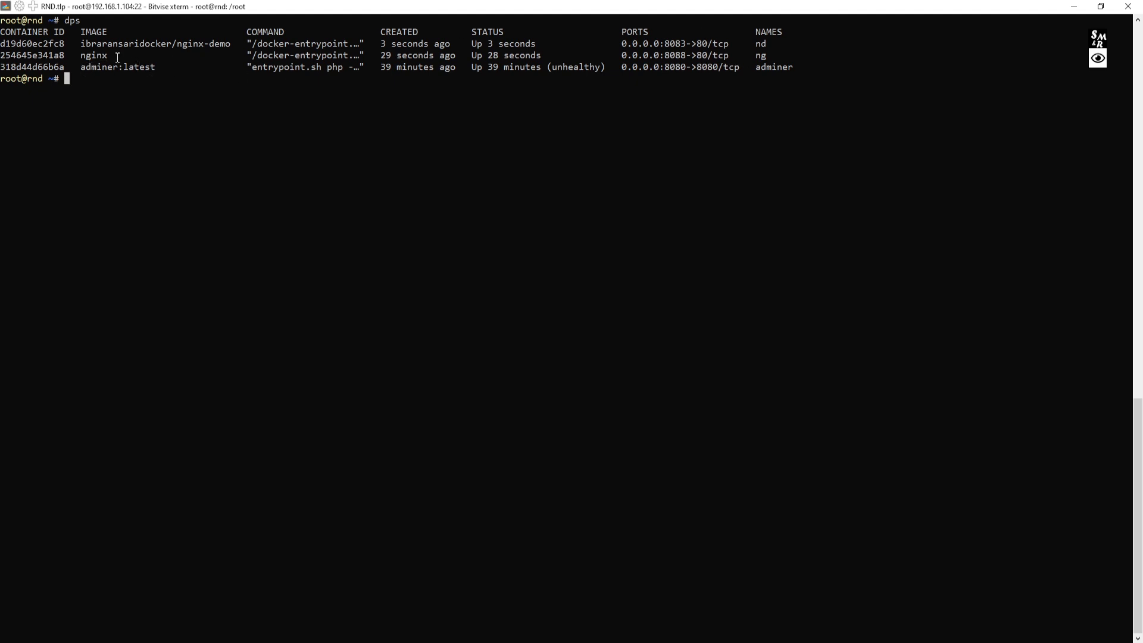
{"action": "double_click", "coordinate": [676, 56]}
{"action": "key", "text": "alt+Tab"}
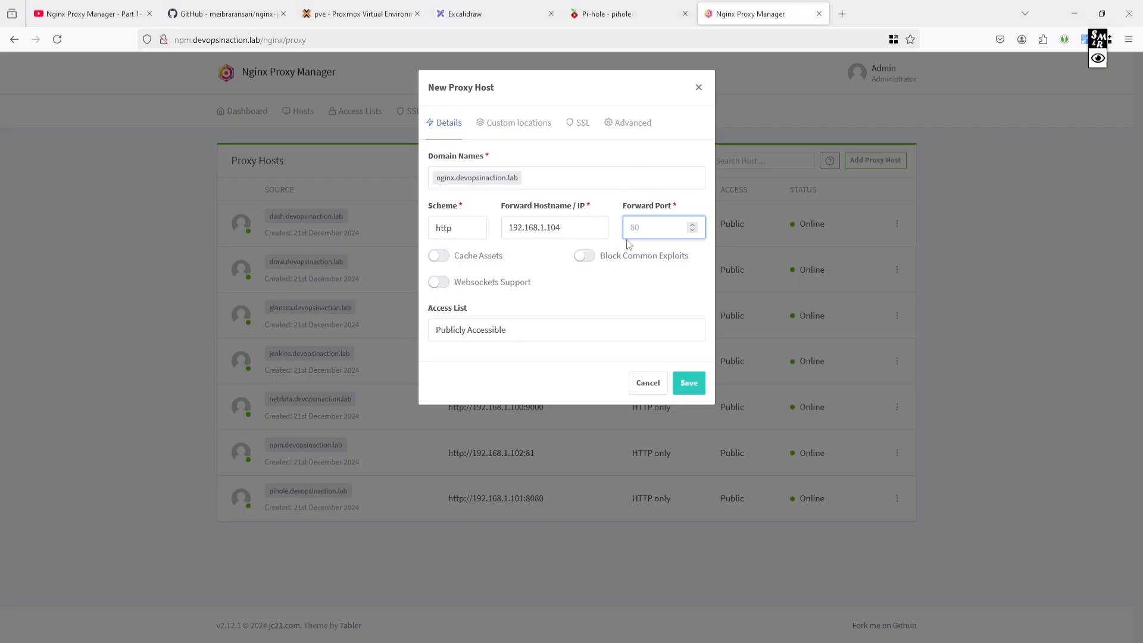
{"action": "type", "text": "8088"}
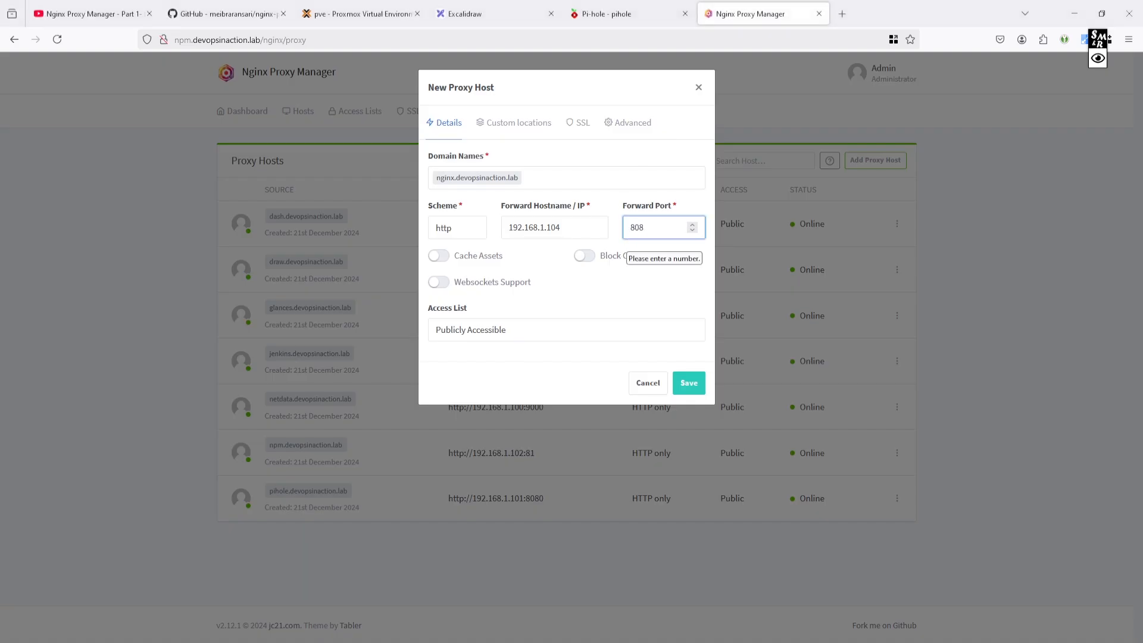
{"action": "left_click", "coordinate": [689, 384]}
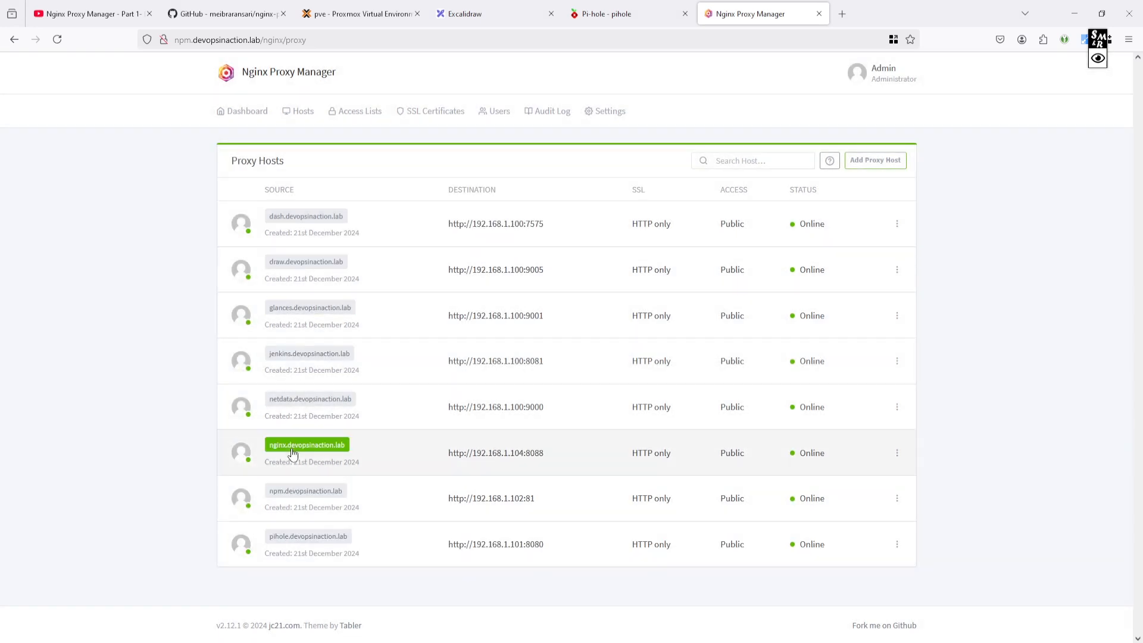
- Open nginx.devopsinaction.lab from the proxy host list, reload the page and check its content
{"action": "left_click", "coordinate": [298, 449]}
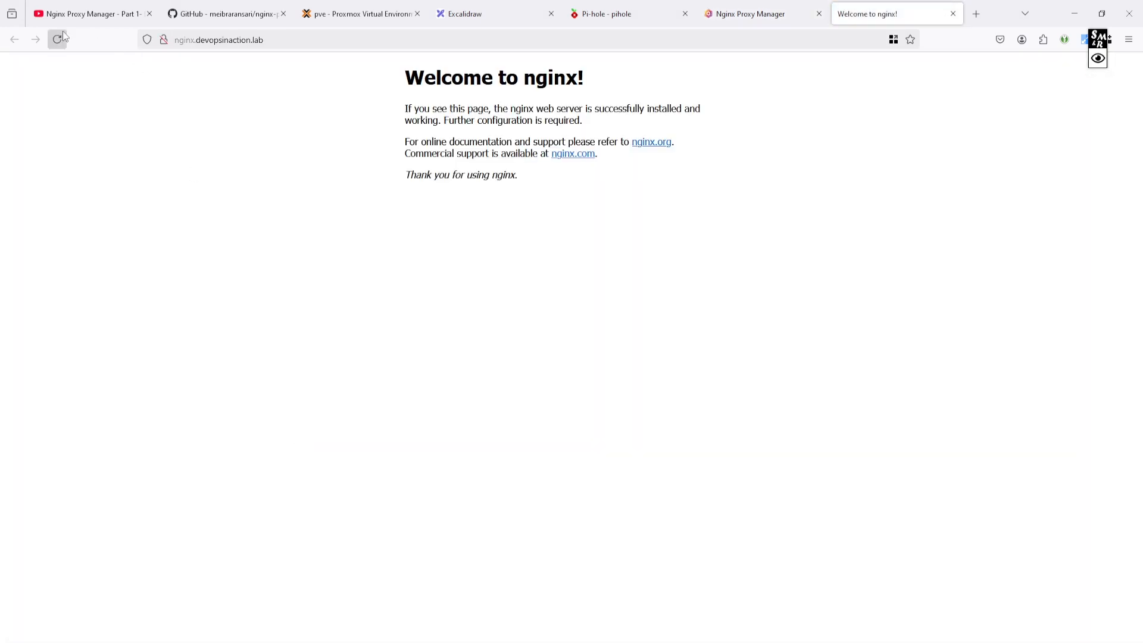
{"action": "left_click", "coordinate": [57, 40]}
{"action": "left_click_drag", "start_coordinate": [404, 70], "coordinate": [529, 182]}
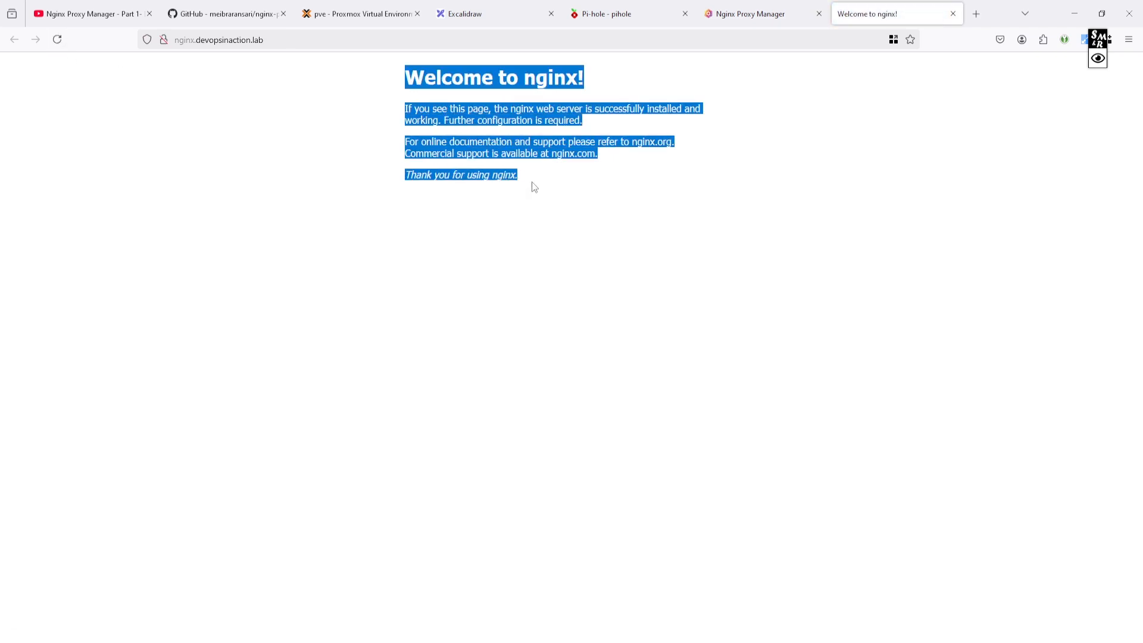
{"action": "left_click", "coordinate": [531, 181]}
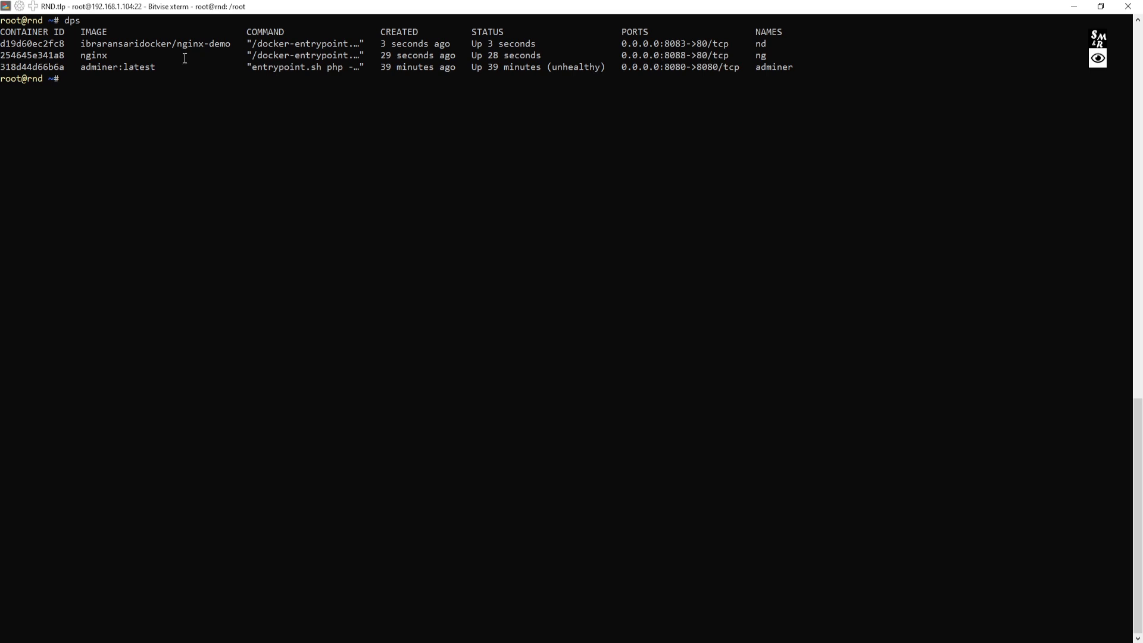
- Look up the nginx-demo container's port and change the nginx.devopsinaction.lab proxy host's forward port to 8083
{"action": "left_click_drag", "start_coordinate": [225, 47], "coordinate": [76, 45]}
{"action": "left_click", "coordinate": [676, 40]}
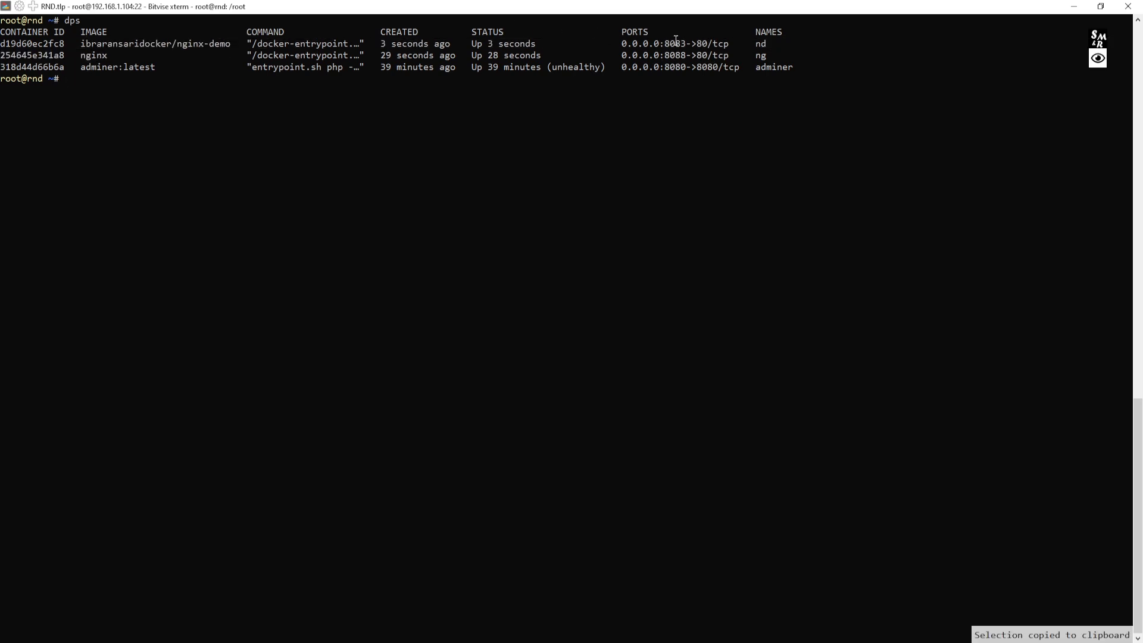
{"action": "key", "text": "alt+Tab"}
{"action": "left_click", "coordinate": [768, 14]}
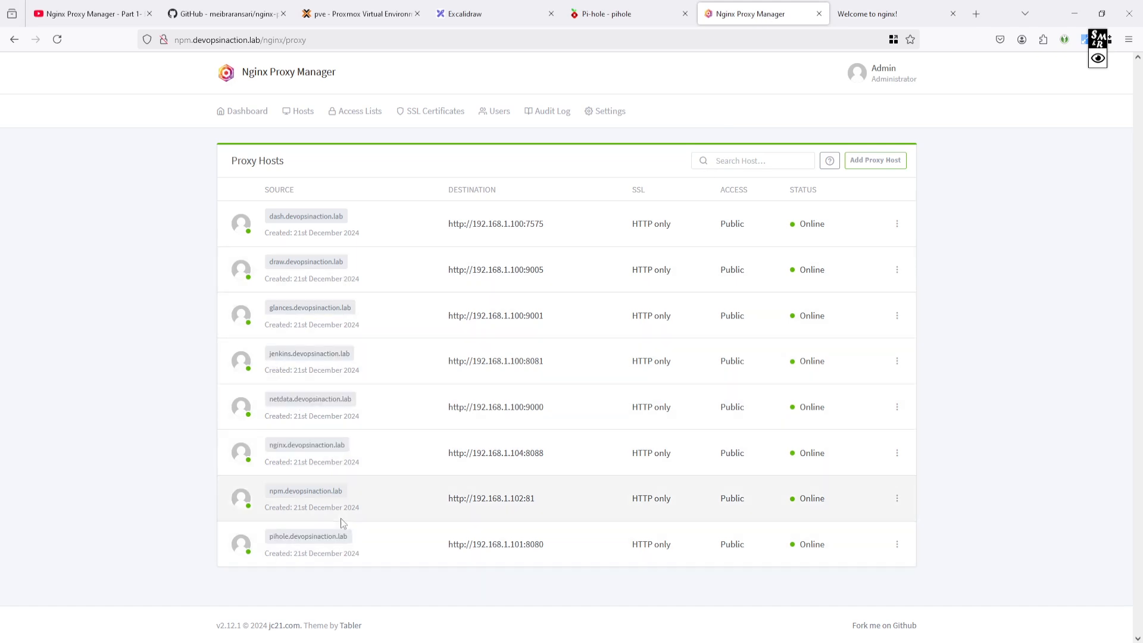
{"action": "left_click", "coordinate": [898, 453]}
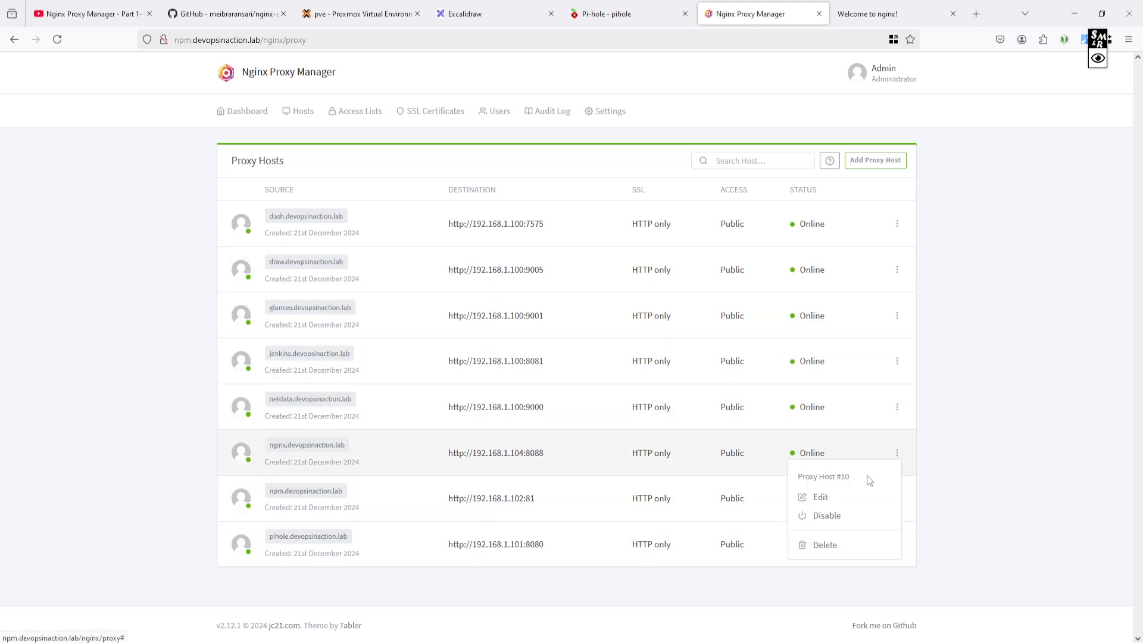
{"action": "left_click", "coordinate": [834, 500]}
{"action": "left_click_drag", "start_coordinate": [656, 228], "coordinate": [583, 225]}
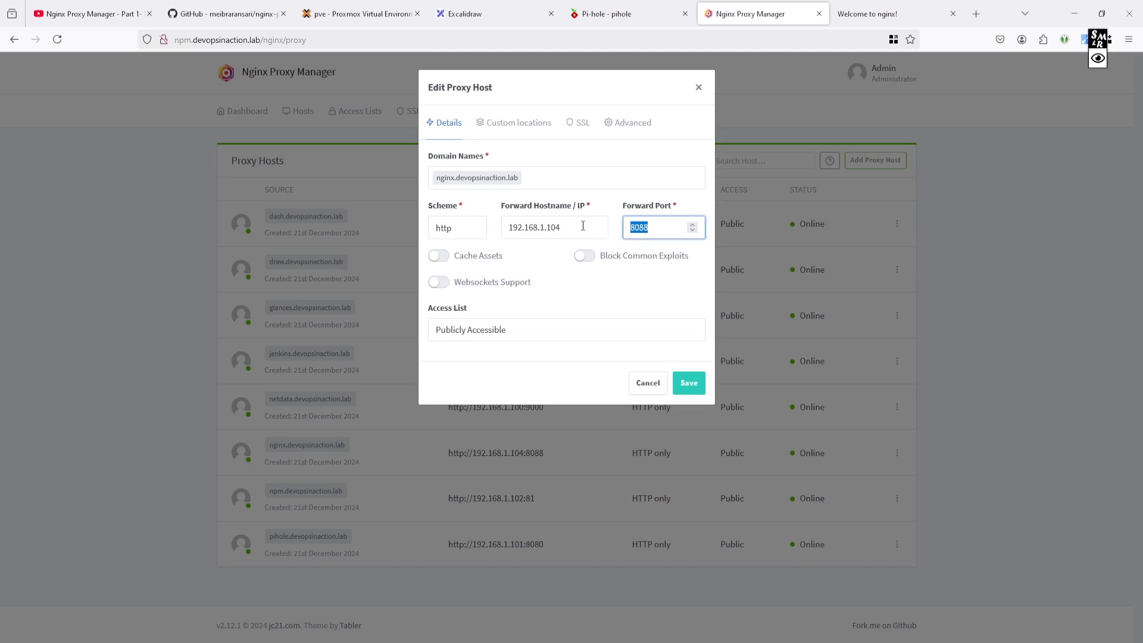
{"action": "type", "text": "8"}
{"action": "left_click", "coordinate": [689, 383]}
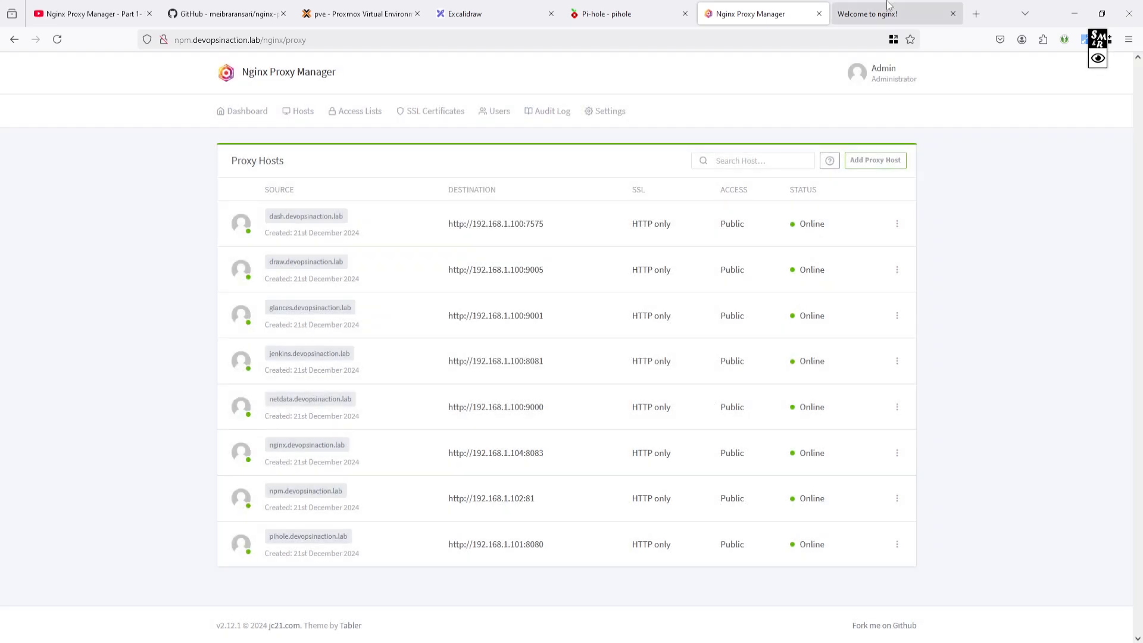
- Reload nginx.devopsinaction.lab, check the hostname on the page and refresh it repeatedly with the page's own refresh control
{"action": "left_click", "coordinate": [890, 13]}
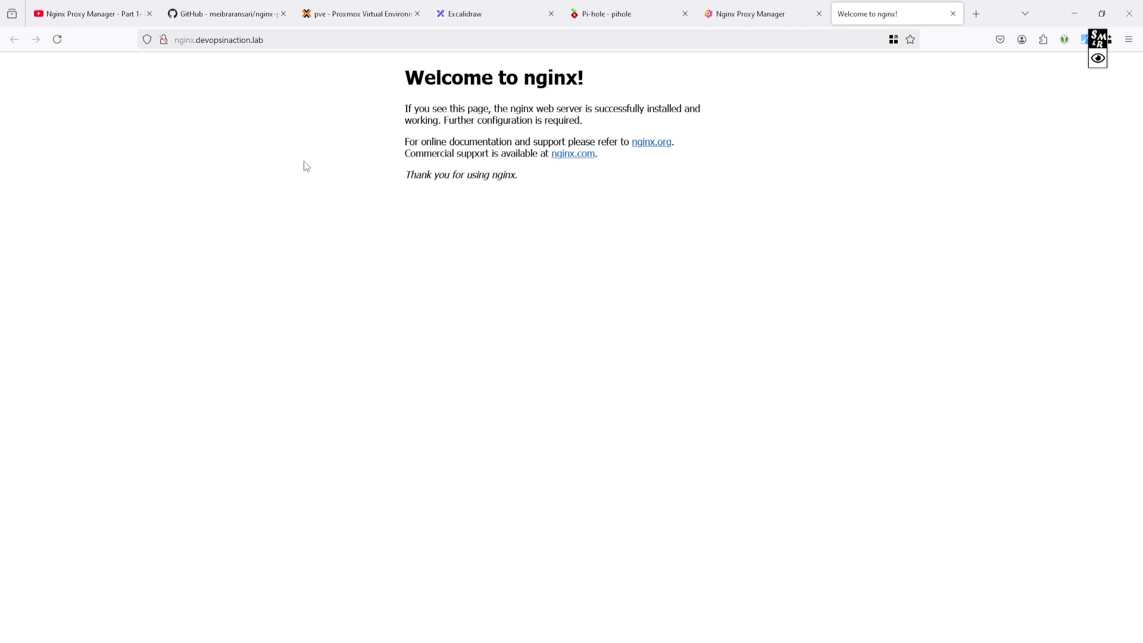
{"action": "left_click", "coordinate": [58, 38]}
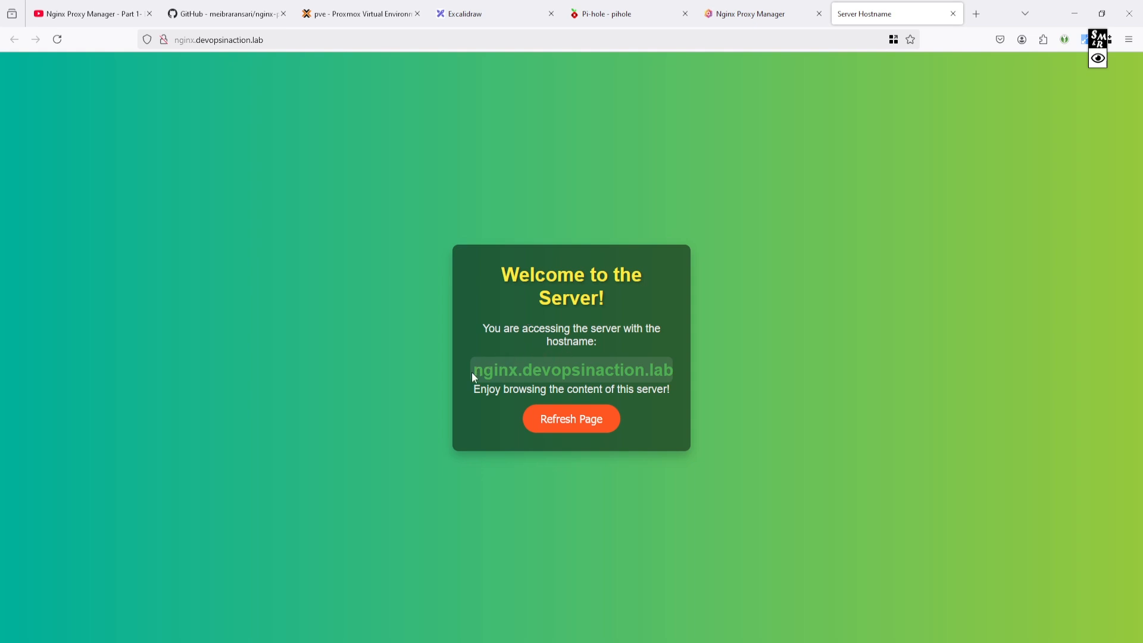
{"action": "left_click_drag", "start_coordinate": [471, 373], "coordinate": [672, 362]}
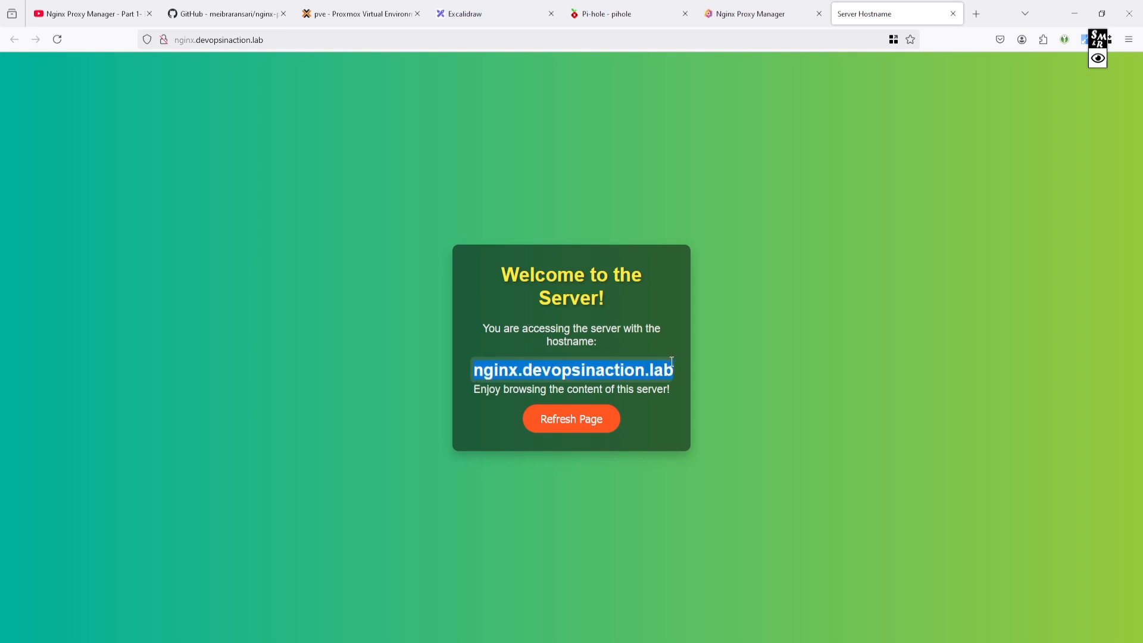
{"action": "left_click", "coordinate": [575, 425]}
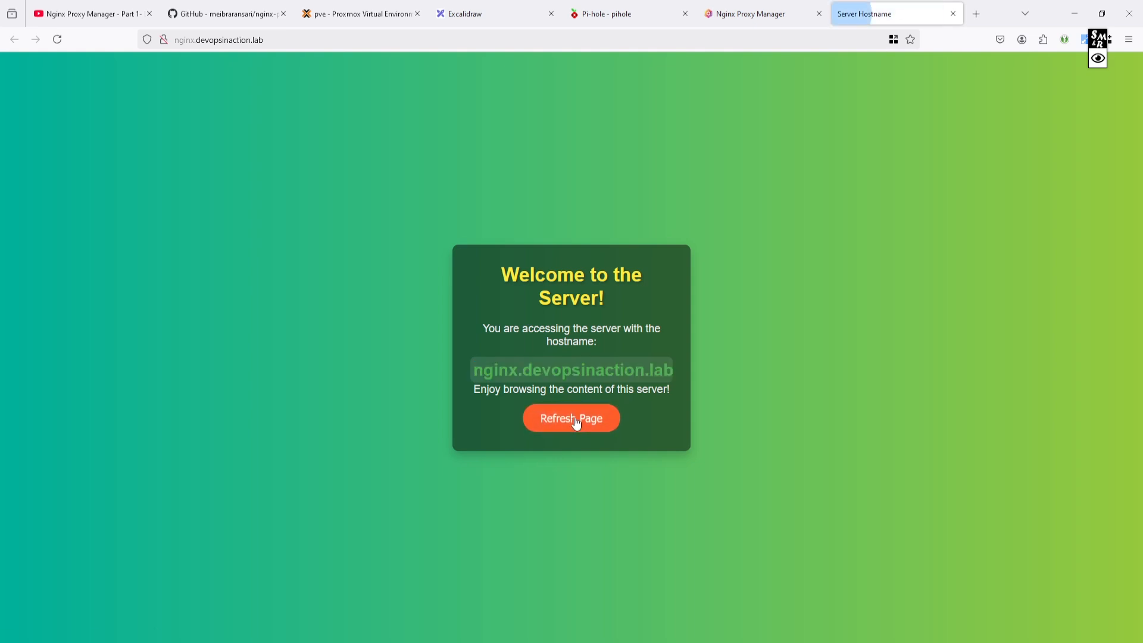
{"action": "left_click", "coordinate": [576, 424]}
{"action": "left_click", "coordinate": [576, 423]}
{"action": "left_click", "coordinate": [575, 423]}
{"action": "left_click", "coordinate": [576, 424]}
{"action": "left_click", "coordinate": [575, 423]}
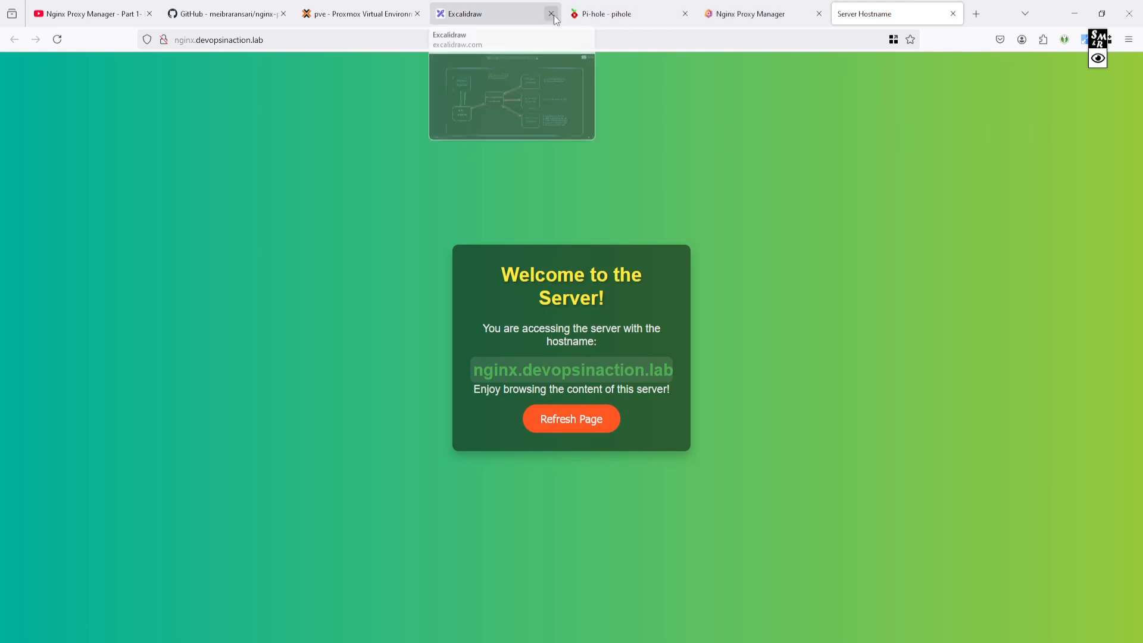
- Review the agenda's use cases in Excalidraw, and replace the open demo page with jenkins.devopsinaction.lab from the proxy host list
{"action": "left_click", "coordinate": [476, 14]}
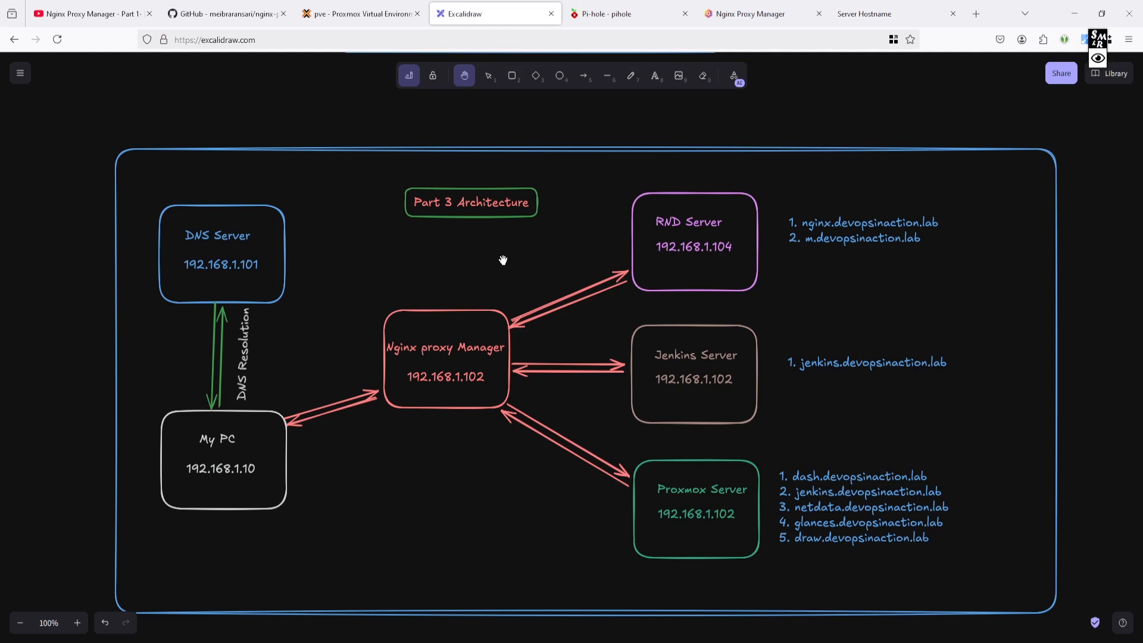
{"action": "scroll", "coordinate": [594, 289], "scroll_direction": "up", "scroll_amount": 5}
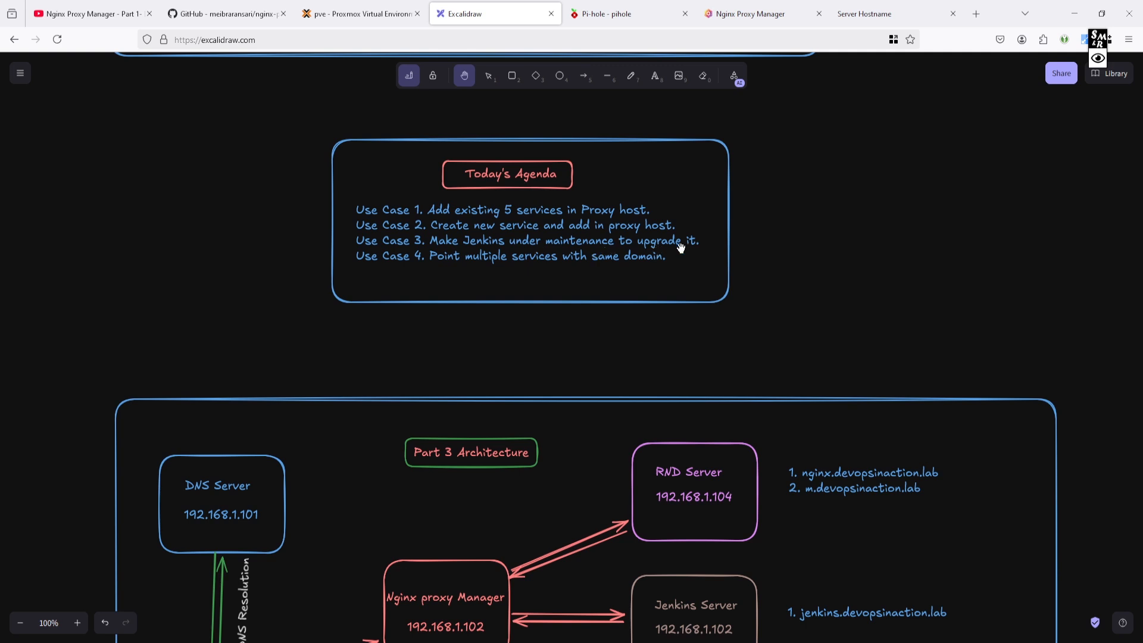
{"action": "left_click", "coordinate": [873, 11]}
{"action": "left_click", "coordinate": [952, 14]}
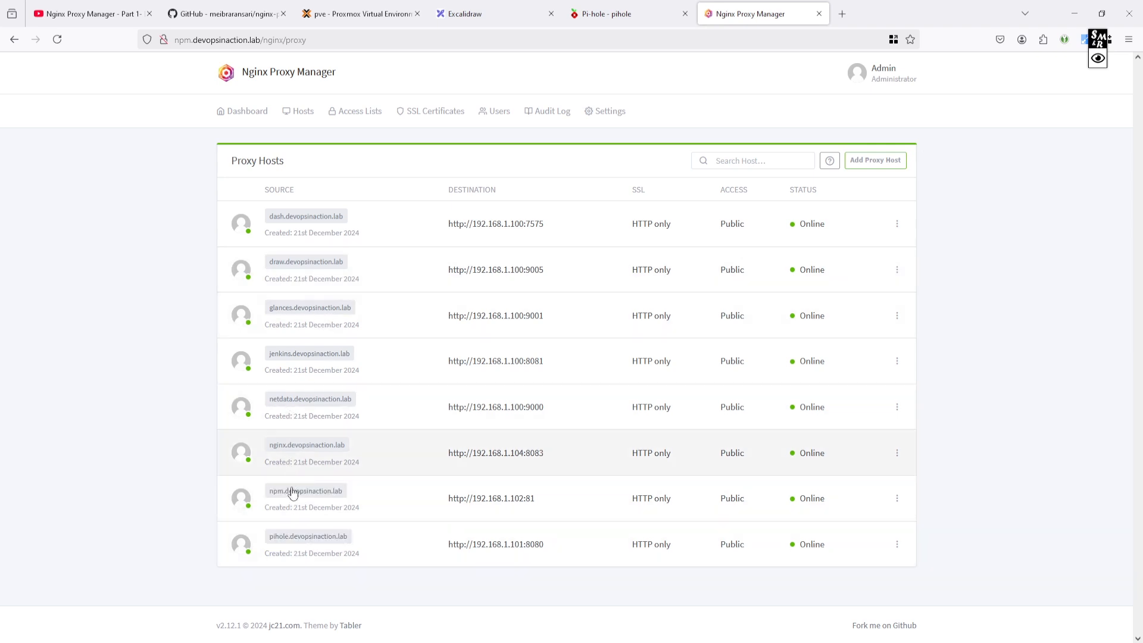
{"action": "left_click", "coordinate": [294, 354]}
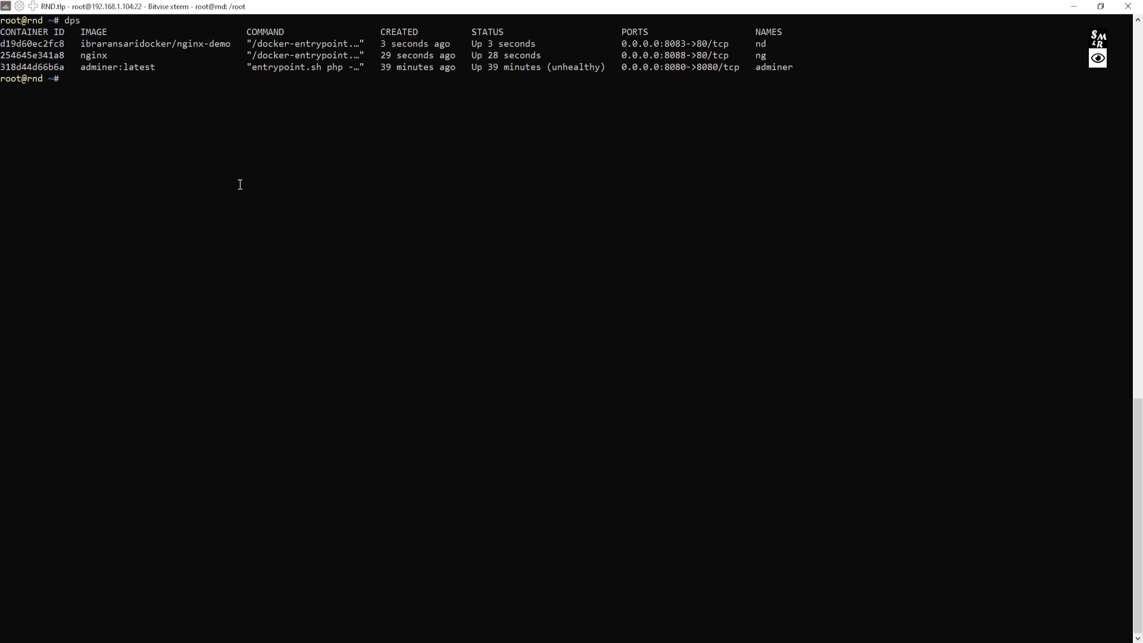
- Start a detached container named um from the under-maintenance image with port mapping 8081:80, and return to the Jenkins page
{"action": "right_click", "coordinate": [240, 184]}
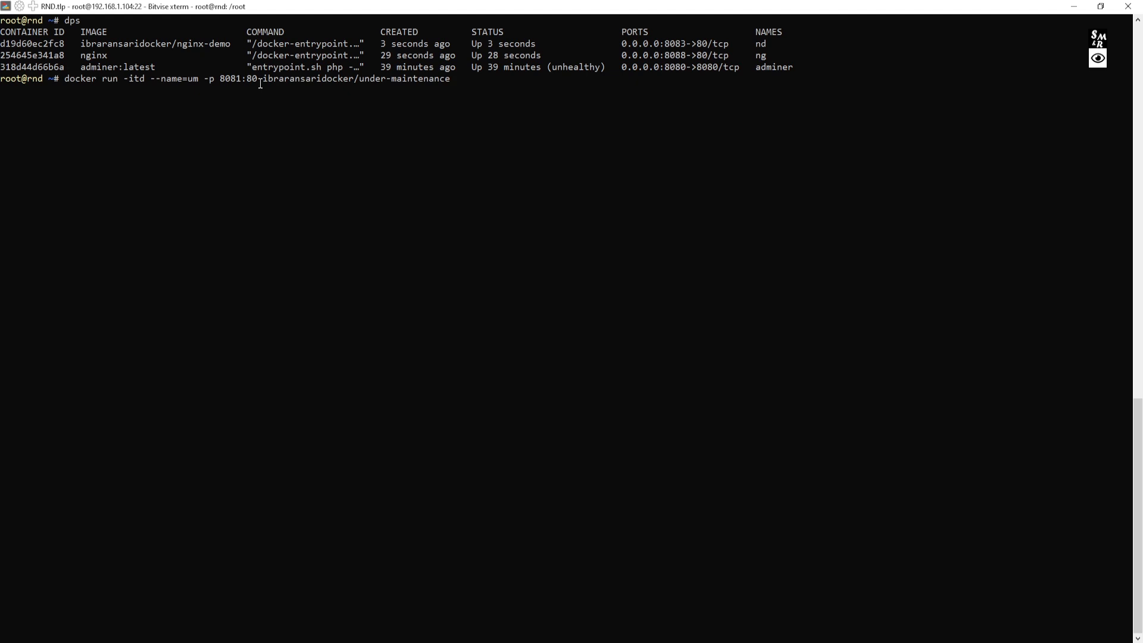
{"action": "left_click_drag", "start_coordinate": [260, 83], "coordinate": [455, 80]}
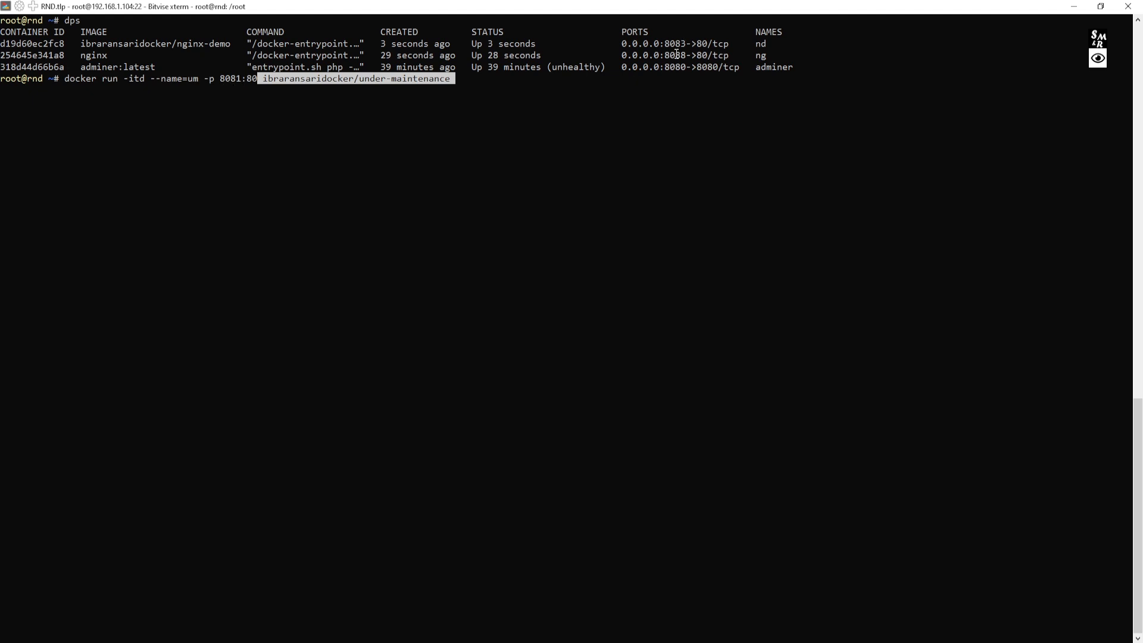
{"action": "left_click", "coordinate": [279, 117]}
{"action": "key", "text": "Return"}
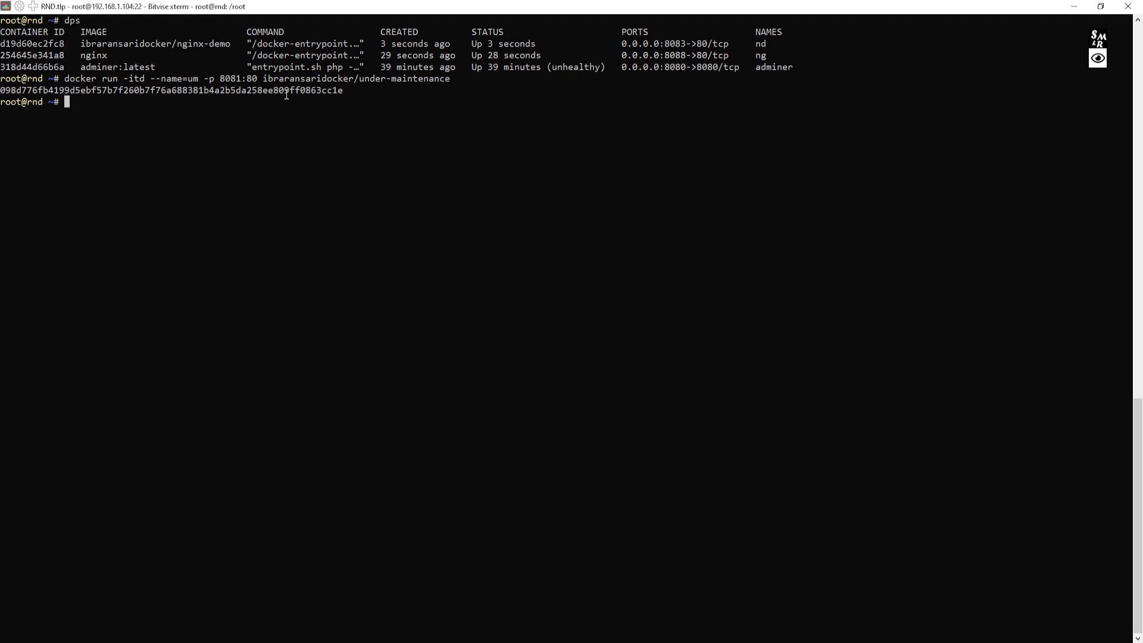
{"action": "double_click", "coordinate": [234, 79]}
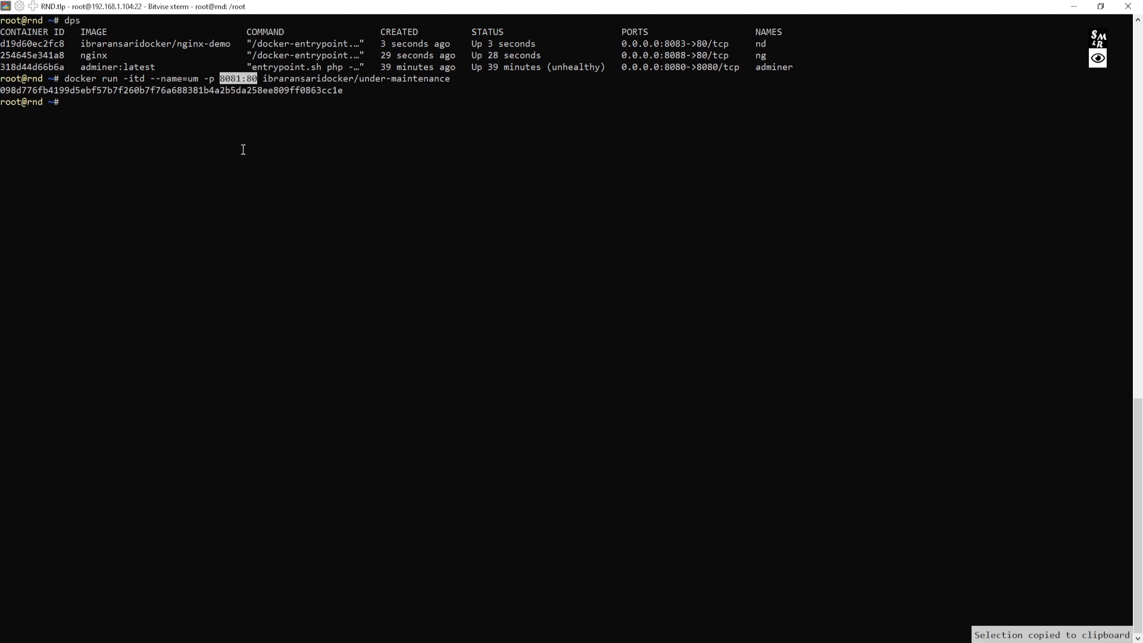
{"action": "left_click", "coordinate": [244, 150]}
{"action": "left_click", "coordinate": [1074, 6]}
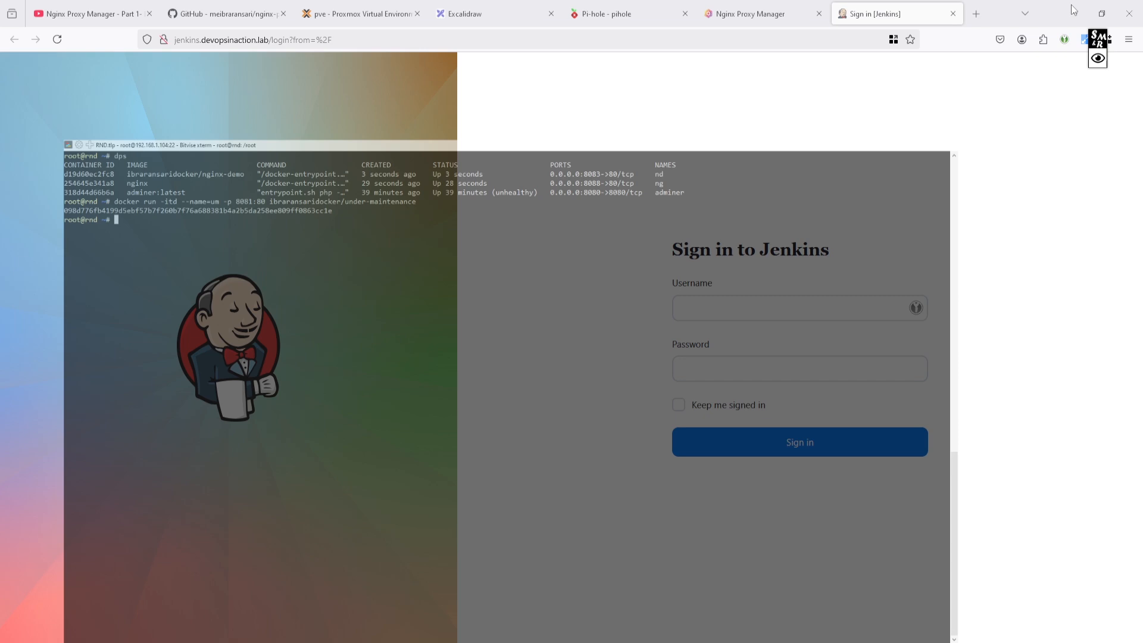
- Reload the Jenkins page, and change the jenkins.devopsinaction.lab proxy host's forward IP to 192.168.1.104, keeping port 8081
{"action": "left_click", "coordinate": [57, 39]}
{"action": "left_click", "coordinate": [752, 13]}
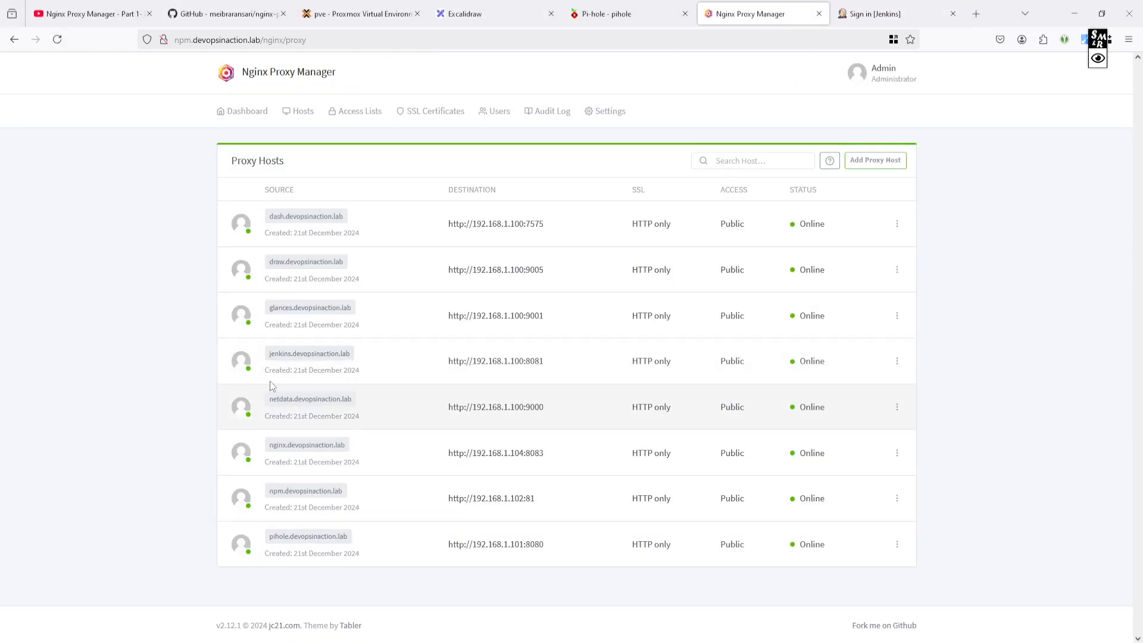
{"action": "left_click", "coordinate": [894, 364]}
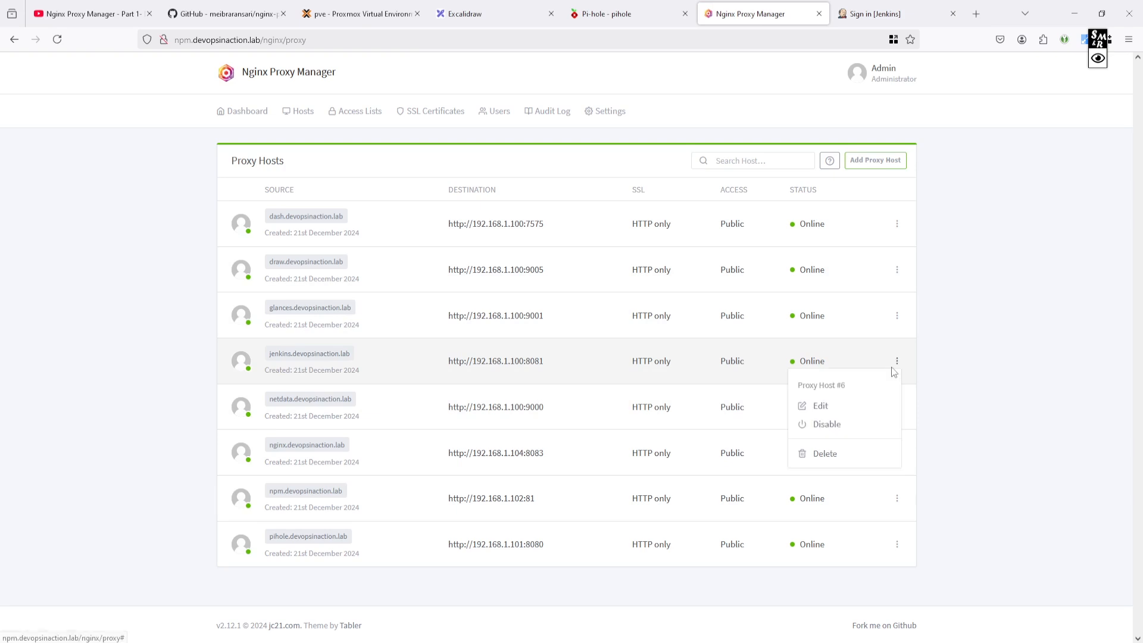
{"action": "left_click", "coordinate": [832, 406]}
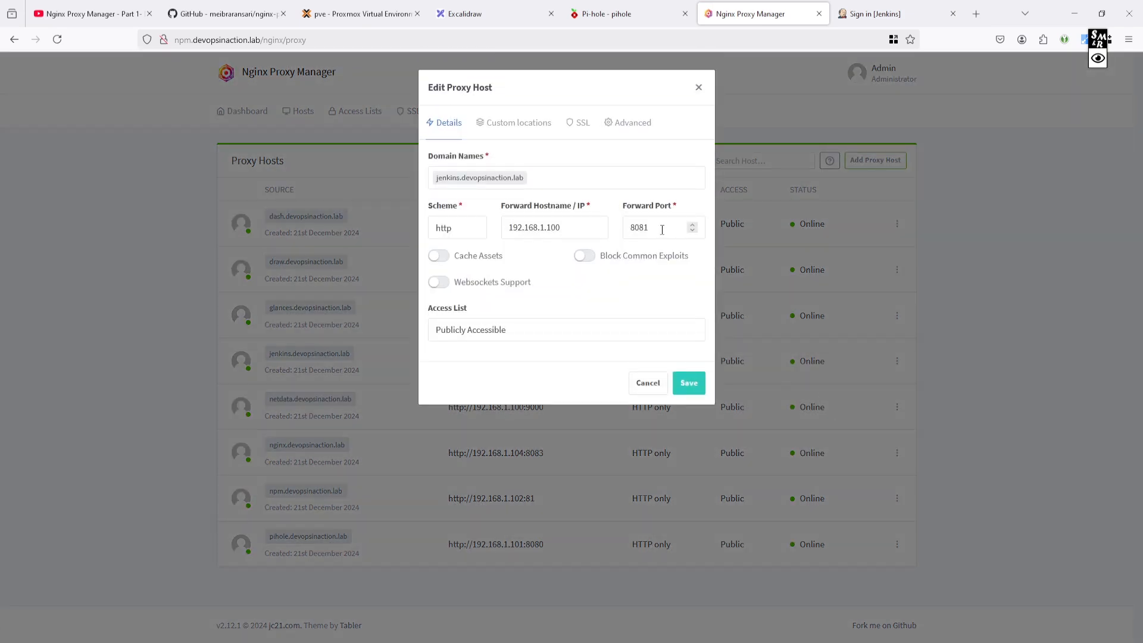
{"action": "double_click", "coordinate": [663, 230]}
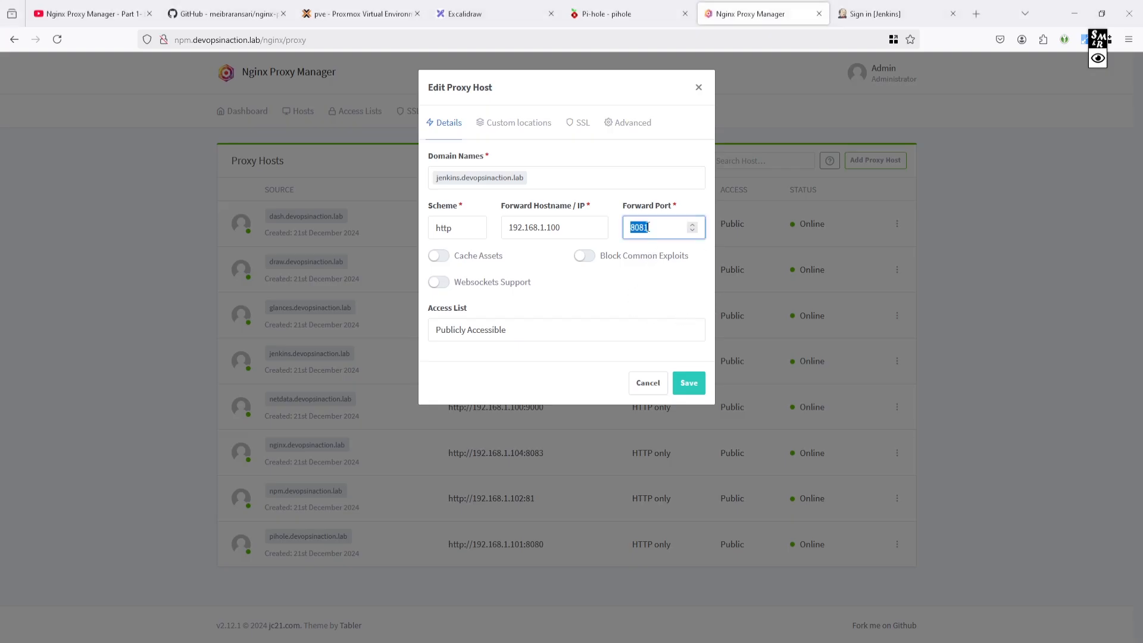
{"action": "left_click_drag", "start_coordinate": [556, 228], "coordinate": [566, 229]}
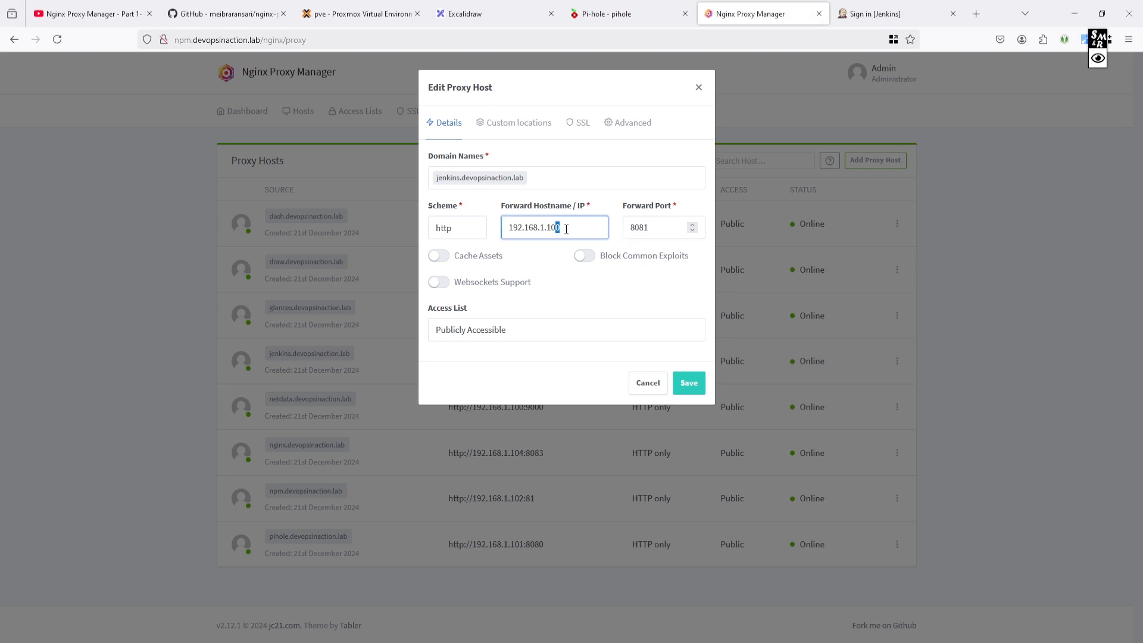
{"action": "type", "text": "4"}
{"action": "left_click", "coordinate": [694, 384]}
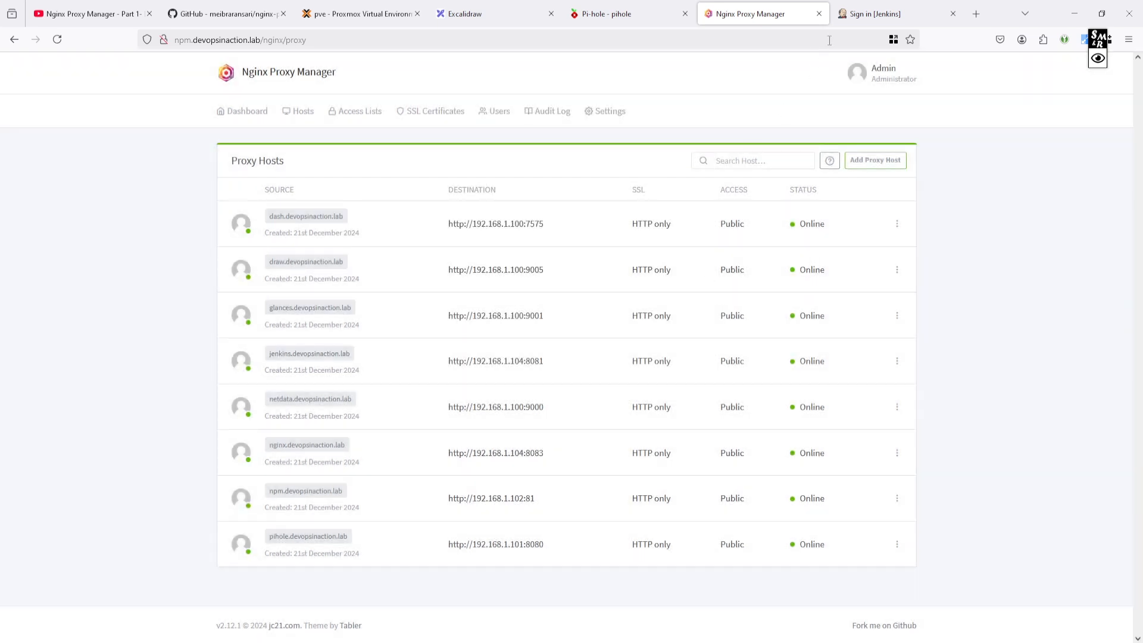
- Load jenkins.devopsinaction.lab without the login path, and refresh the maintenance page with the browser and its own refresh control
{"action": "left_click", "coordinate": [887, 14]}
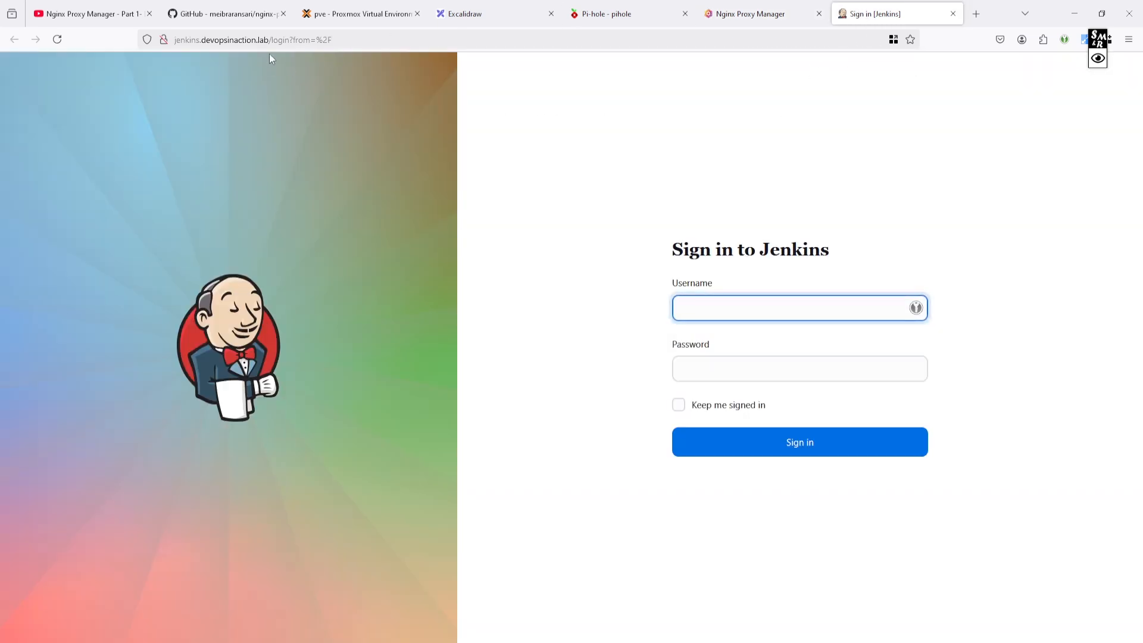
{"action": "left_click_drag", "start_coordinate": [346, 40], "coordinate": [296, 40]}
{"action": "left_click", "coordinate": [329, 40]}
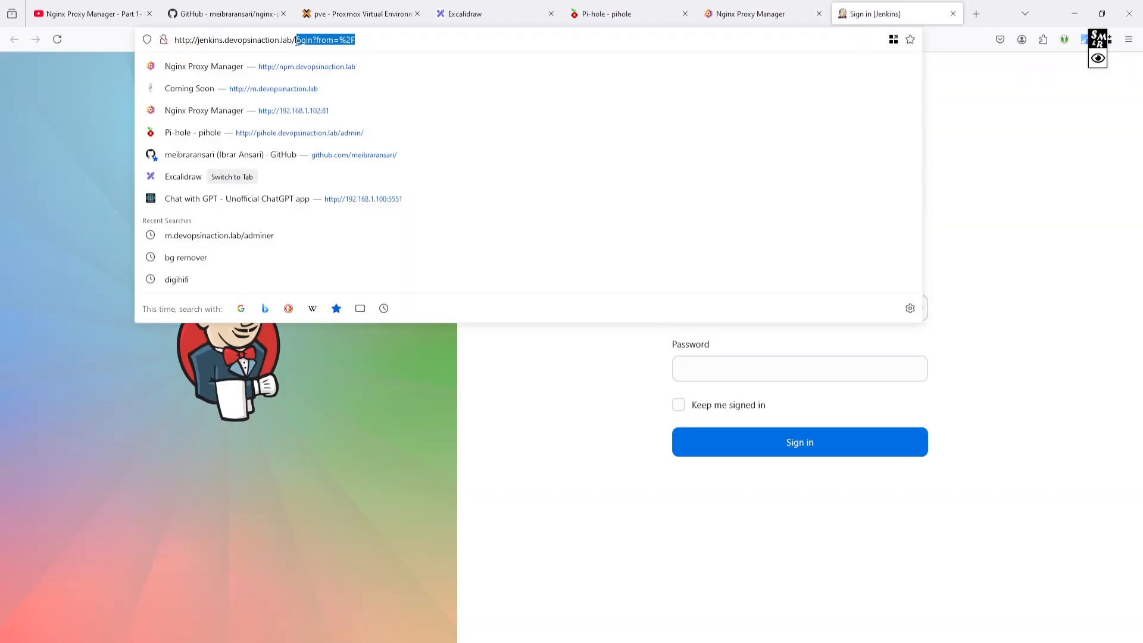
{"action": "key", "text": "BackSpace"}
{"action": "key", "text": "Return"}
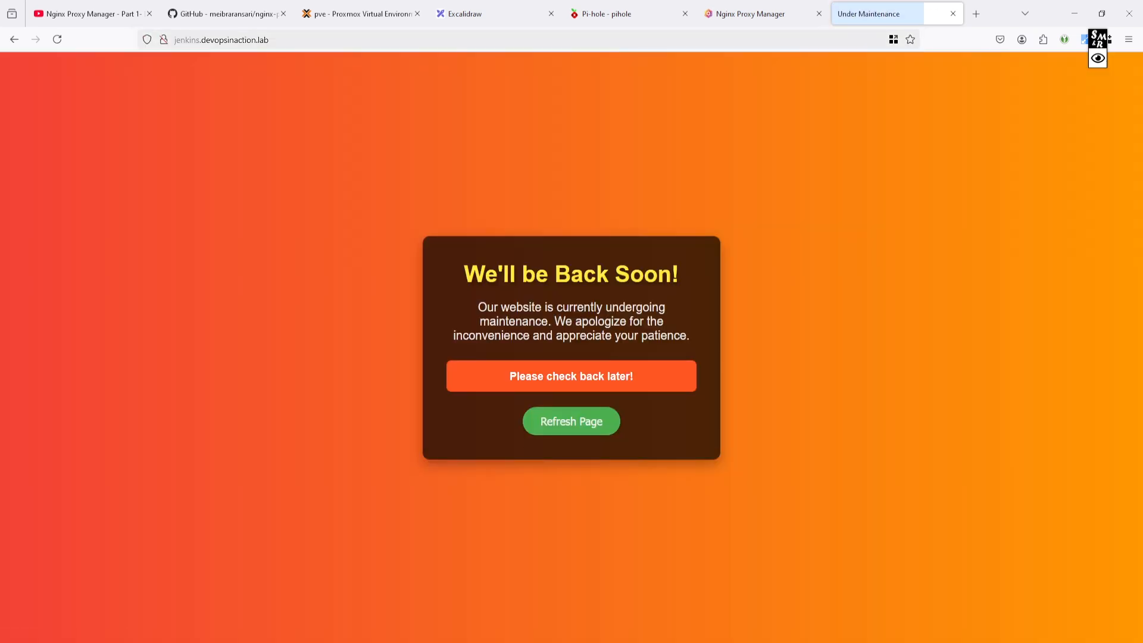
{"action": "left_click", "coordinate": [56, 43]}
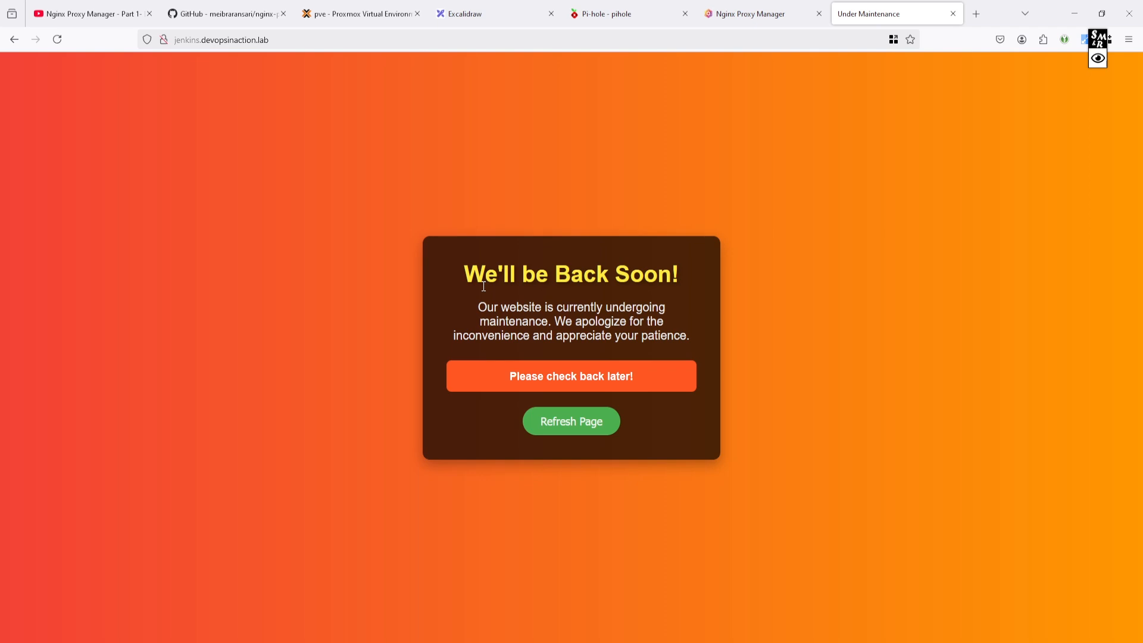
{"action": "left_click", "coordinate": [578, 424]}
{"action": "left_click", "coordinate": [578, 423]}
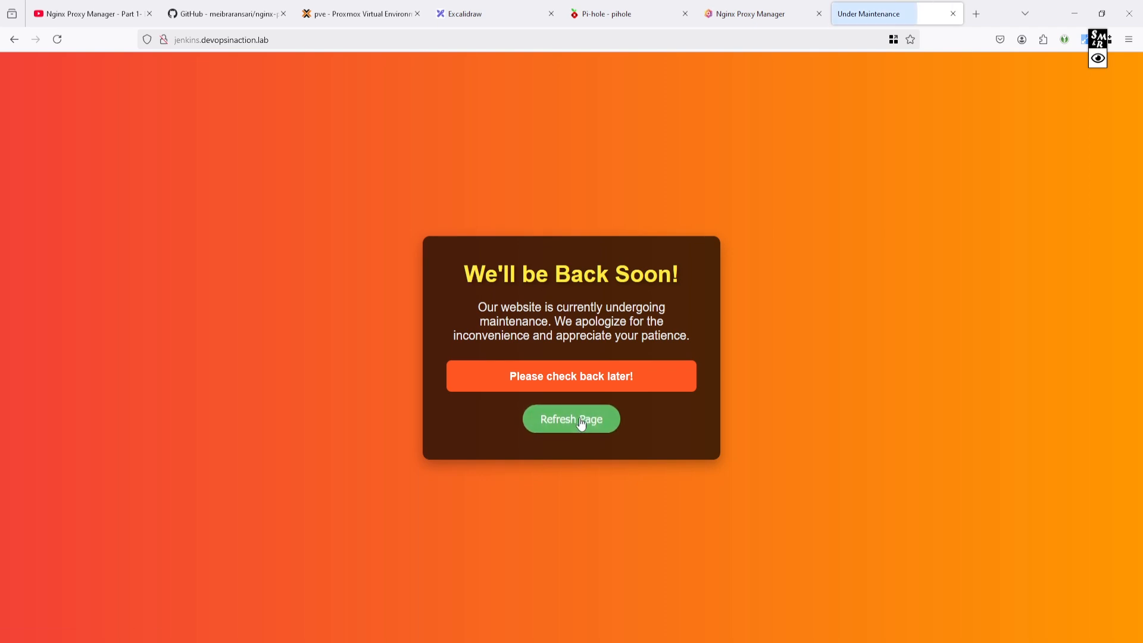
- Compare the proxy host list with the maintenance page, and set the jenkins.devopsinaction.lab forward IP back to 192.168.1.100
{"action": "left_click", "coordinate": [767, 12]}
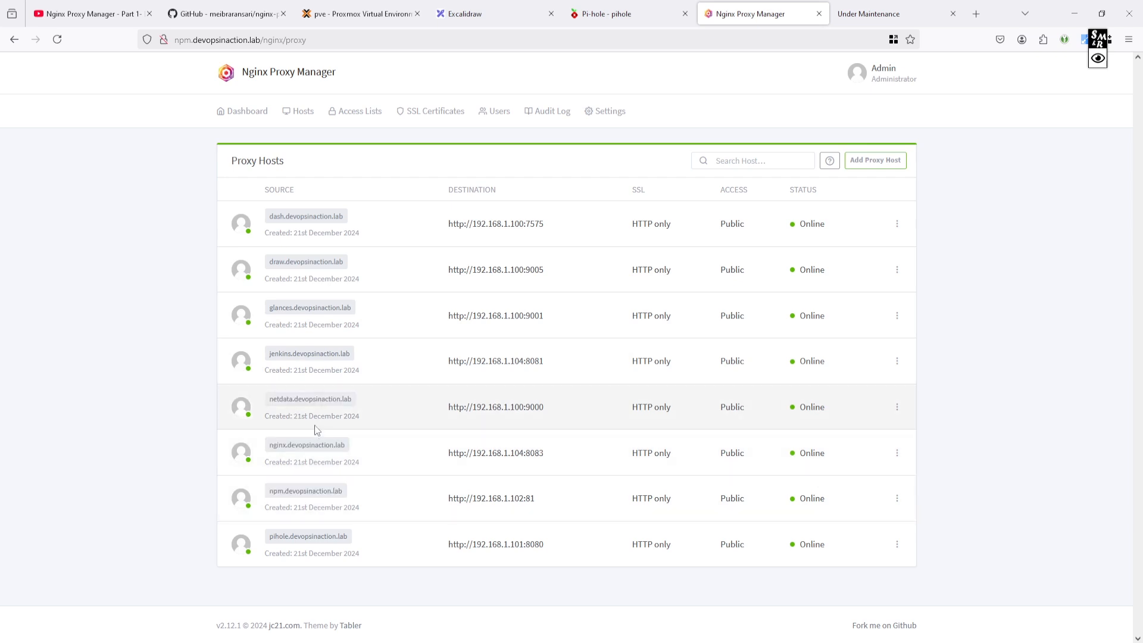
{"action": "left_click", "coordinate": [892, 3]}
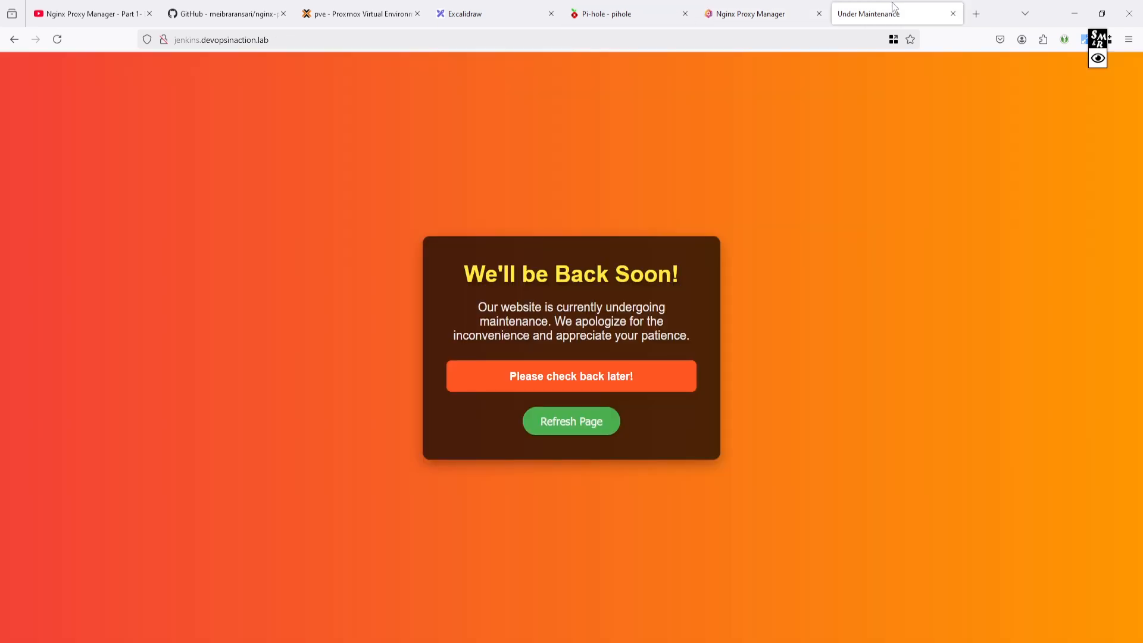
{"action": "left_click", "coordinate": [759, 5]}
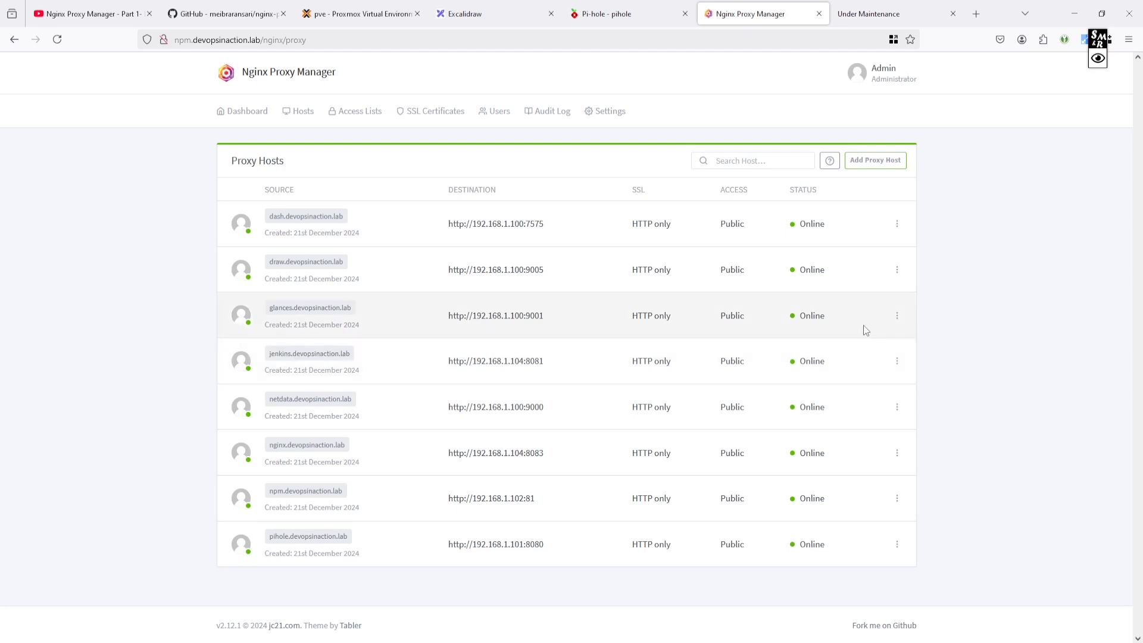
{"action": "left_click", "coordinate": [897, 362]}
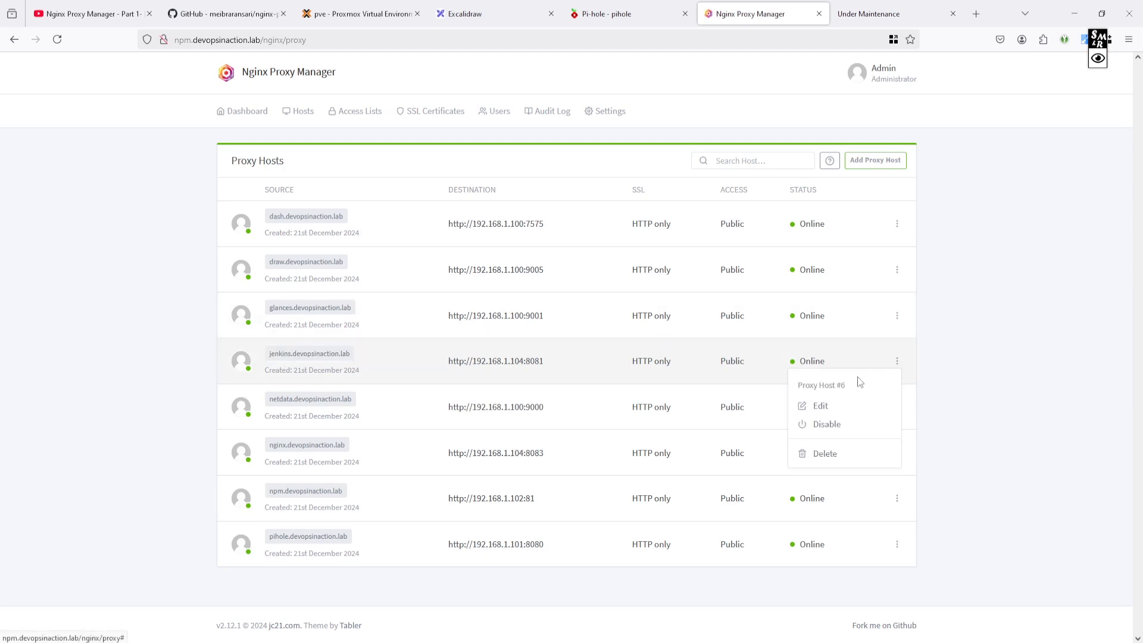
{"action": "left_click", "coordinate": [830, 407]}
{"action": "left_click", "coordinate": [557, 227]}
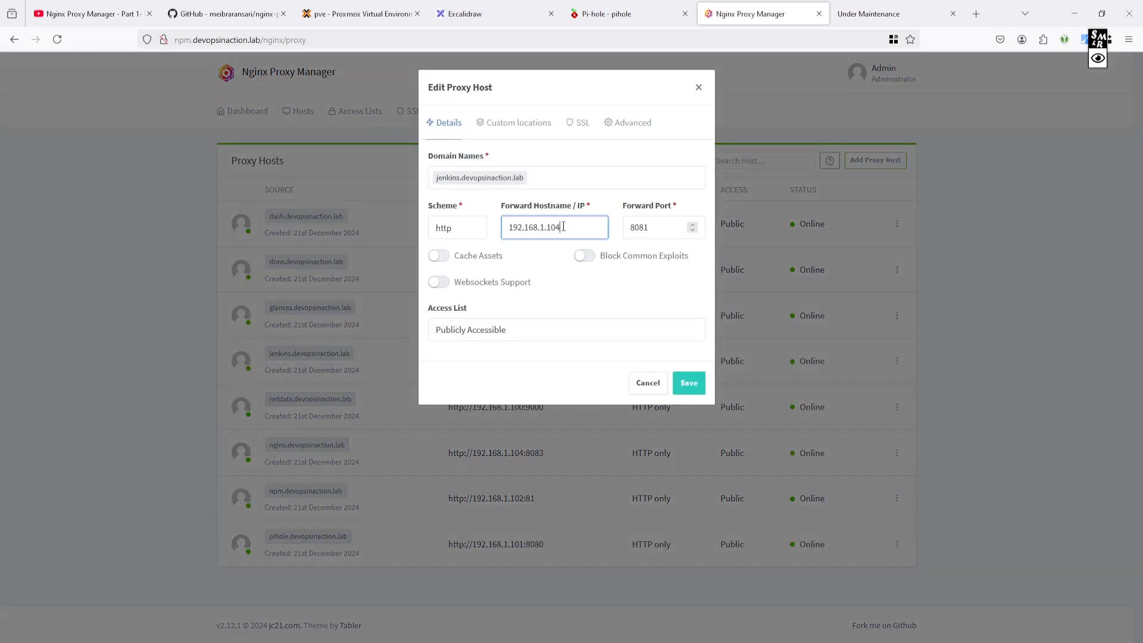
{"action": "type", "text": "0"}
{"action": "left_click", "coordinate": [686, 384]}
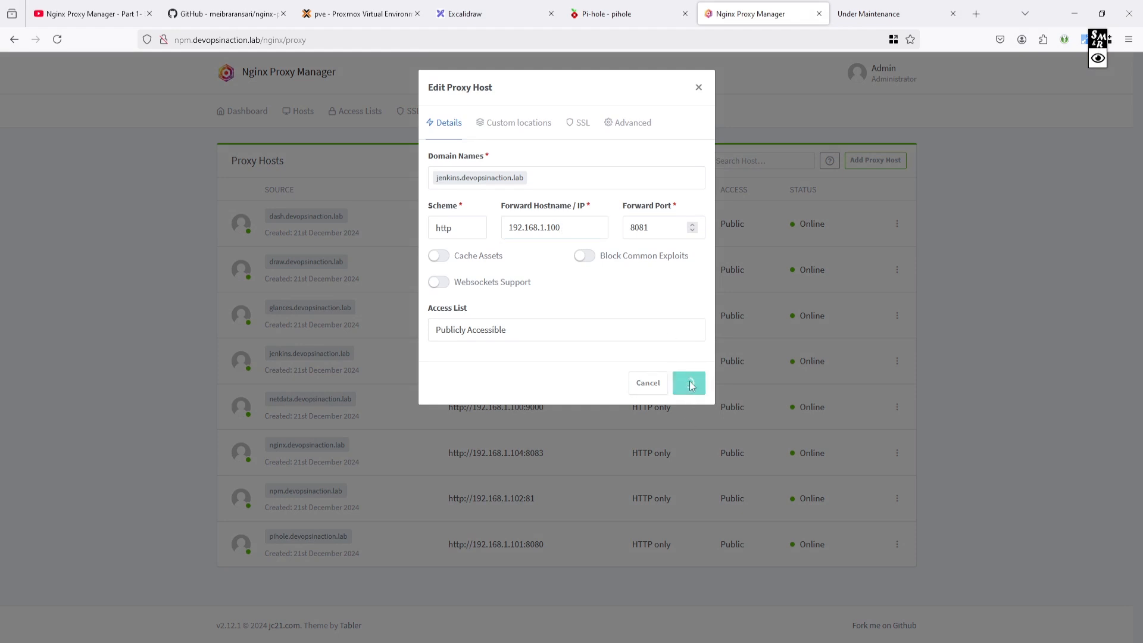
- Refresh jenkins.devopsinaction.lab with the page's own refresh control, and go to the use-case agenda in Excalidraw
{"action": "left_click", "coordinate": [903, 4]}
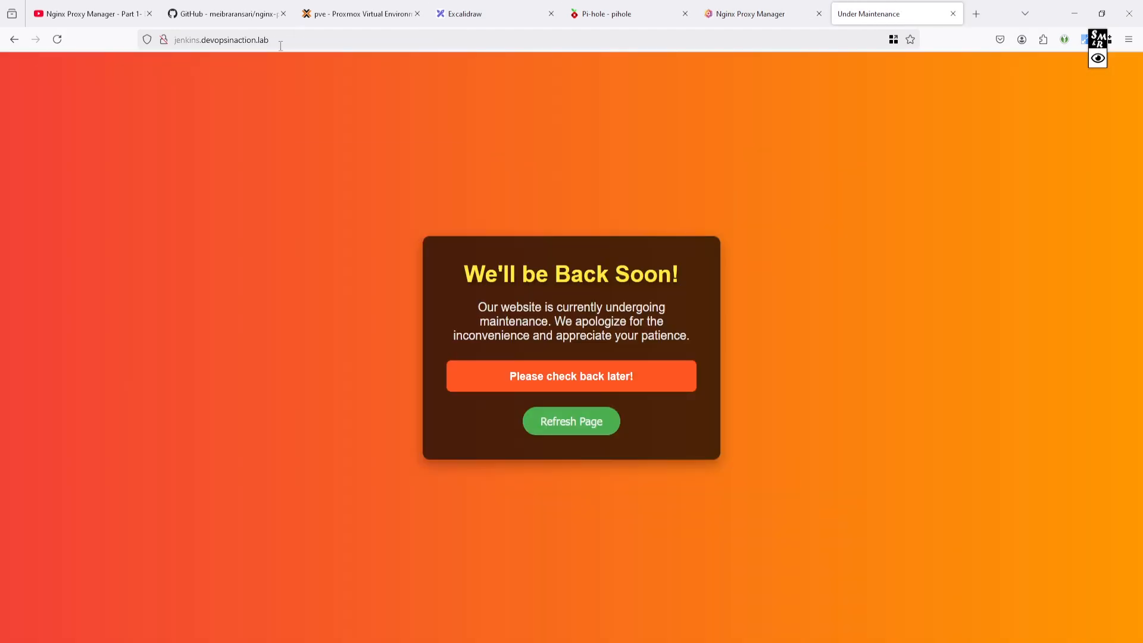
{"action": "left_click", "coordinate": [576, 426]}
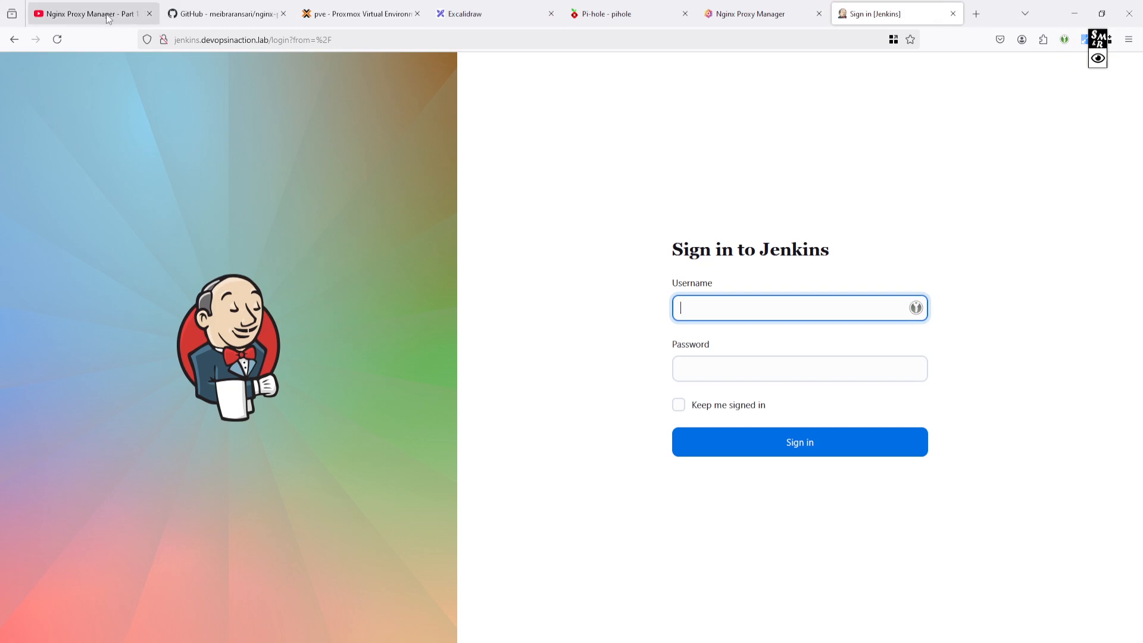
{"action": "left_click", "coordinate": [365, 18]}
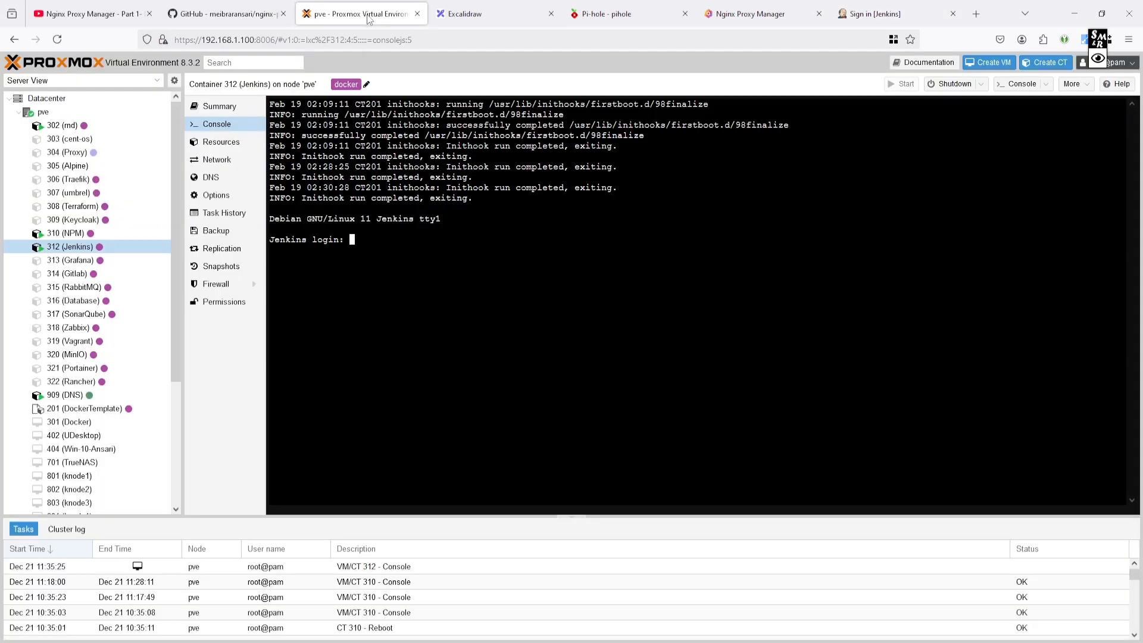
{"action": "left_click", "coordinate": [208, 9]}
{"action": "left_click", "coordinate": [477, 13]}
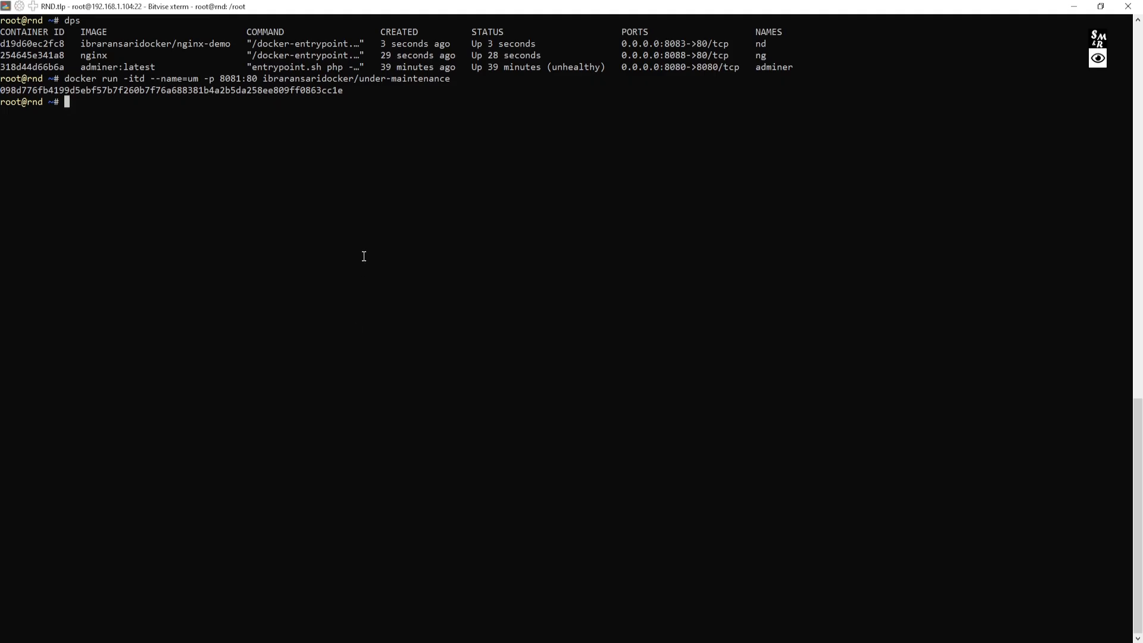
- Start a detached container named cs from the coming-soon image with port mapping 8082:80, and review its name, ports and image
{"action": "right_click", "coordinate": [364, 256]}
{"action": "left_click_drag", "start_coordinate": [424, 102], "coordinate": [263, 102]}
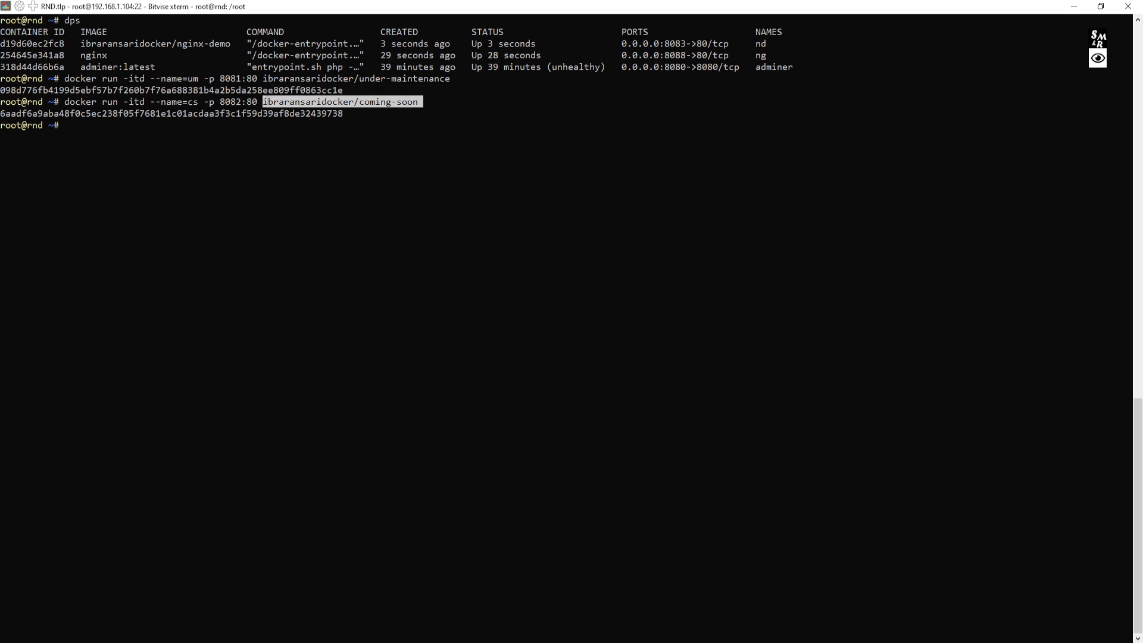
{"action": "left_click", "coordinate": [112, 131]}
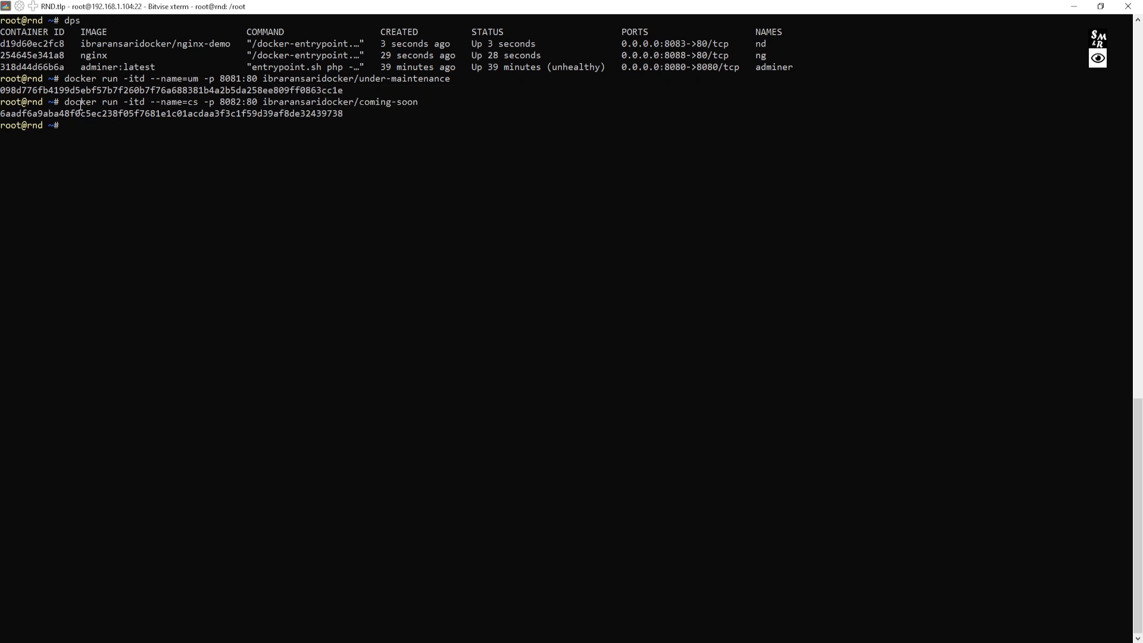
{"action": "double_click", "coordinate": [193, 102]}
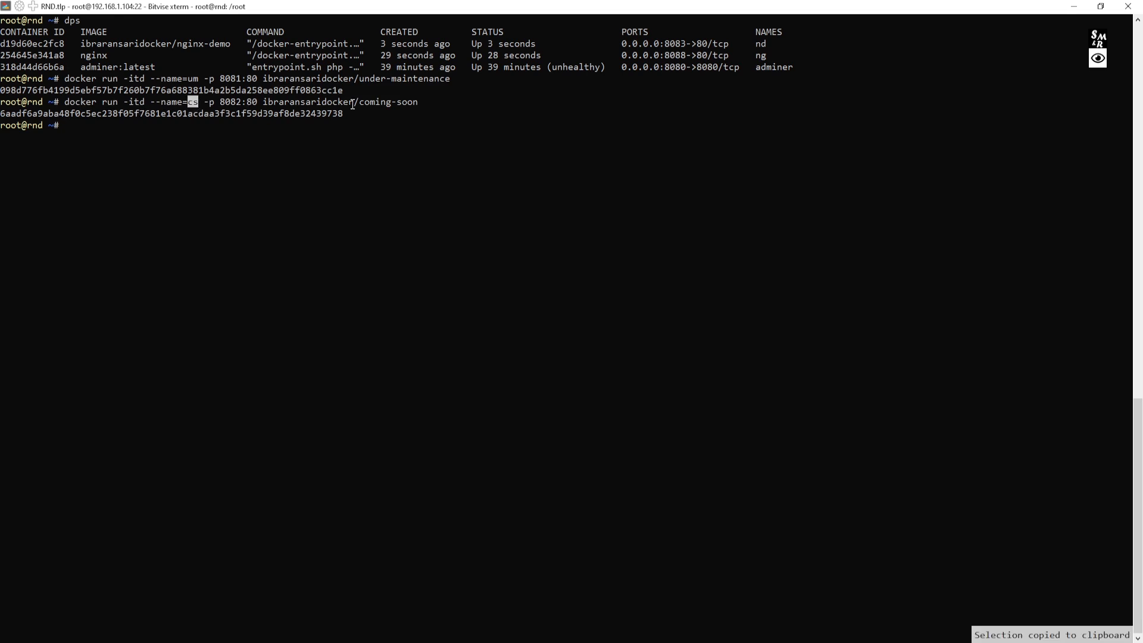
{"action": "left_click", "coordinate": [232, 101]}
{"action": "double_click", "coordinate": [232, 102]}
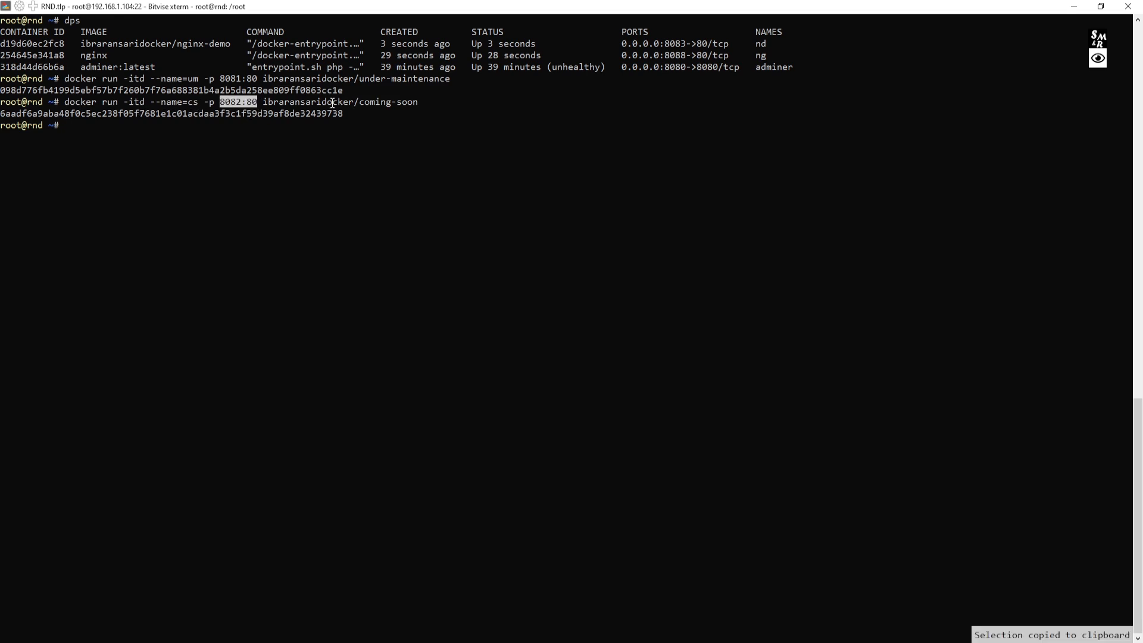
{"action": "left_click_drag", "start_coordinate": [423, 102], "coordinate": [264, 104]}
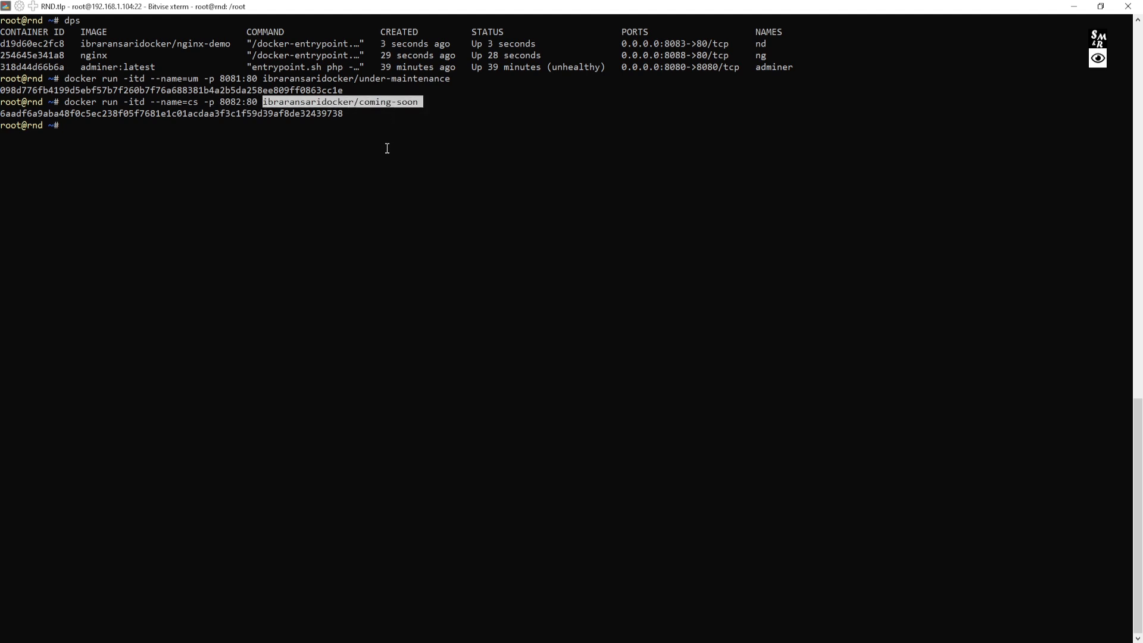
{"action": "left_click", "coordinate": [1073, 8]}
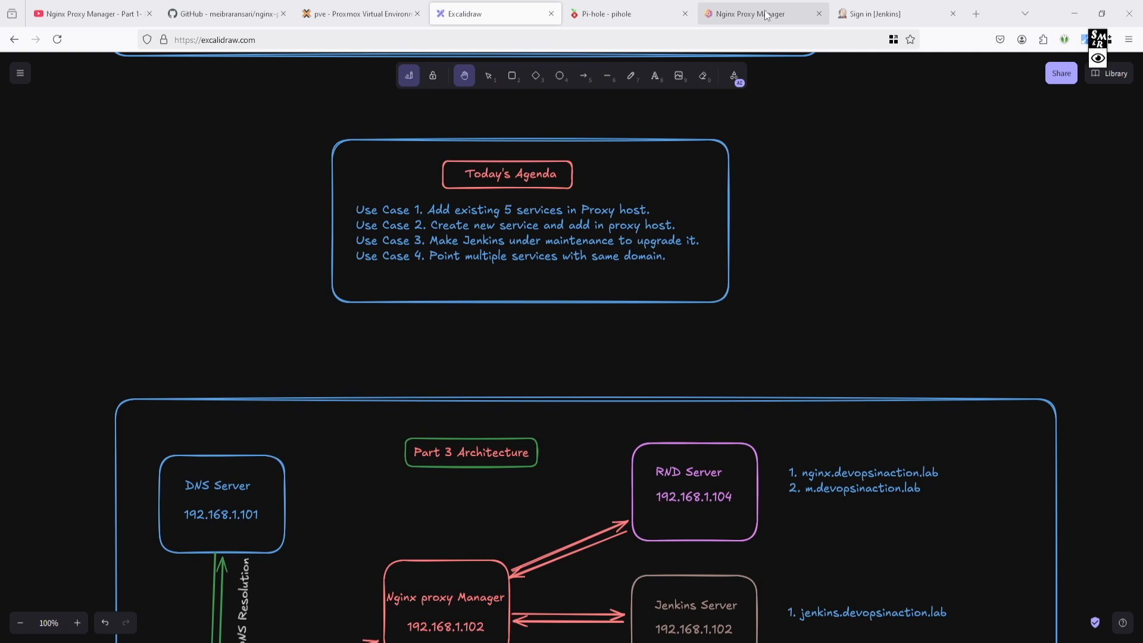
- Find the m.devopsinaction.lab entry in Pi-hole's local DNS records and check its IP address
{"action": "left_click", "coordinate": [705, 18]}
{"action": "left_click", "coordinate": [645, 10]}
{"action": "scroll", "coordinate": [538, 394], "scroll_direction": "down", "scroll_amount": 5}
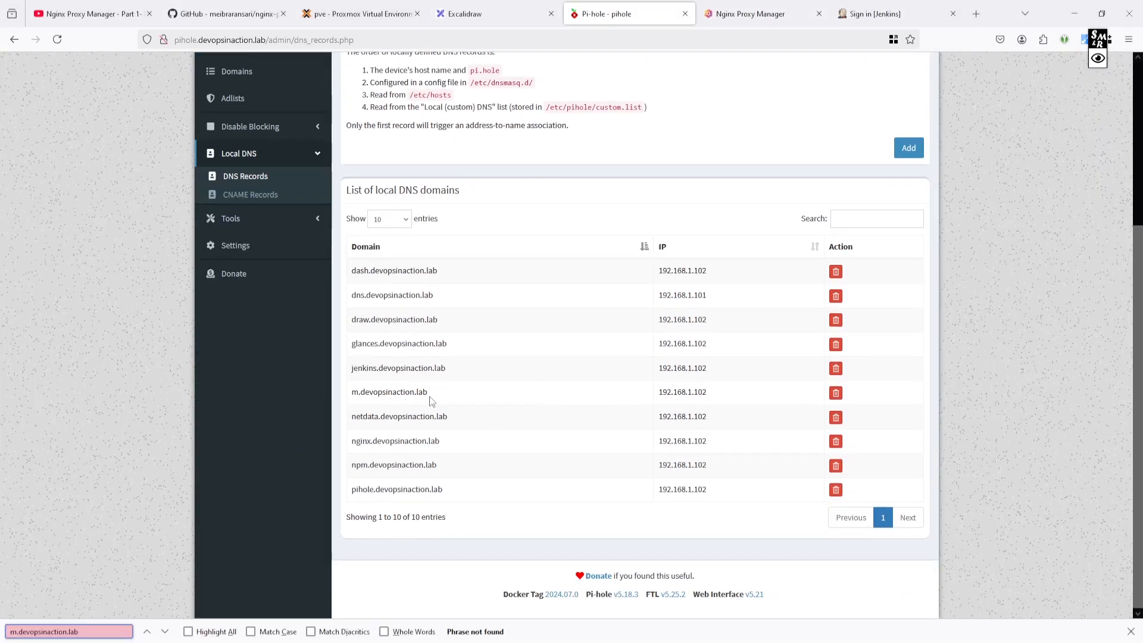
{"action": "key", "text": "Return"}
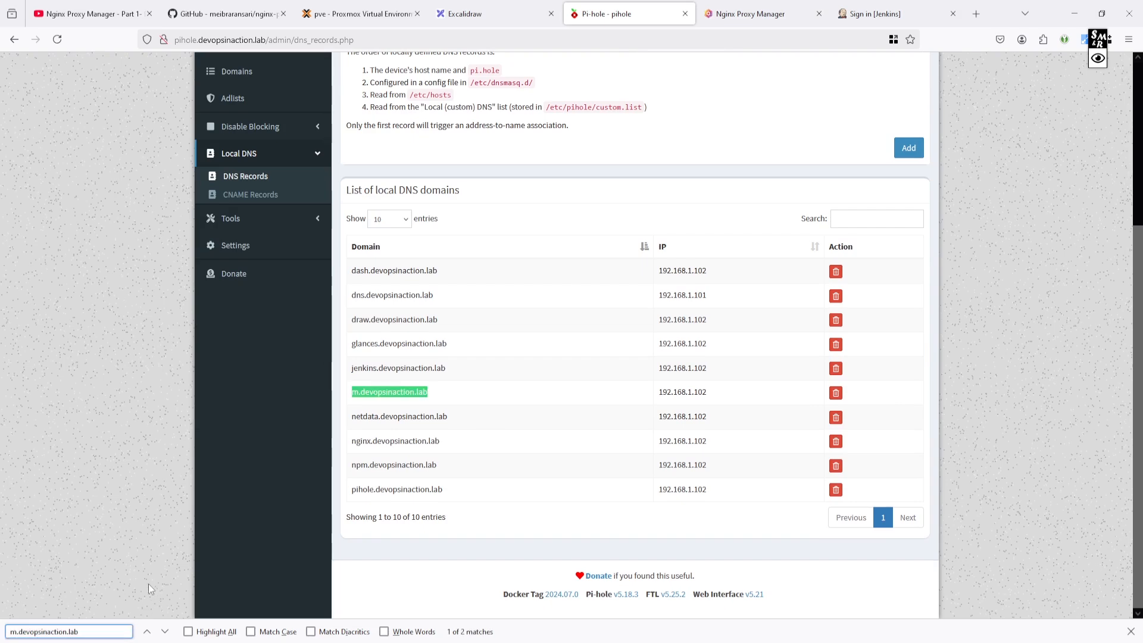
{"action": "key", "text": "ctrl+a"}
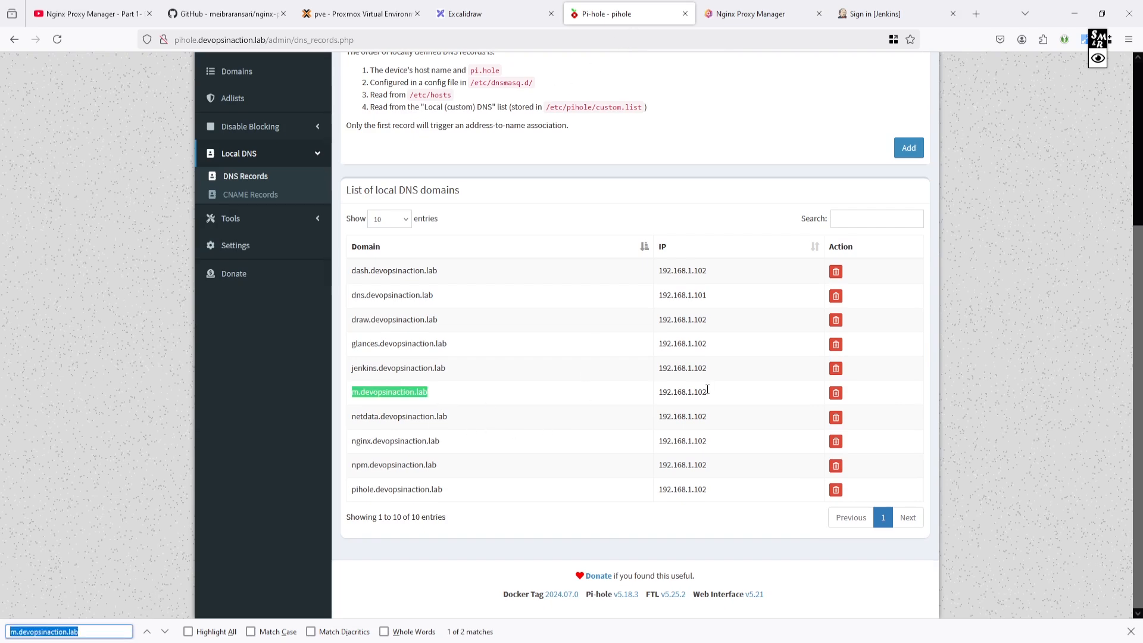
- In Nginx Proxy Manager, start a new proxy host for m.devopsinaction.lab with forward IP 192.168.1.104
{"action": "left_click", "coordinate": [742, 6]}
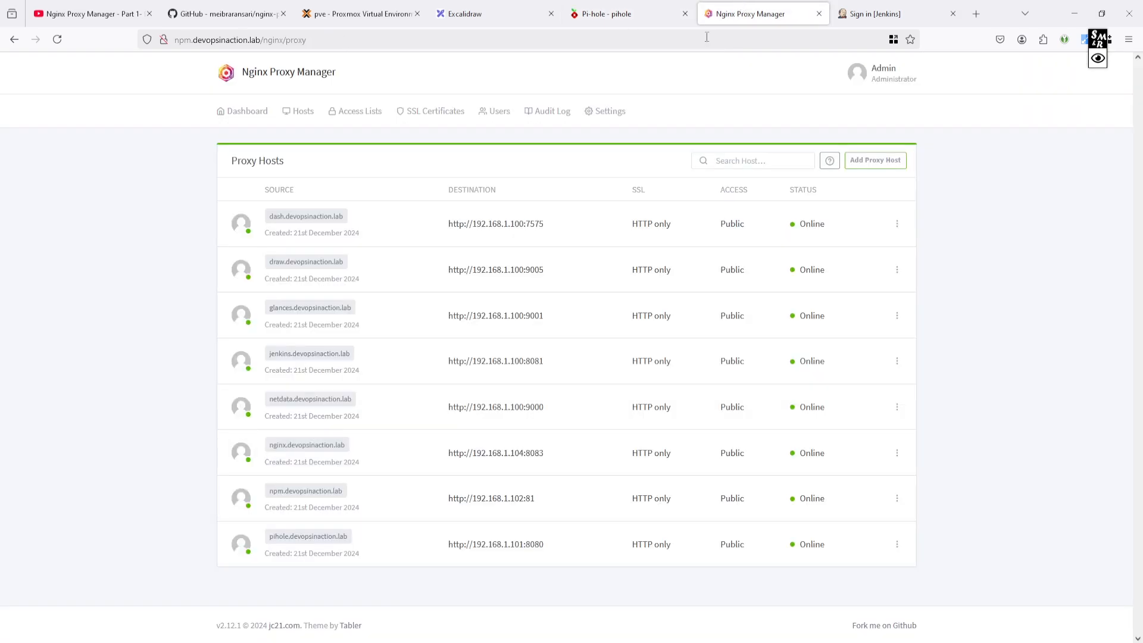
{"action": "left_click", "coordinate": [875, 160]}
{"action": "key", "text": "ctrl+v"}
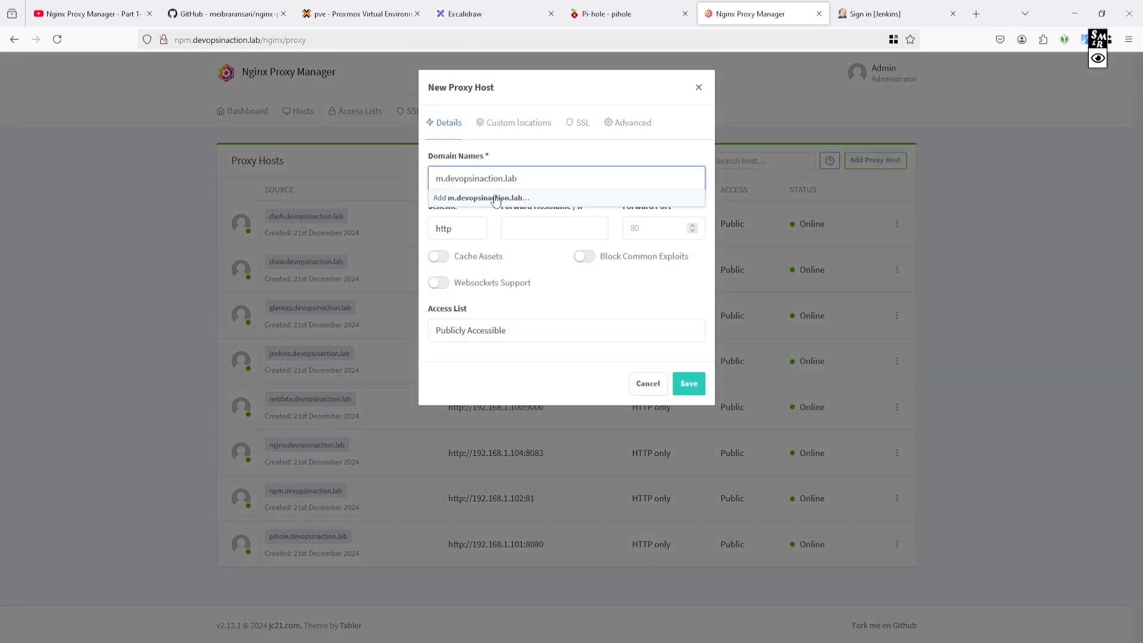
{"action": "key", "text": "Return"}
{"action": "left_click", "coordinate": [554, 227]}
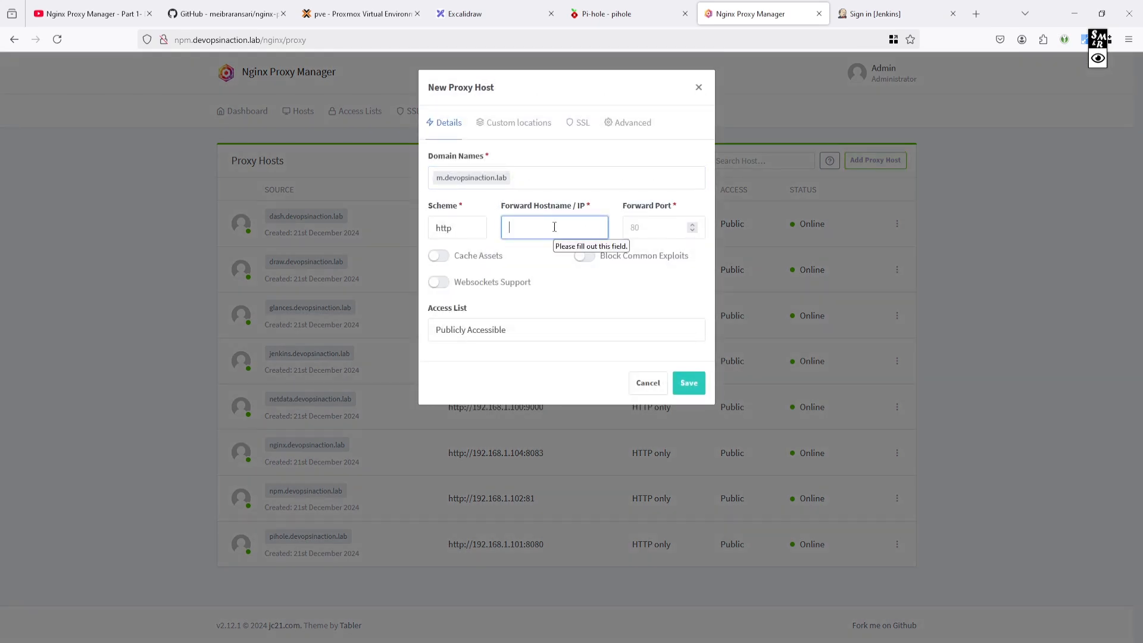
{"action": "type", "text": "192.168.1.104"}
- List the running containers with dps to check the coming-soon port, set the new proxy host's forward port to 8082, and save it
{"action": "key", "text": "alt+Tab"}
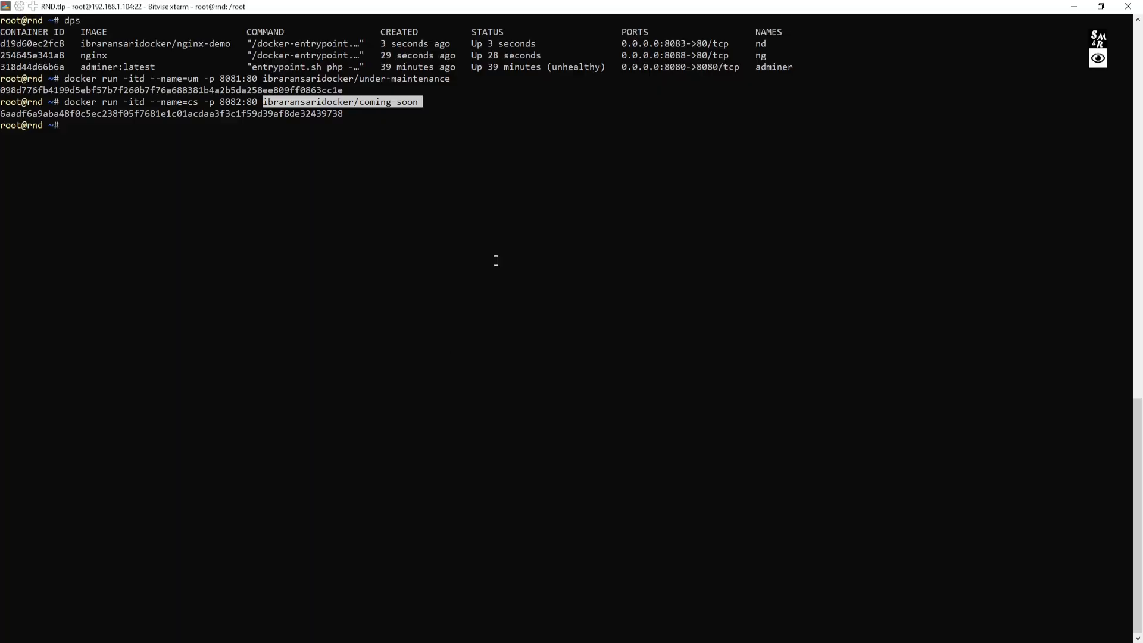
{"action": "type", "text": "dps"}
{"action": "key", "text": "Return"}
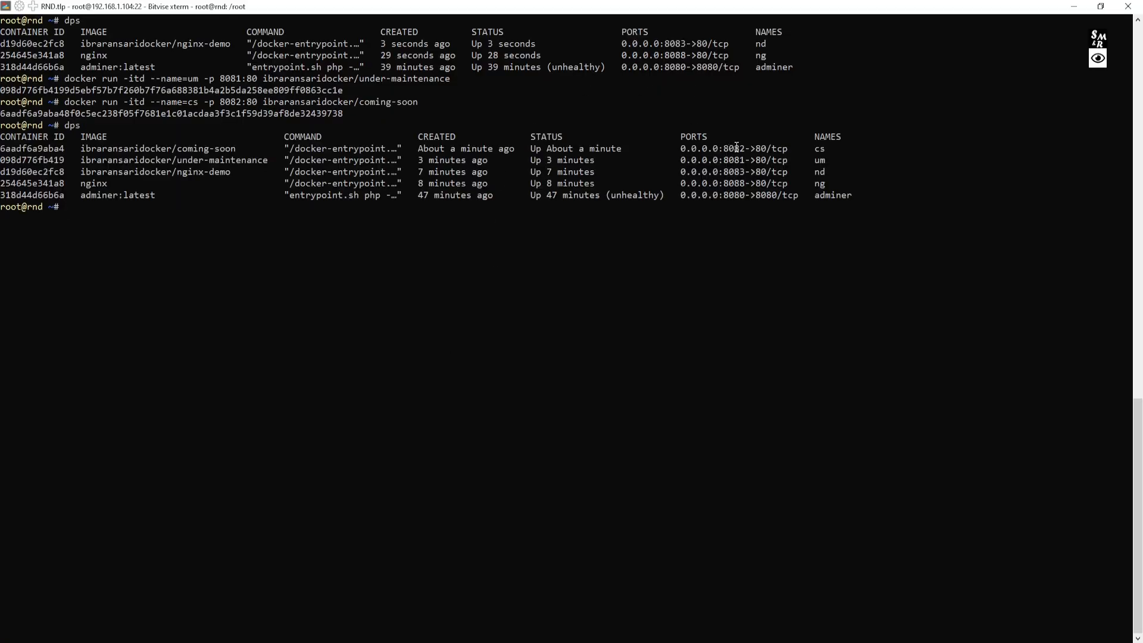
{"action": "double_click", "coordinate": [232, 100]}
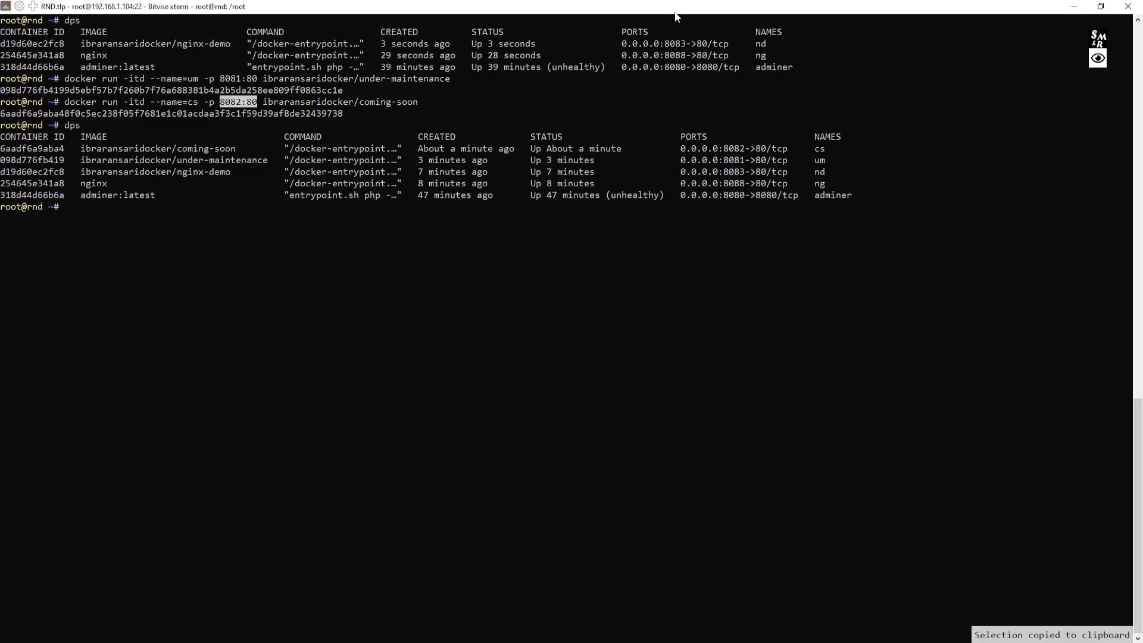
{"action": "left_click", "coordinate": [1066, 9]}
{"action": "left_click", "coordinate": [637, 230]}
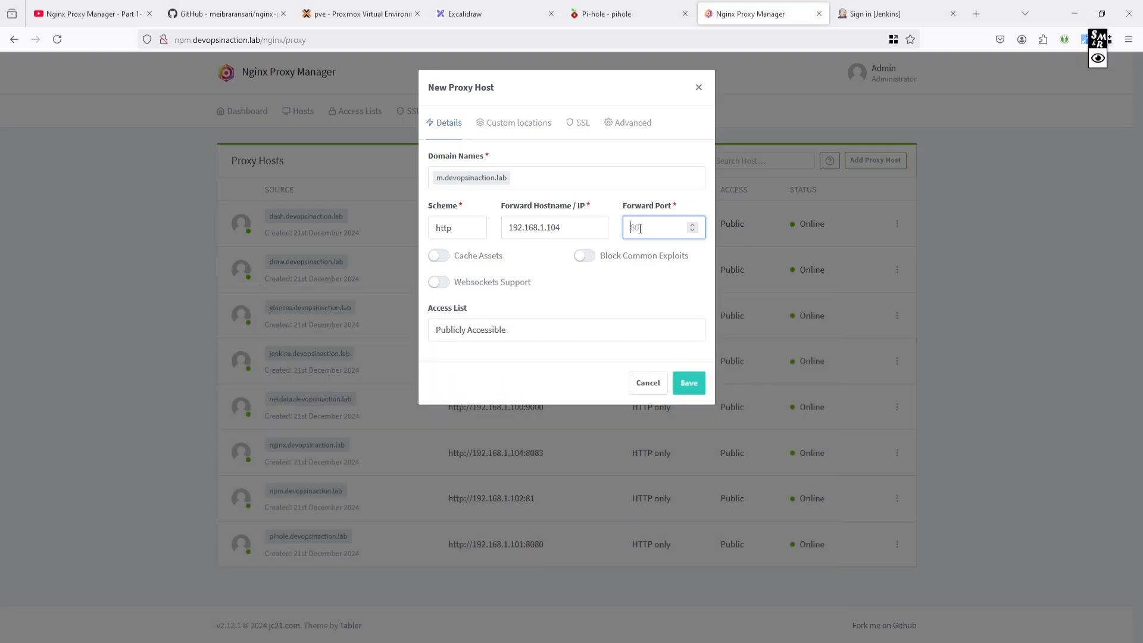
{"action": "type", "text": "8082"}
{"action": "left_click", "coordinate": [689, 384]}
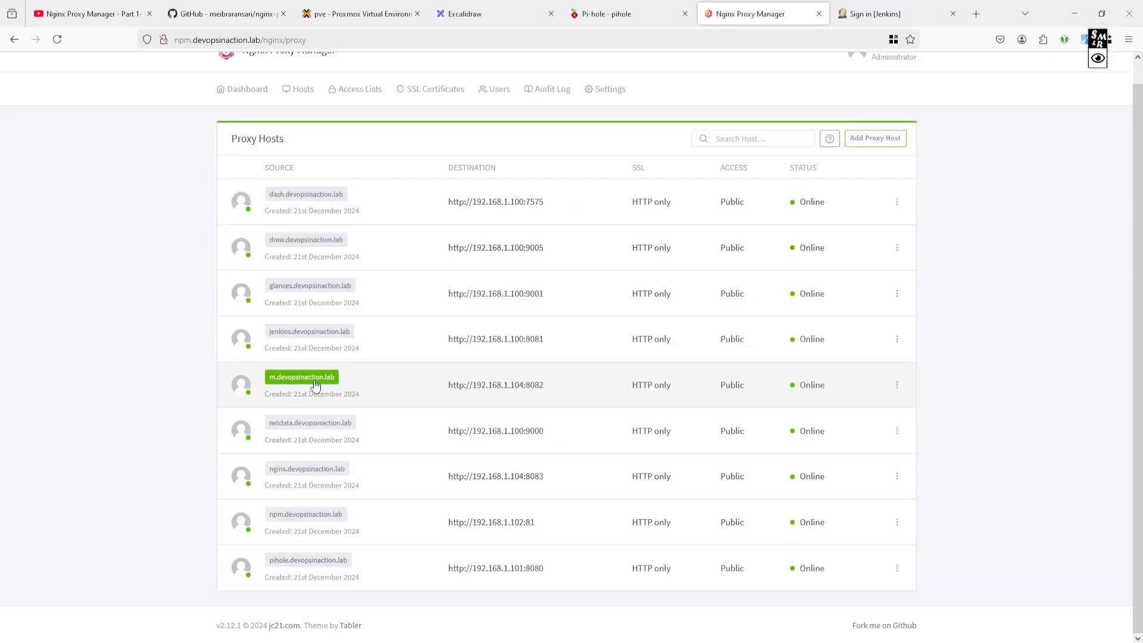
- Open m.devopsinaction.lab from the proxy host list and reload the page
{"action": "left_click", "coordinate": [316, 376]}
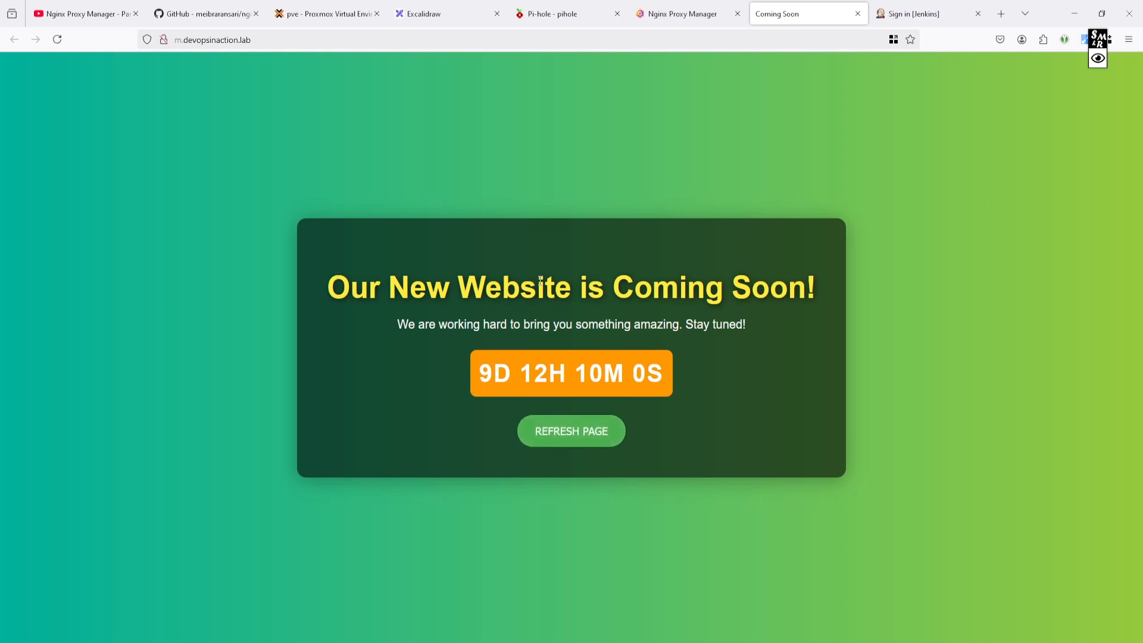
{"action": "left_click", "coordinate": [56, 41]}
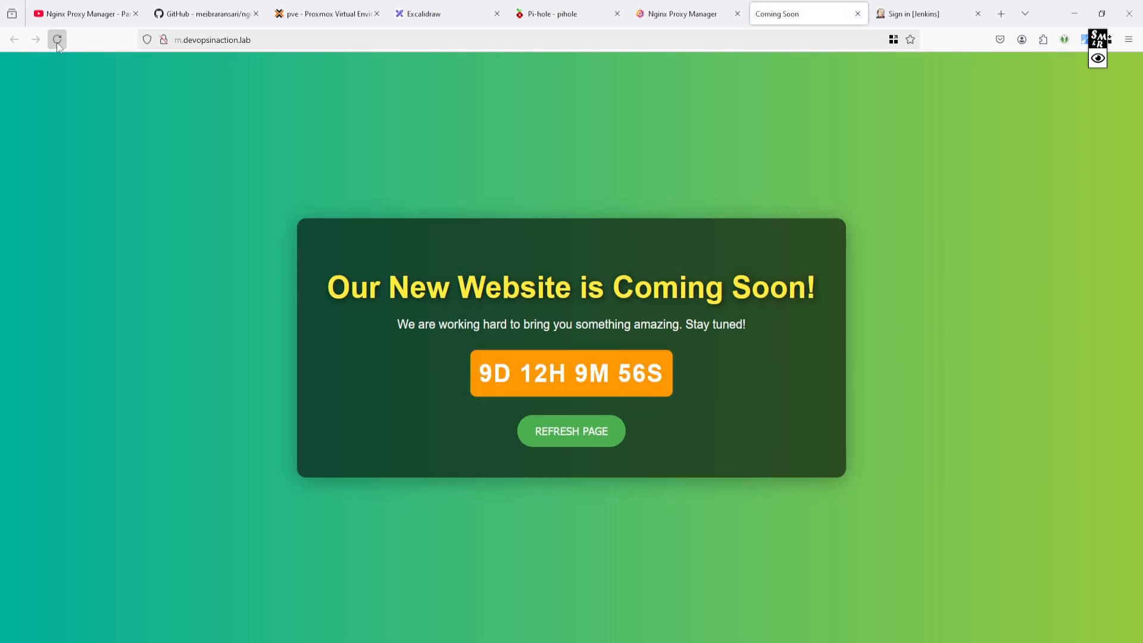
{"action": "left_click", "coordinate": [57, 41]}
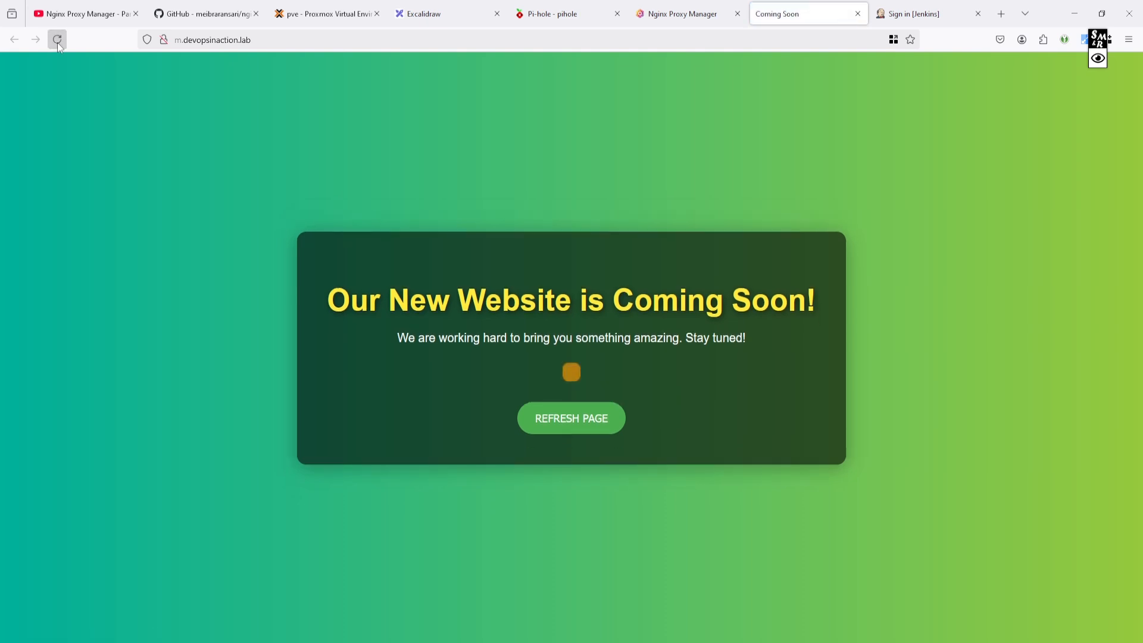
{"action": "left_click", "coordinate": [271, 41]}
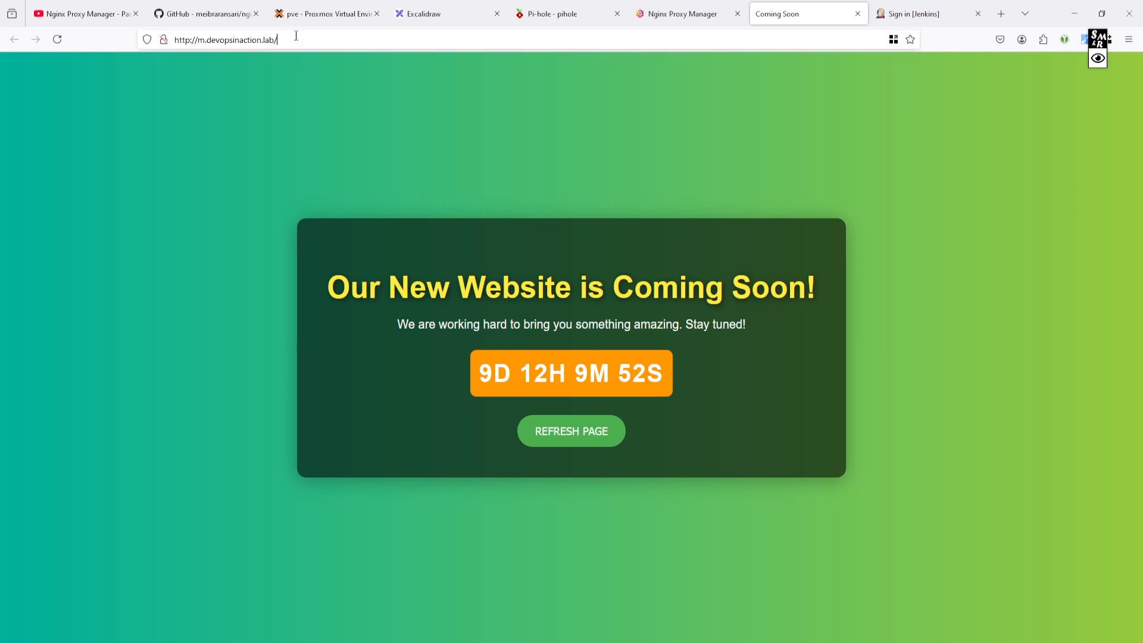
{"action": "left_click", "coordinate": [46, 210]}
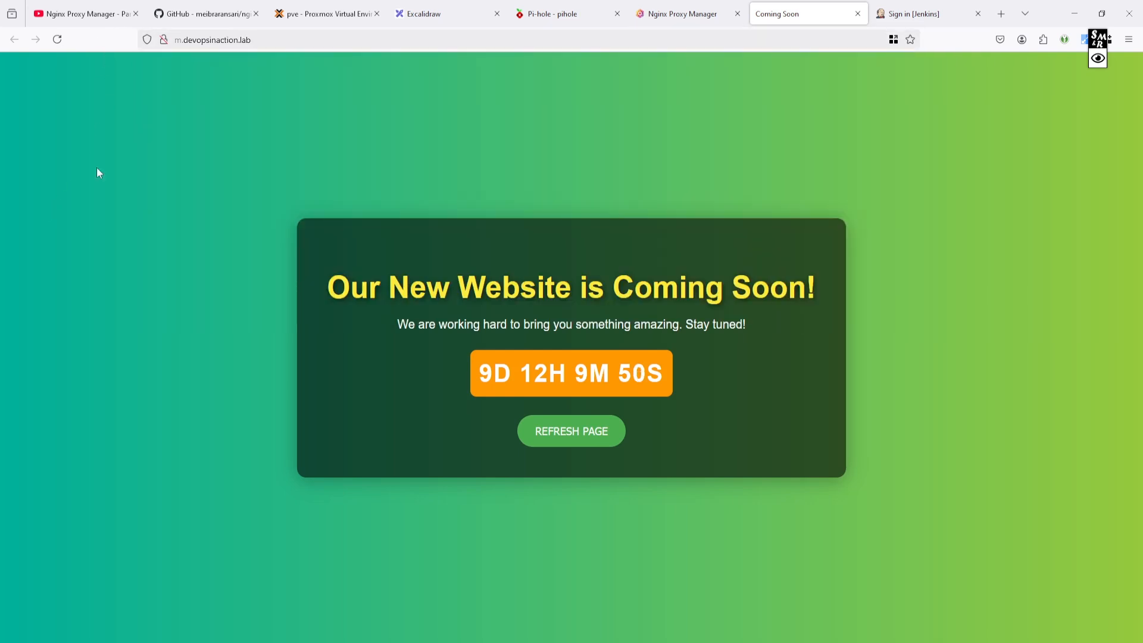
{"action": "left_click", "coordinate": [273, 38]}
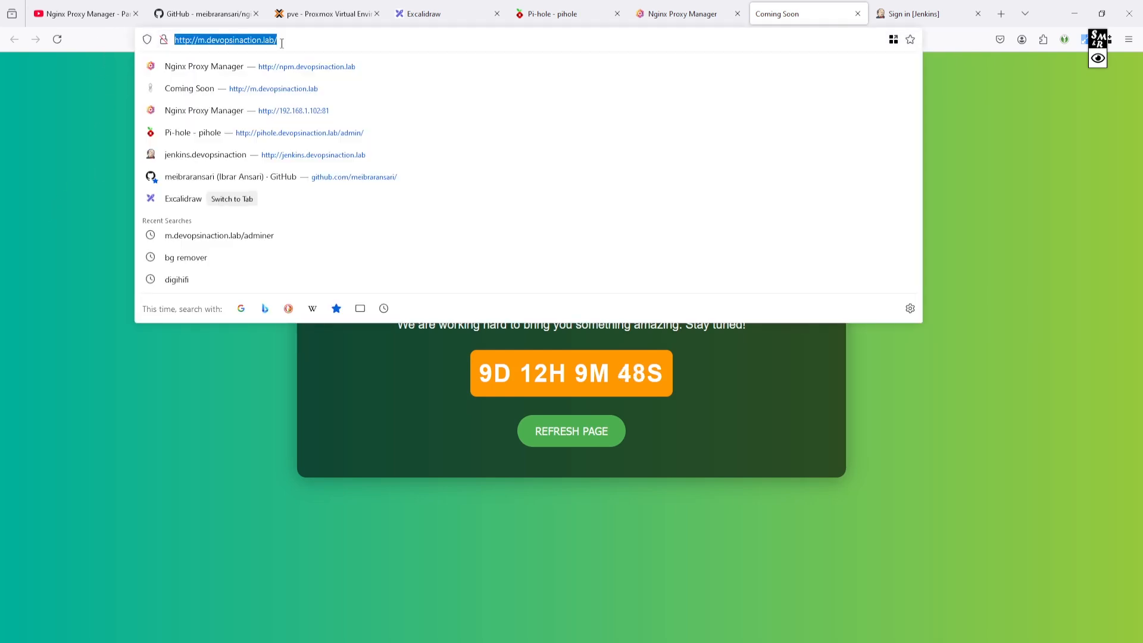
{"action": "left_click", "coordinate": [23, 270]}
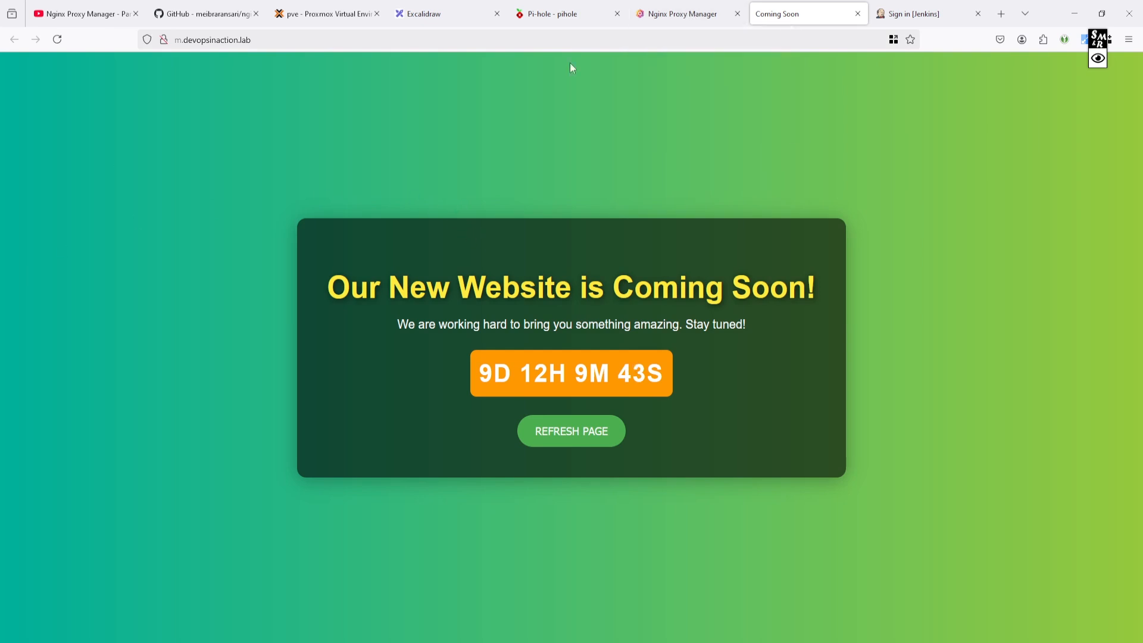
{"action": "left_click", "coordinate": [284, 40]}
{"action": "left_click_drag", "start_coordinate": [327, 40], "coordinate": [83, 40]}
{"action": "left_click", "coordinate": [87, 272]}
{"action": "key", "text": "ctrl+l"}
{"action": "left_click", "coordinate": [43, 238]}
{"action": "key", "text": "ctrl+l"}
{"action": "left_click", "coordinate": [89, 234]}
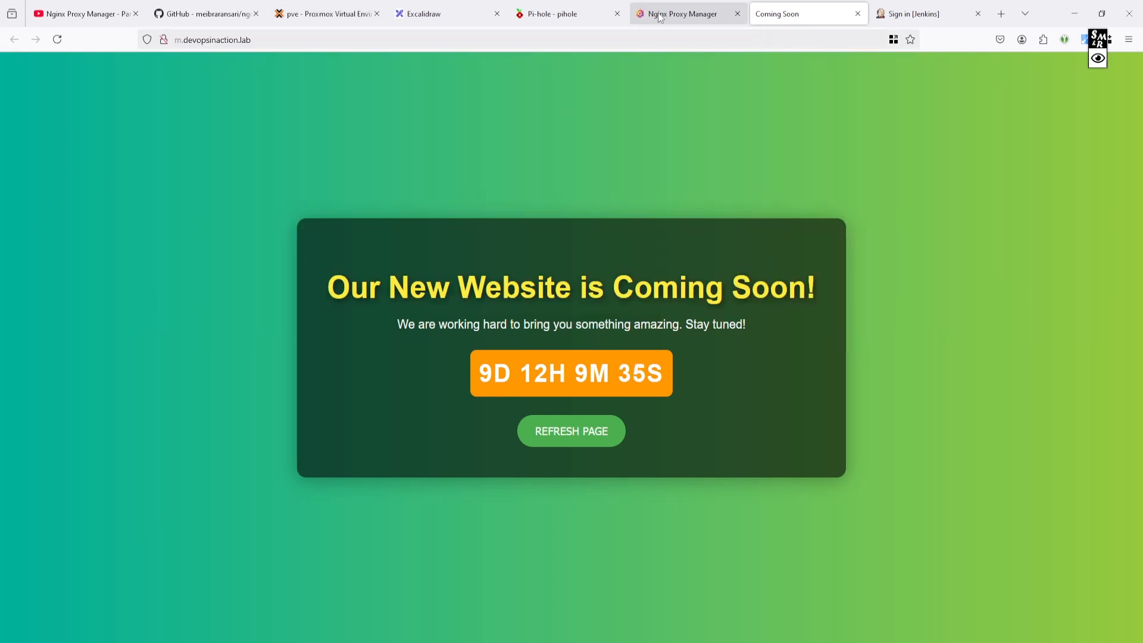
- Edit the m.devopsinaction.lab proxy host in Nginx Proxy Manager and add a custom location with its path beginning with /
{"action": "left_click", "coordinate": [684, 14]}
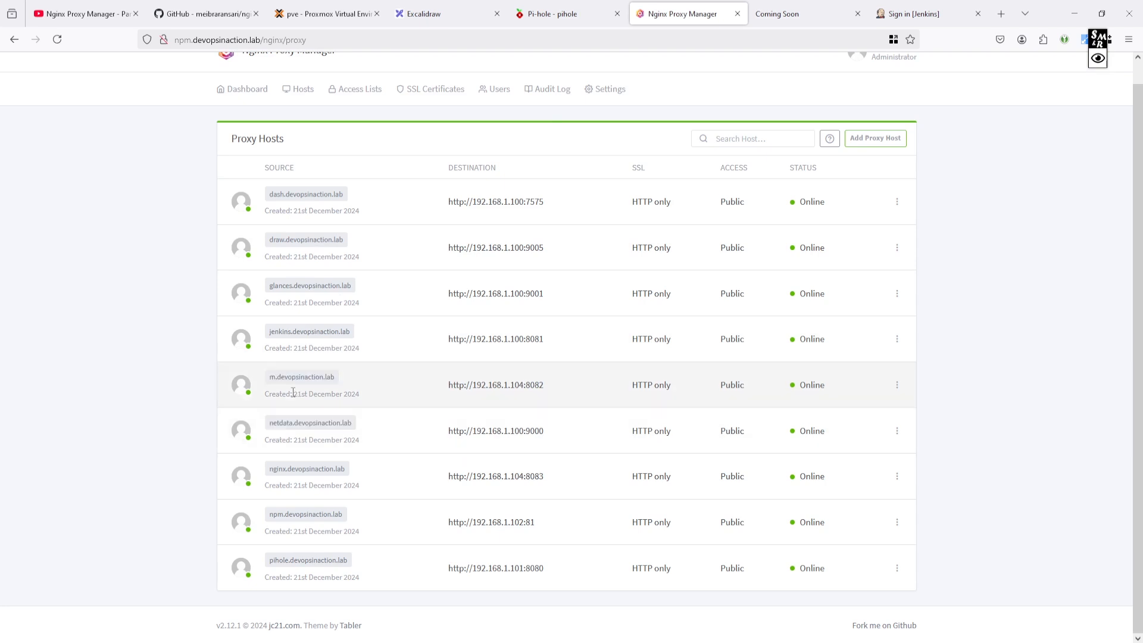
{"action": "left_click", "coordinate": [898, 385]}
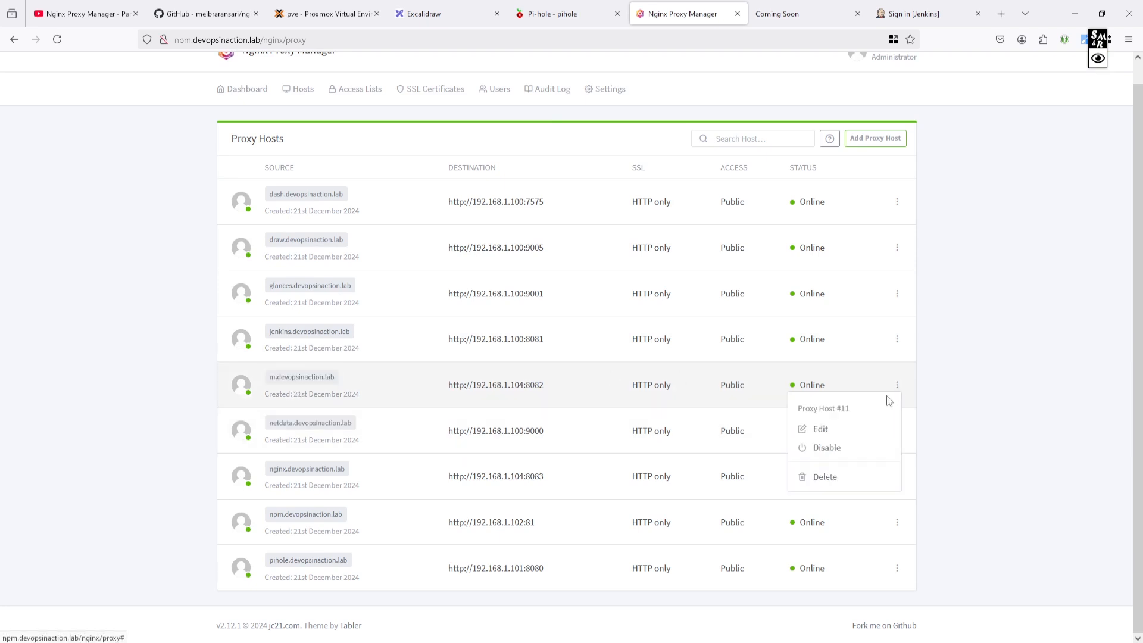
{"action": "left_click", "coordinate": [839, 429]}
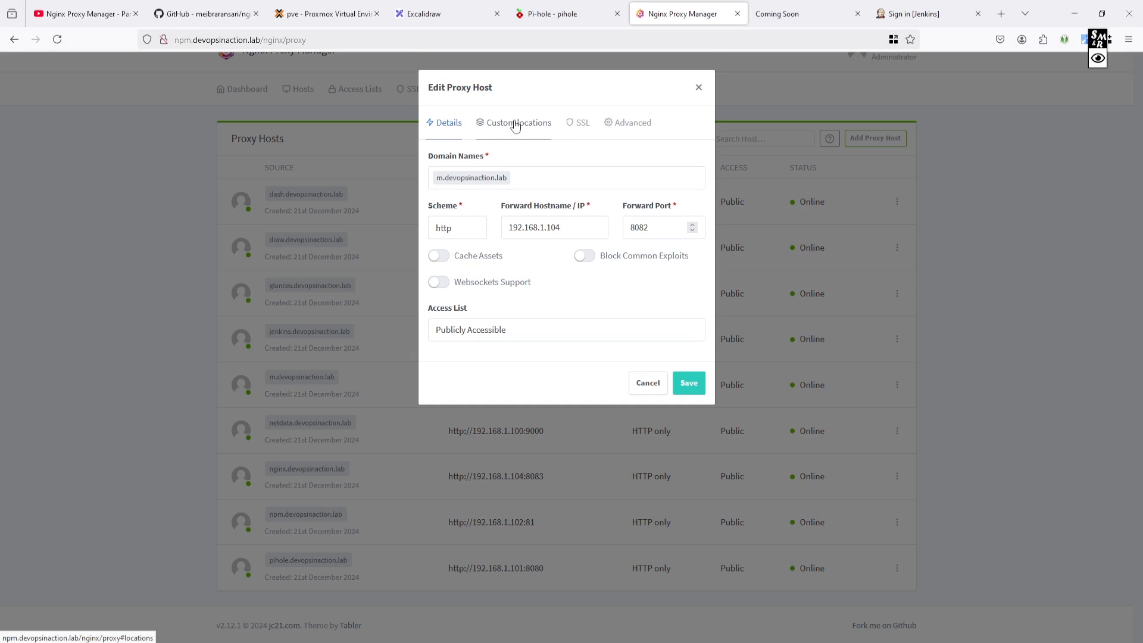
{"action": "left_click", "coordinate": [516, 124]}
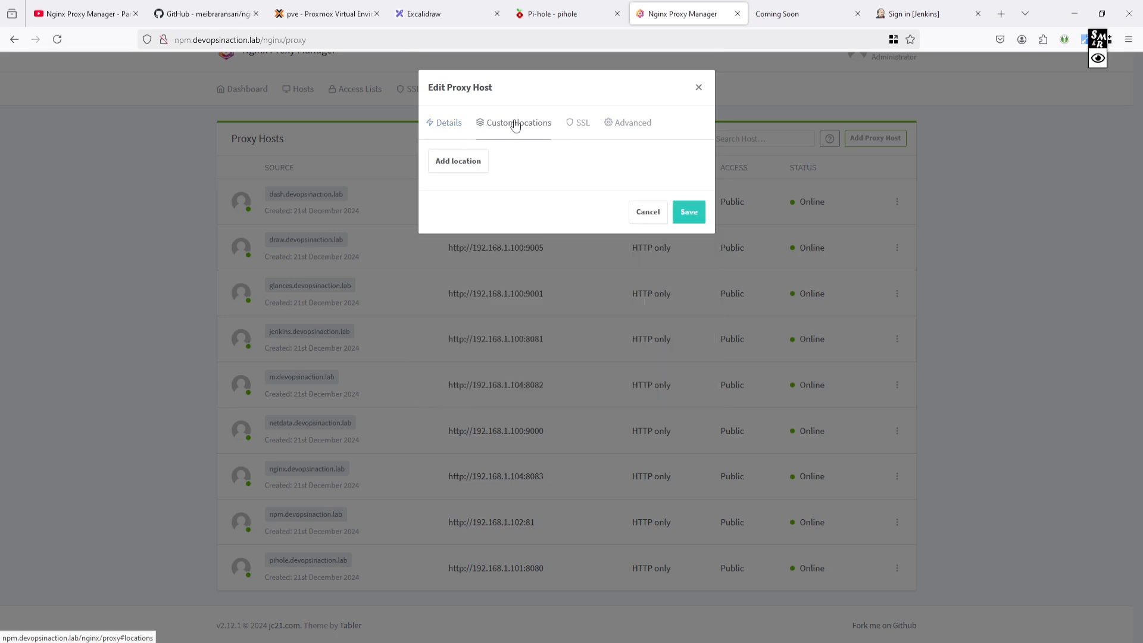
{"action": "left_click", "coordinate": [460, 167]}
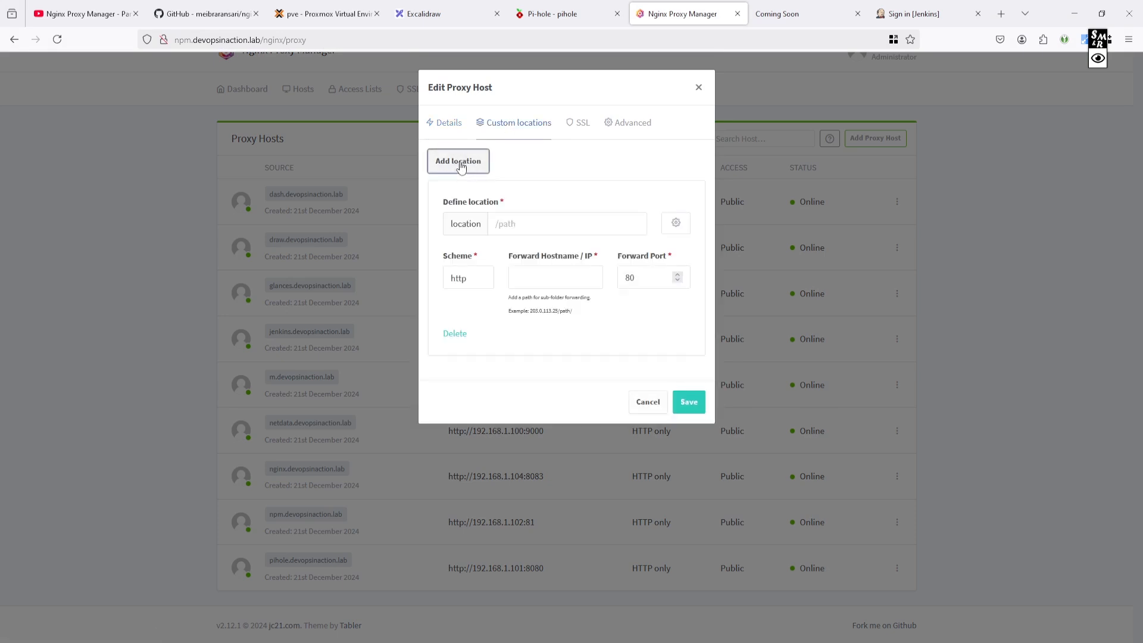
{"action": "left_click", "coordinate": [511, 224]}
{"action": "type", "text": "/"}
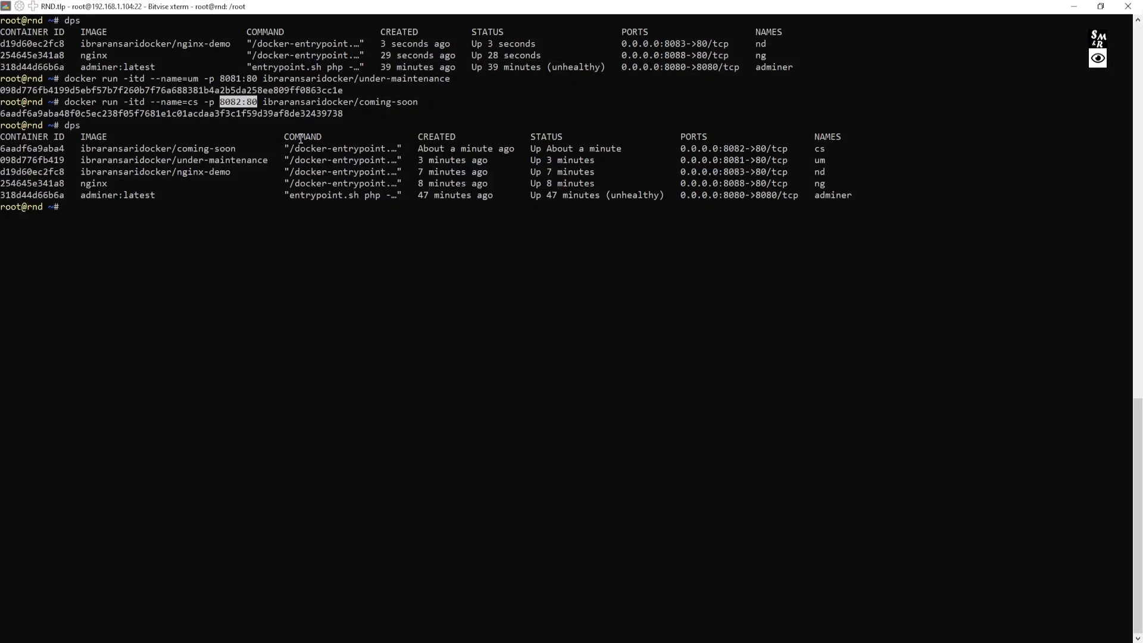
- Clear the terminal, list the containers with dps, copy the adminer container's name, and complete the custom location path as /adminer
{"action": "left_click", "coordinate": [269, 271]}
{"action": "key", "text": "ctrl+l"}
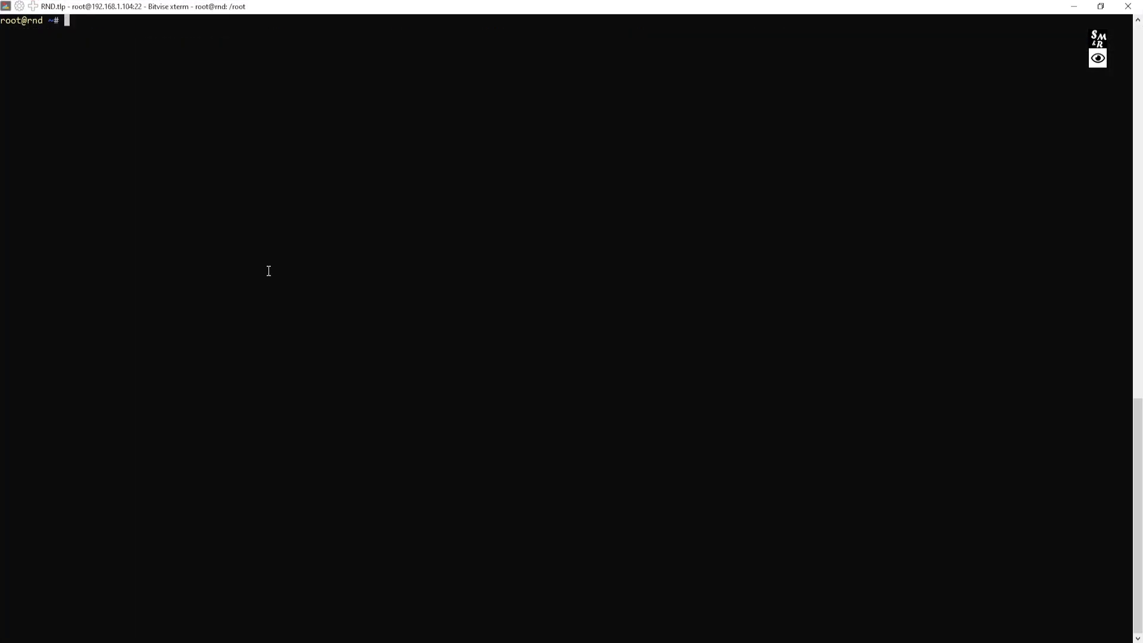
{"action": "type", "text": "dps"}
{"action": "key", "text": "Return"}
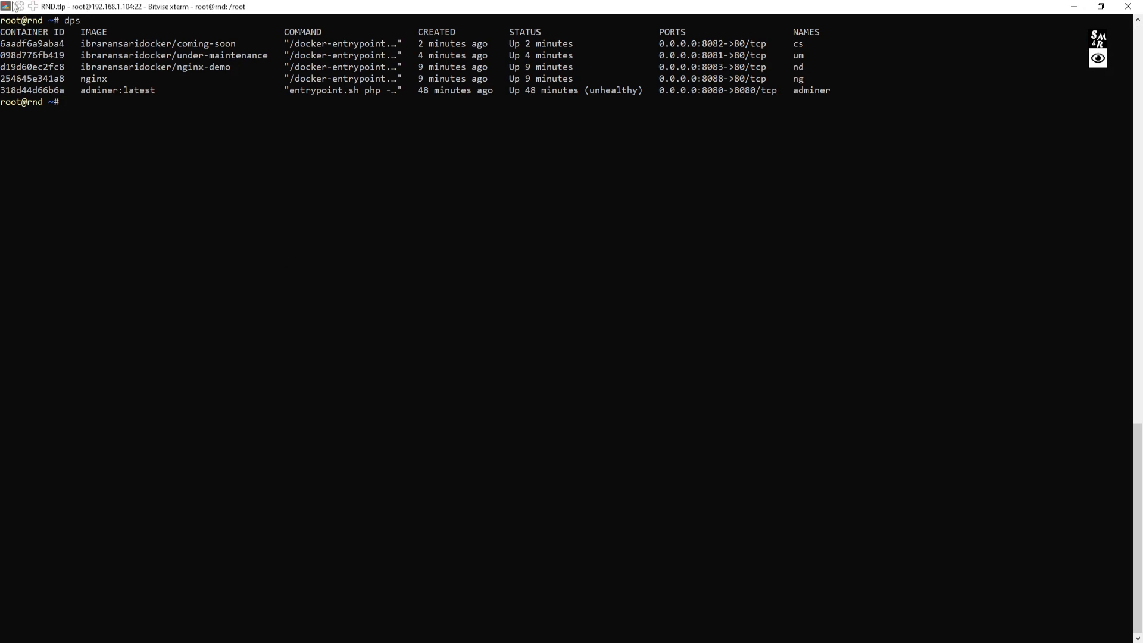
{"action": "double_click", "coordinate": [814, 91]}
{"action": "key", "text": "alt+Tab"}
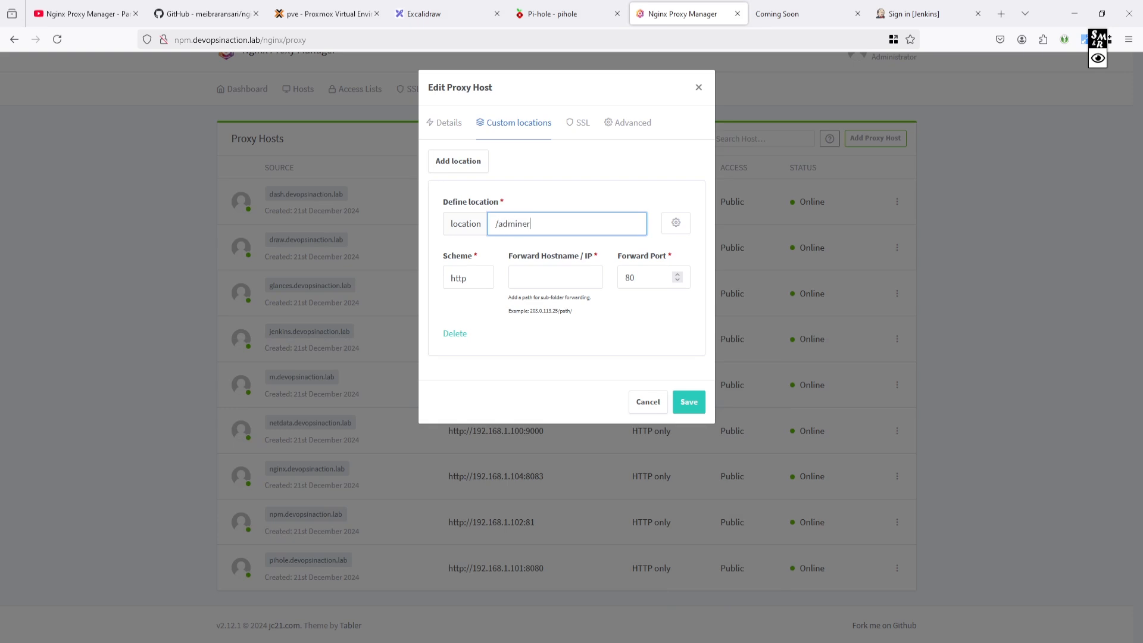
- Forward the /adminer location to 192.168.1.104 on port 8080, checking the port in the container list, and save the proxy host
{"action": "left_click", "coordinate": [541, 282]}
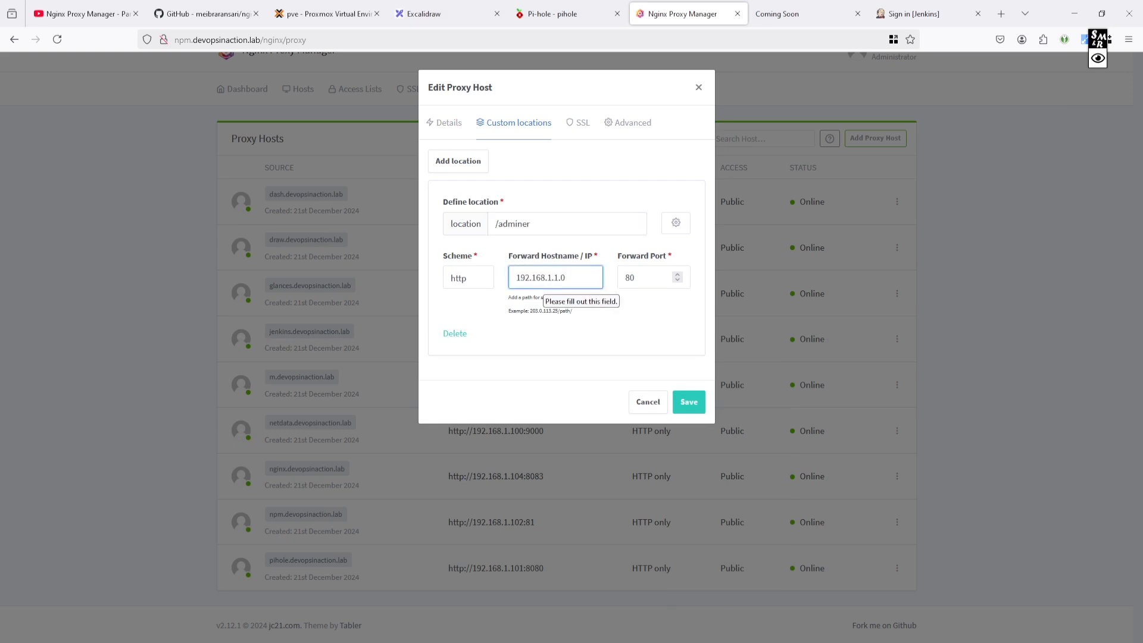
{"action": "key", "text": "alt+Tab"}
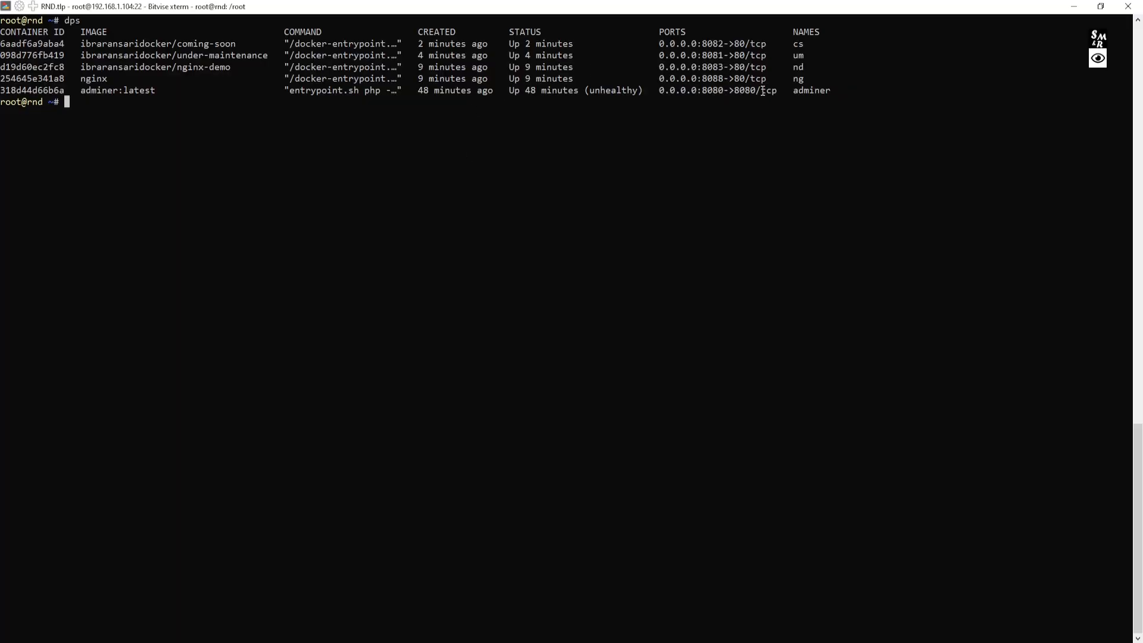
{"action": "left_click", "coordinate": [1074, 7]}
{"action": "key", "text": "Tab"}
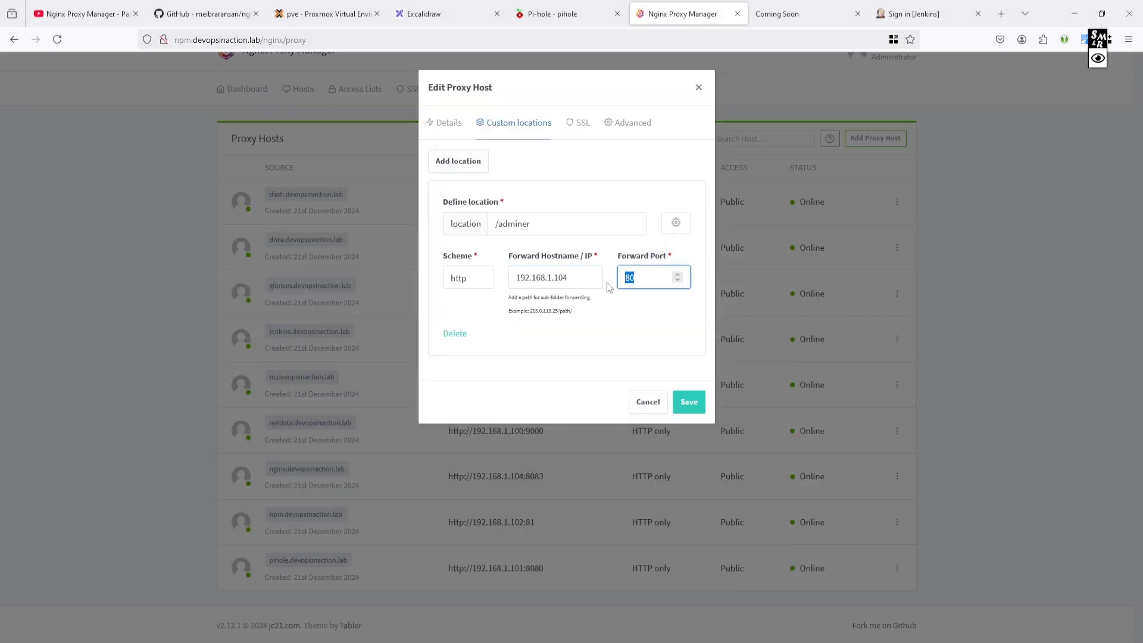
{"action": "type", "text": "8080"}
{"action": "left_click", "coordinate": [689, 402]}
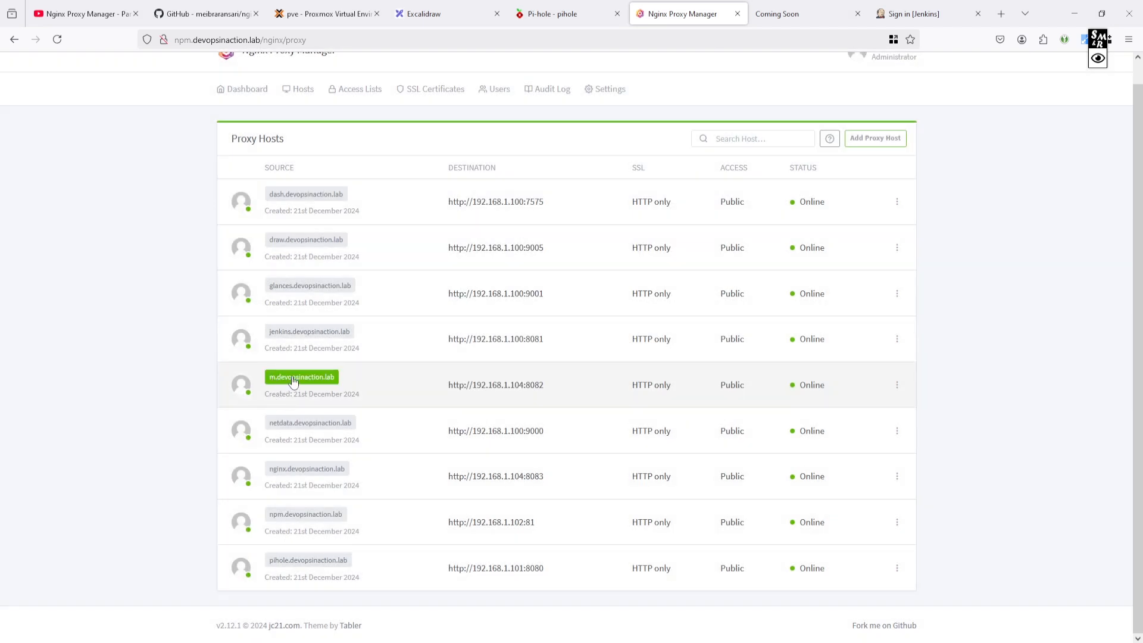
- Reopen the m.devopsinaction.lab custom location, review its /adminer path against the site's page, and save the proxy host again
{"action": "left_click", "coordinate": [897, 385]}
{"action": "left_click", "coordinate": [825, 430]}
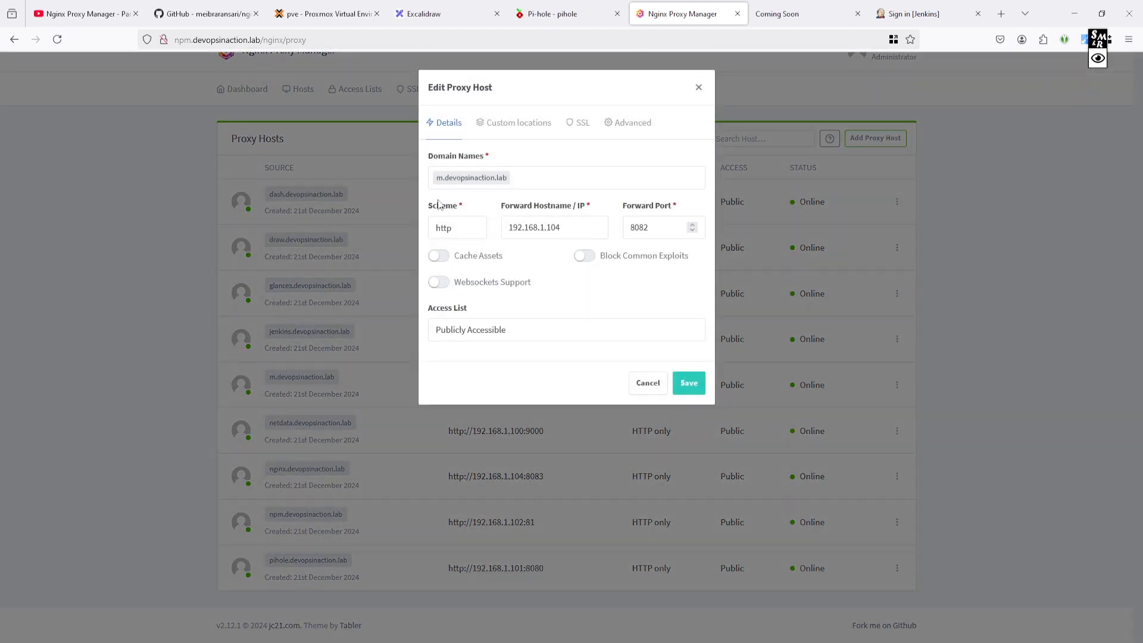
{"action": "left_click", "coordinate": [514, 123]}
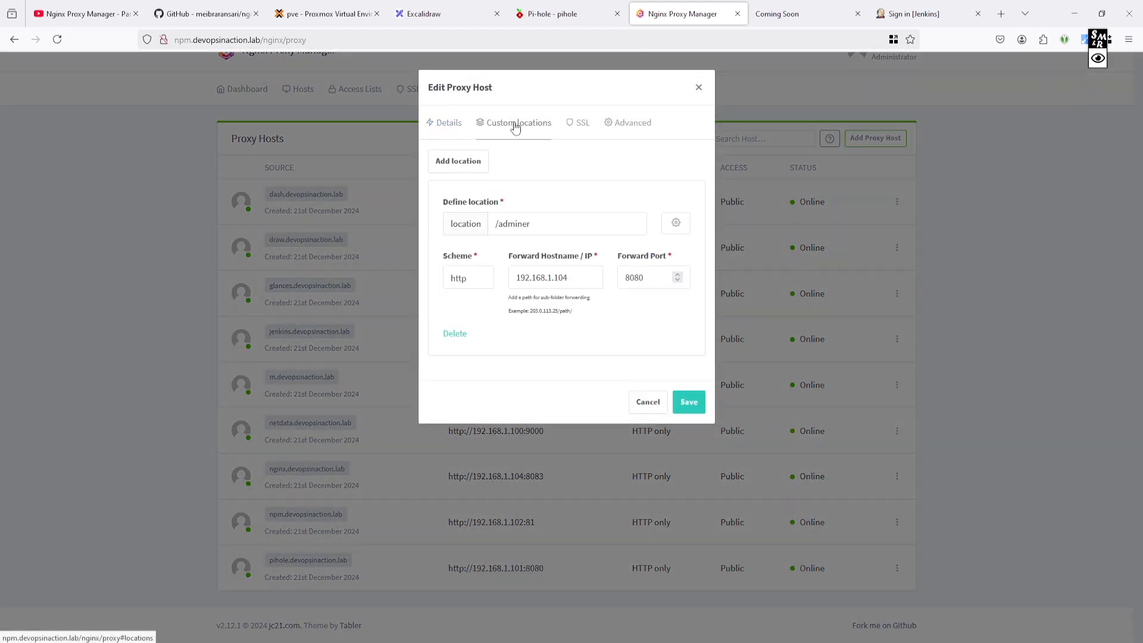
{"action": "triple_click", "coordinate": [572, 226]}
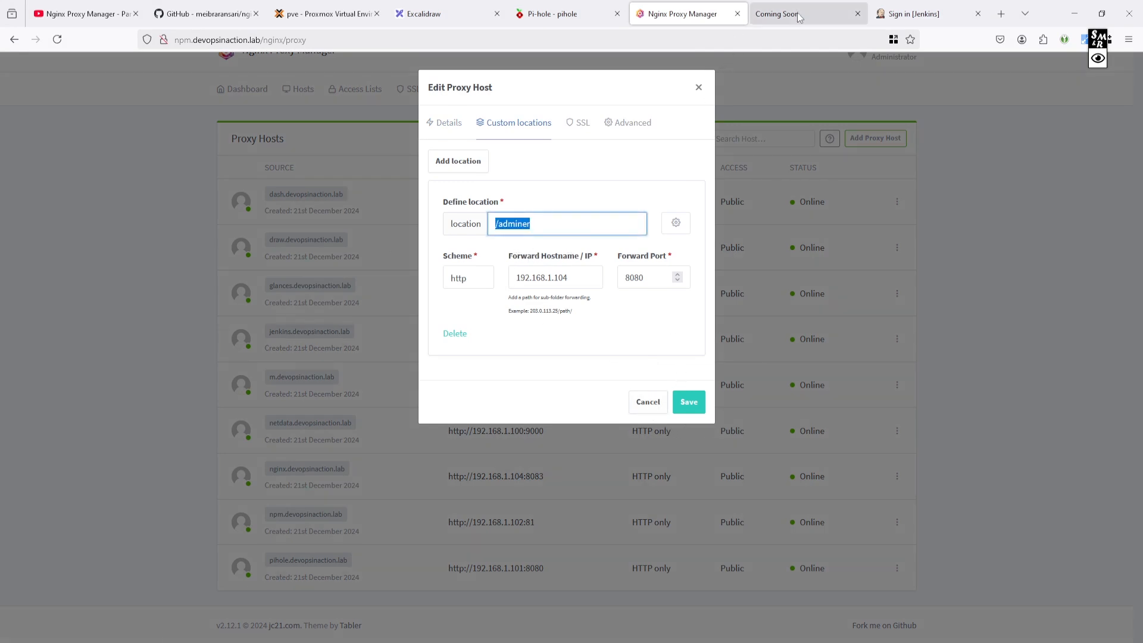
{"action": "left_click", "coordinate": [753, 16]}
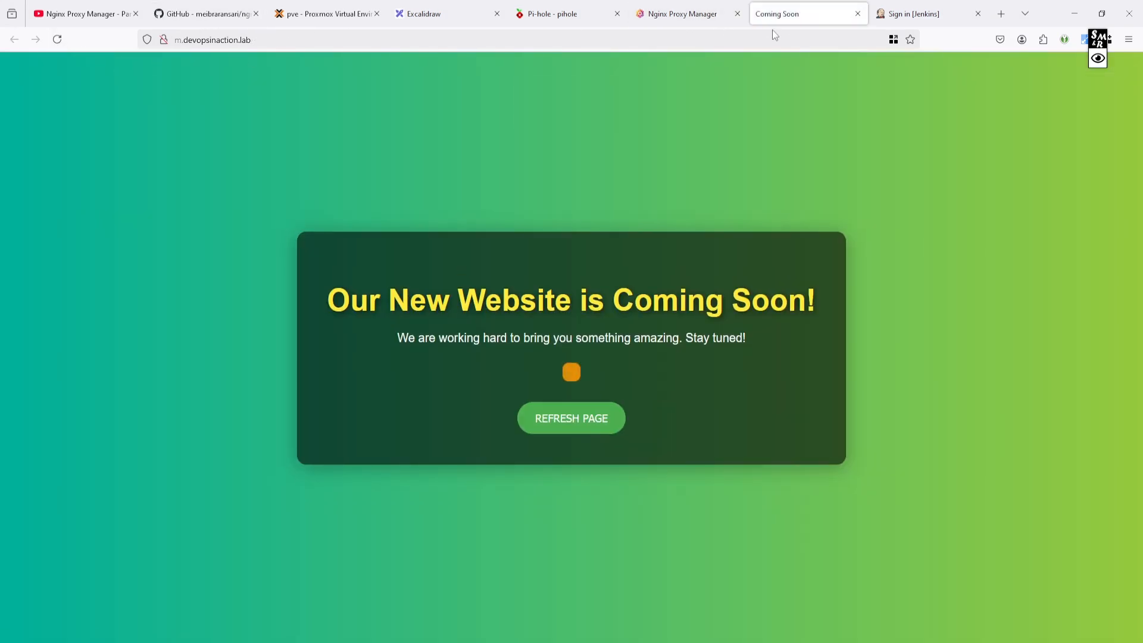
{"action": "left_click", "coordinate": [652, 19]}
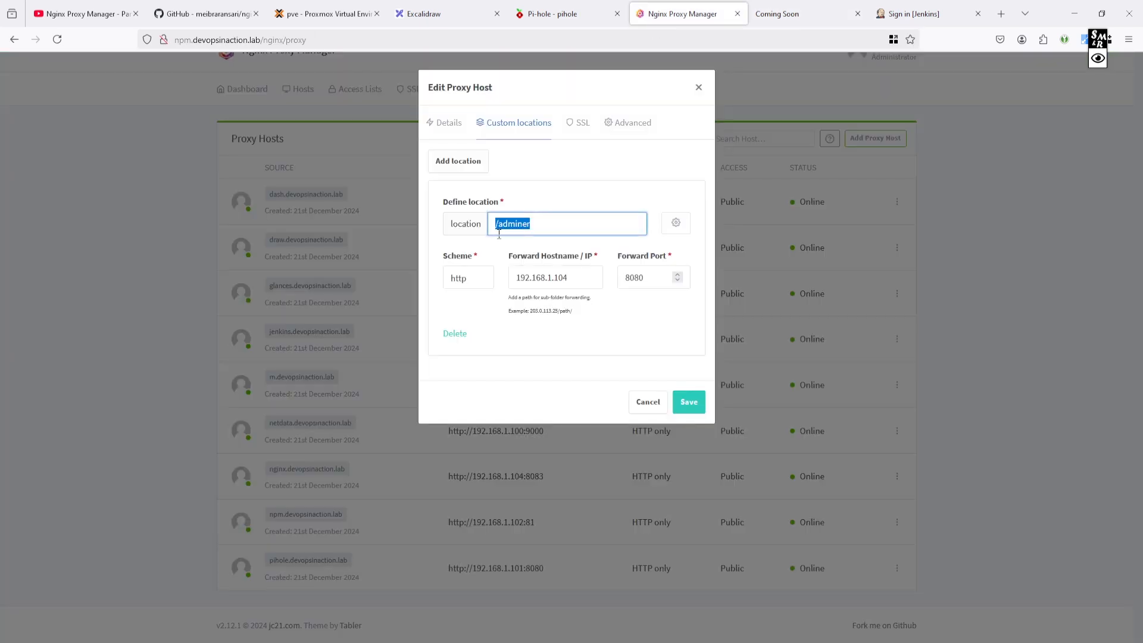
{"action": "left_click", "coordinate": [686, 404]}
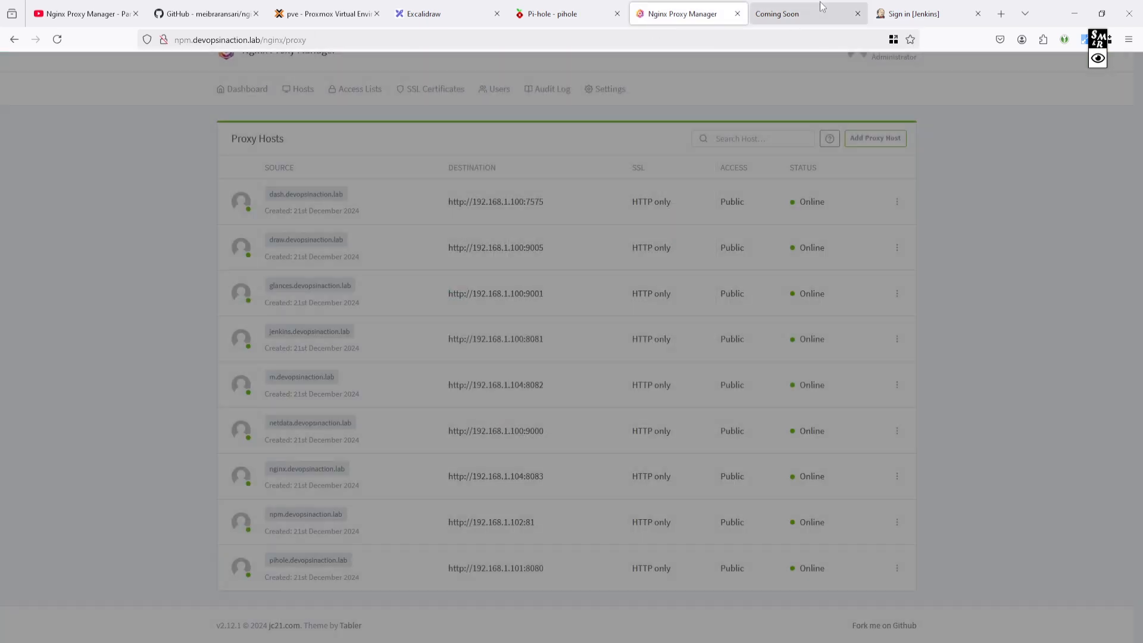
- Duplicate the m.devopsinaction.lab browser tab and close the Jenkins sign-in tab
{"action": "left_click", "coordinate": [820, 7]}
{"action": "right_click", "coordinate": [817, 8]}
{"action": "left_click", "coordinate": [845, 100]}
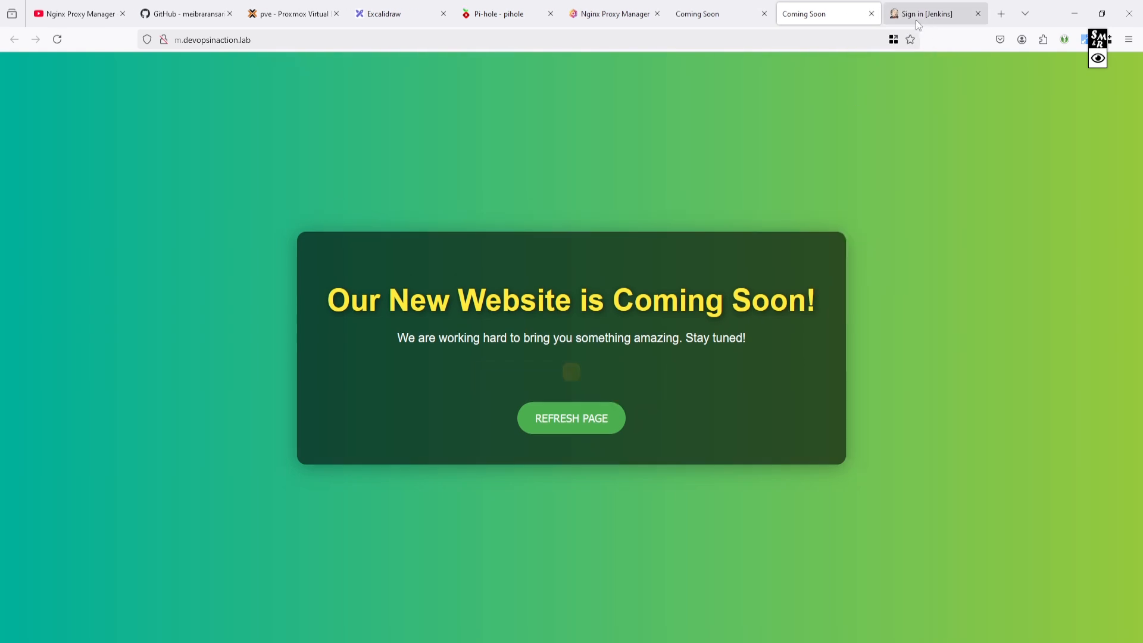
{"action": "left_click", "coordinate": [920, 17]}
{"action": "left_click", "coordinate": [978, 13]}
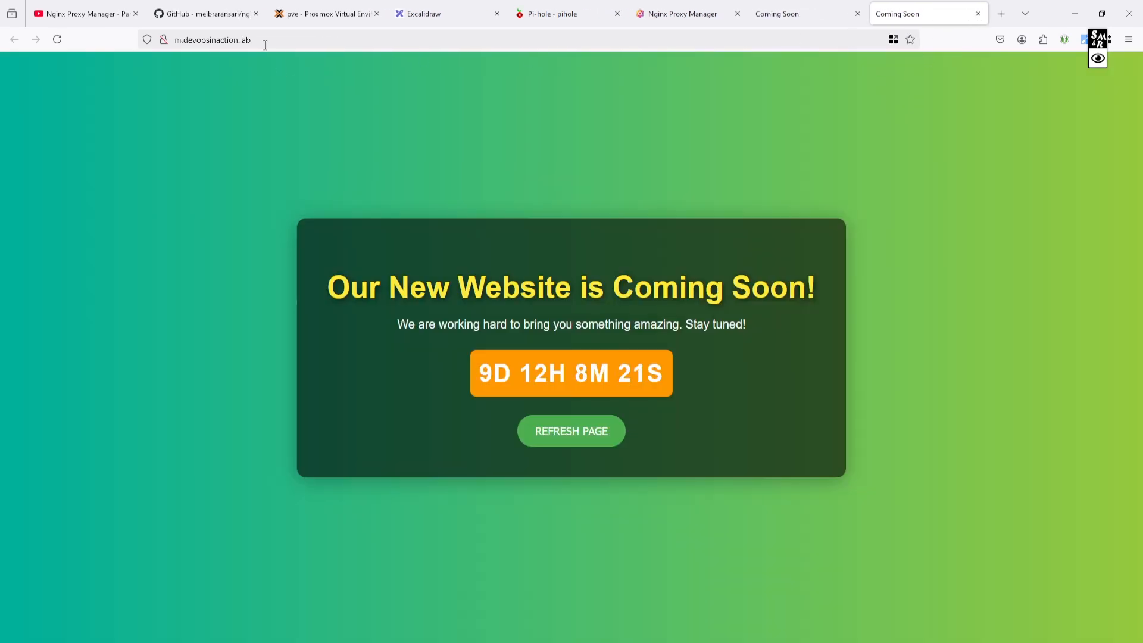
- Load m.devopsinaction.lab/adminer in the duplicated tab, closing the insecure-password help page
{"action": "left_click", "coordinate": [264, 46]}
{"action": "left_click", "coordinate": [304, 45]}
{"action": "type", "text": "adminer"}
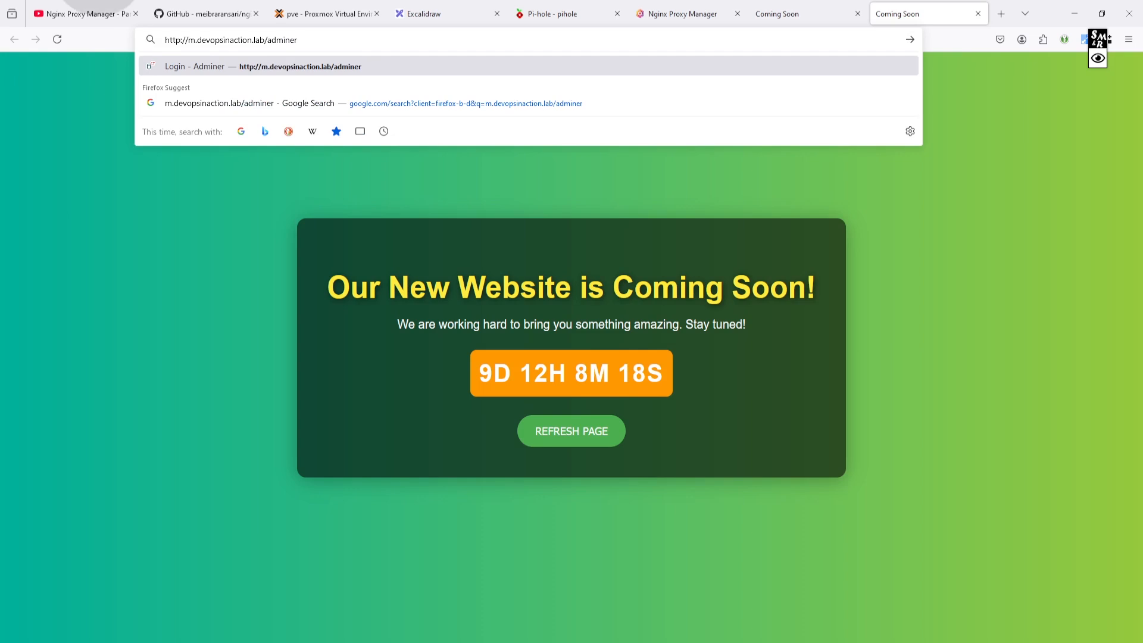
{"action": "key", "text": "Return"}
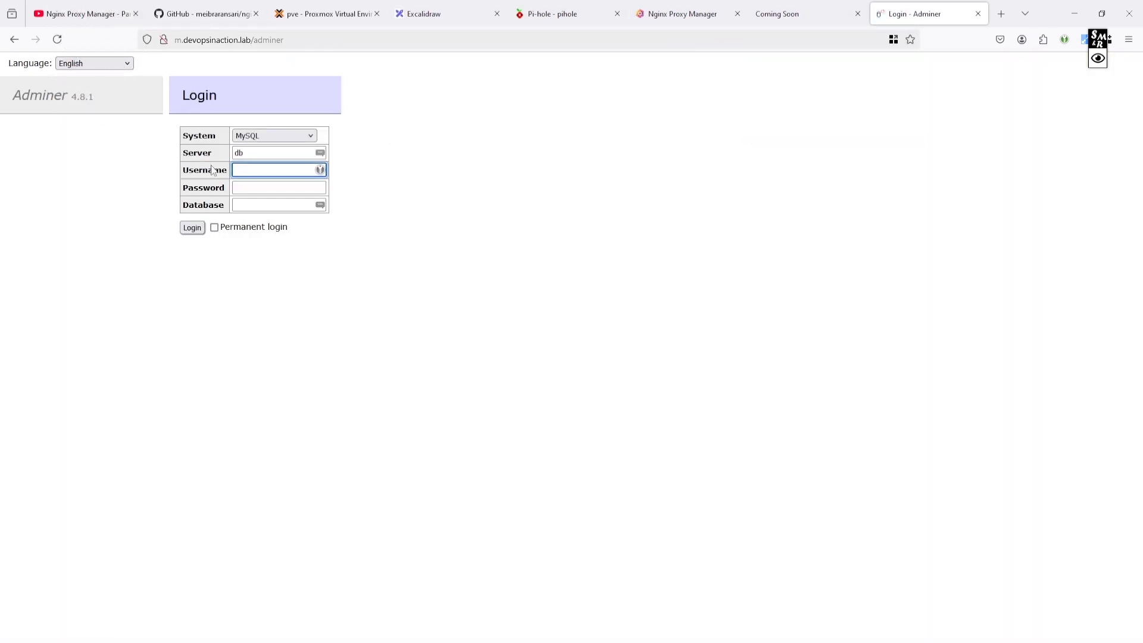
{"action": "key", "text": "Tab"}
{"action": "left_click", "coordinate": [249, 214]}
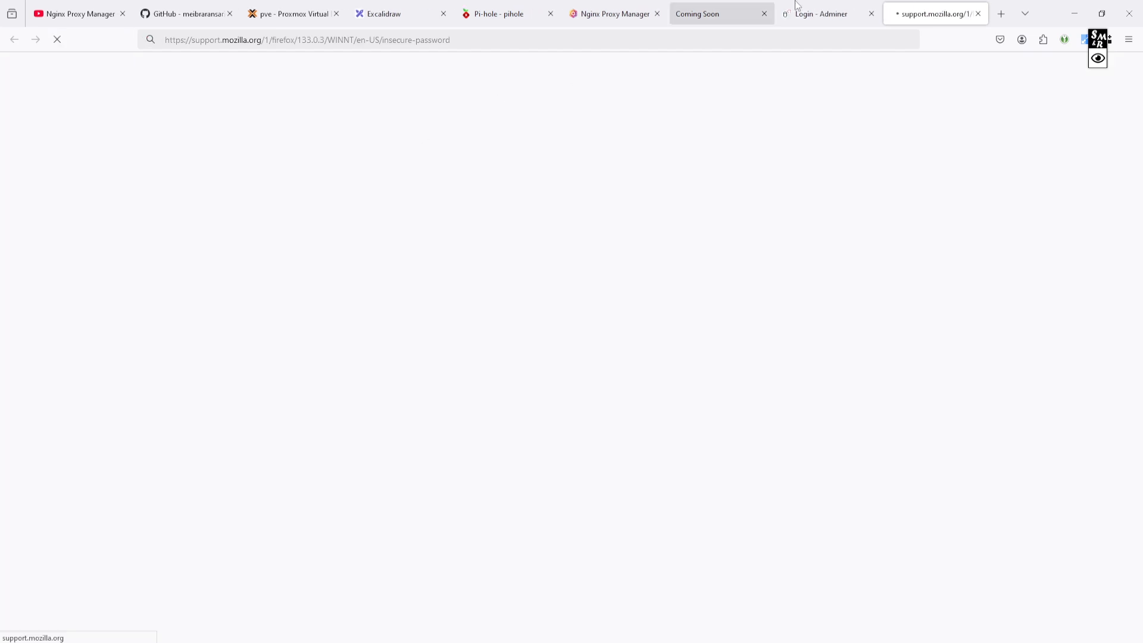
{"action": "left_click", "coordinate": [978, 13]}
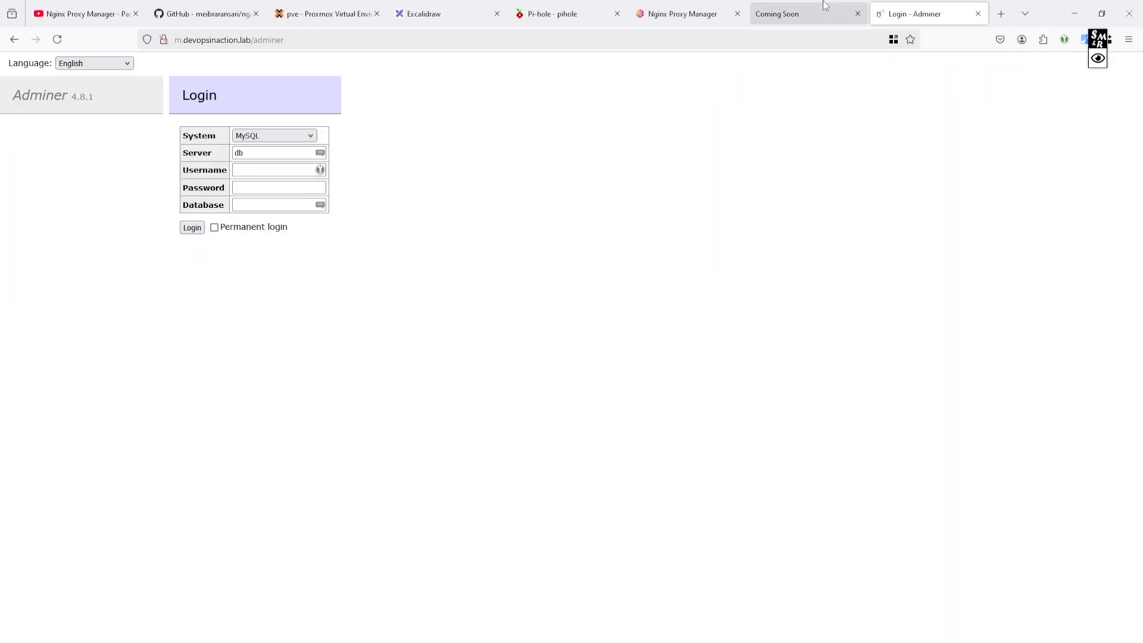
- Edit the m.devopsinaction.lab proxy host in Nginx Proxy Manager and add three blank custom locations below /adminer
{"action": "left_click", "coordinate": [826, 10]}
{"action": "left_click", "coordinate": [685, 14]}
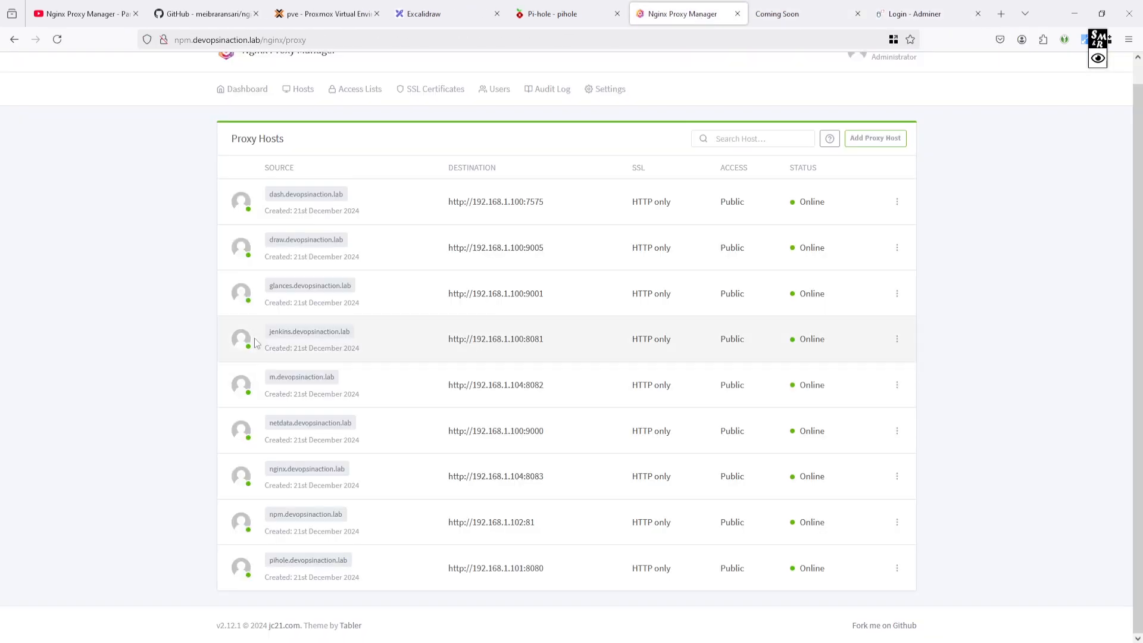
{"action": "left_click", "coordinate": [897, 385]}
{"action": "left_click", "coordinate": [833, 432]}
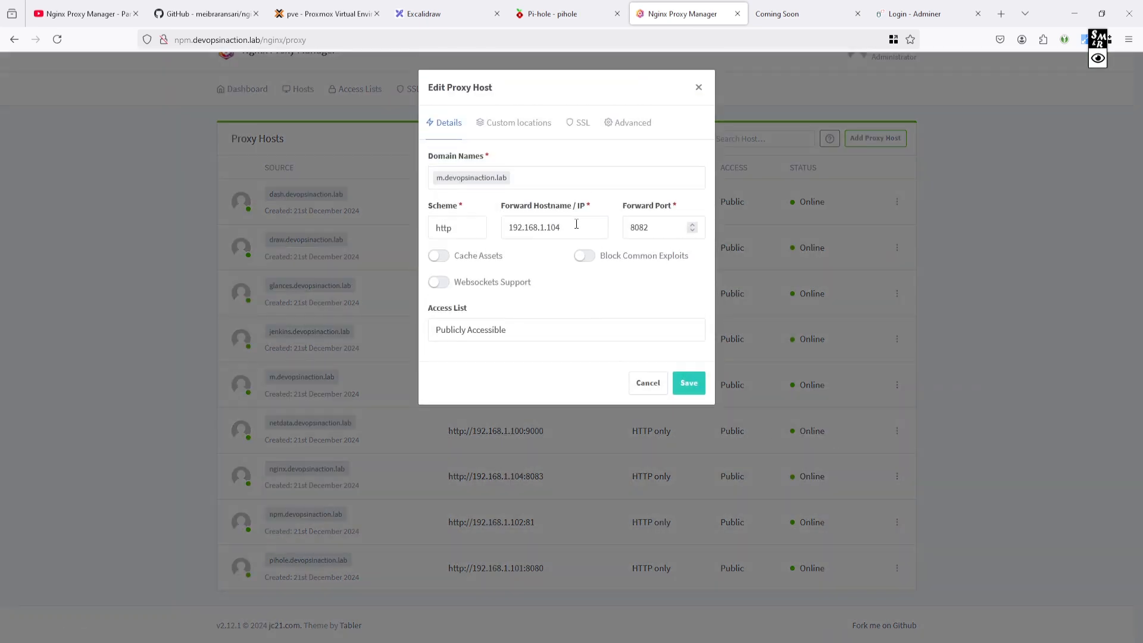
{"action": "left_click", "coordinate": [493, 123]}
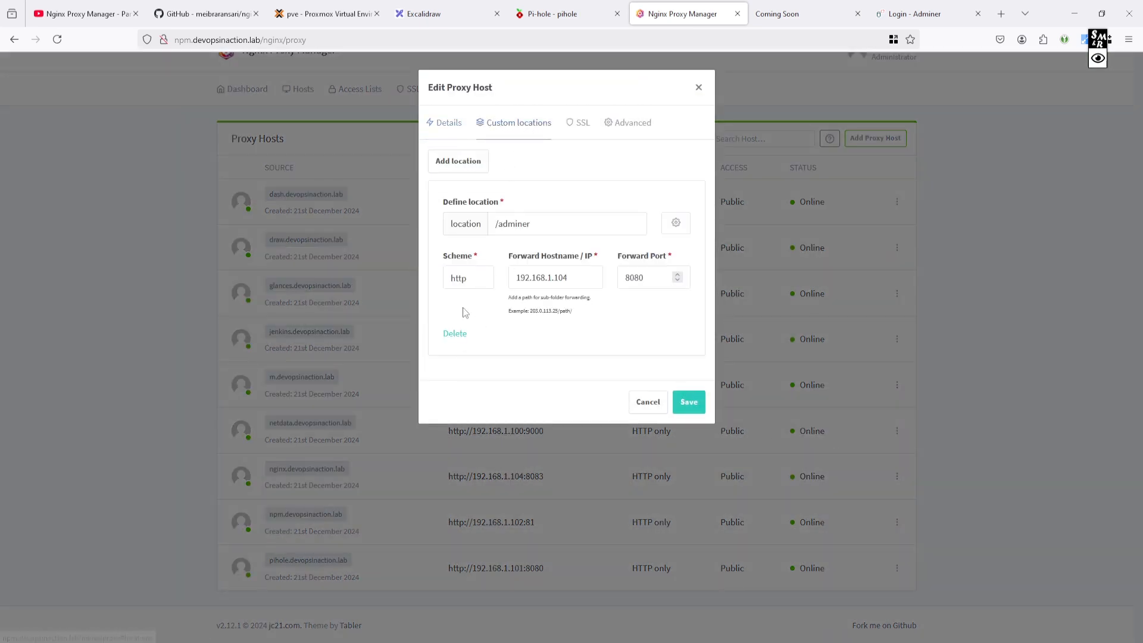
{"action": "left_click", "coordinate": [449, 165]}
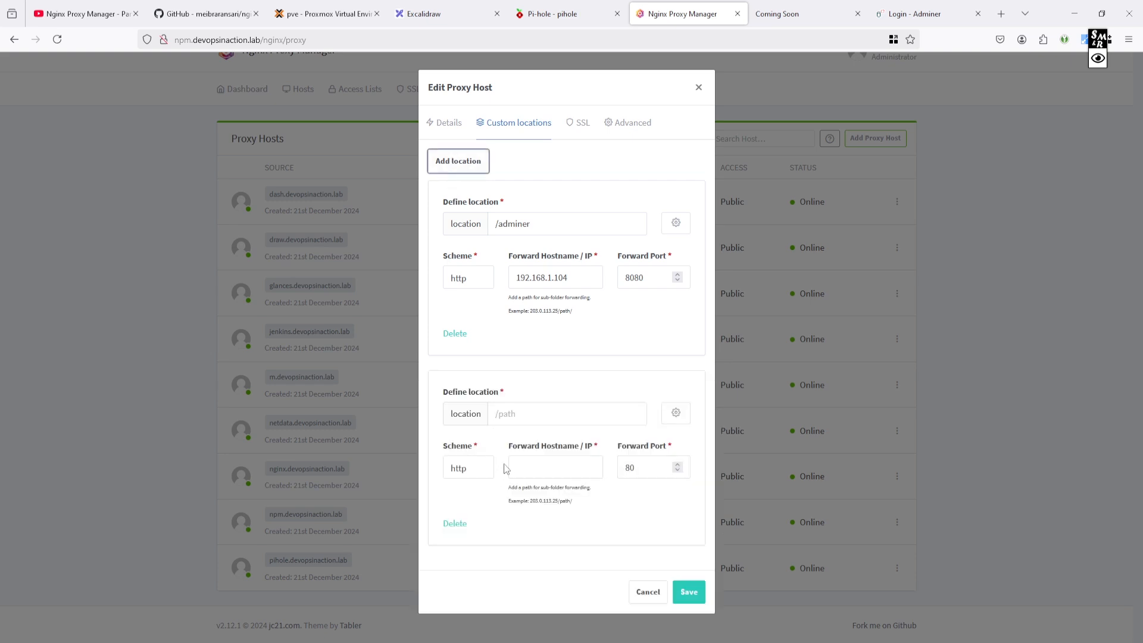
{"action": "left_click", "coordinate": [519, 412]}
{"action": "left_click", "coordinate": [461, 161]}
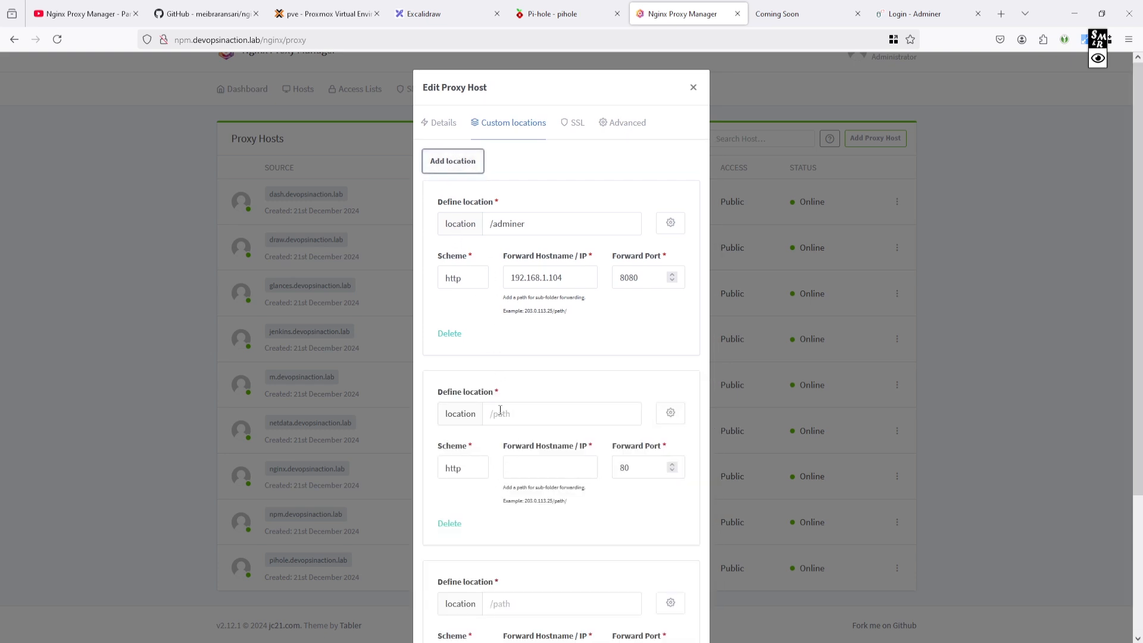
{"action": "scroll", "coordinate": [500, 411], "scroll_direction": "down", "scroll_amount": 3}
{"action": "scroll", "coordinate": [494, 357], "scroll_direction": "up", "scroll_amount": 10}
{"action": "left_click", "coordinate": [466, 158]}
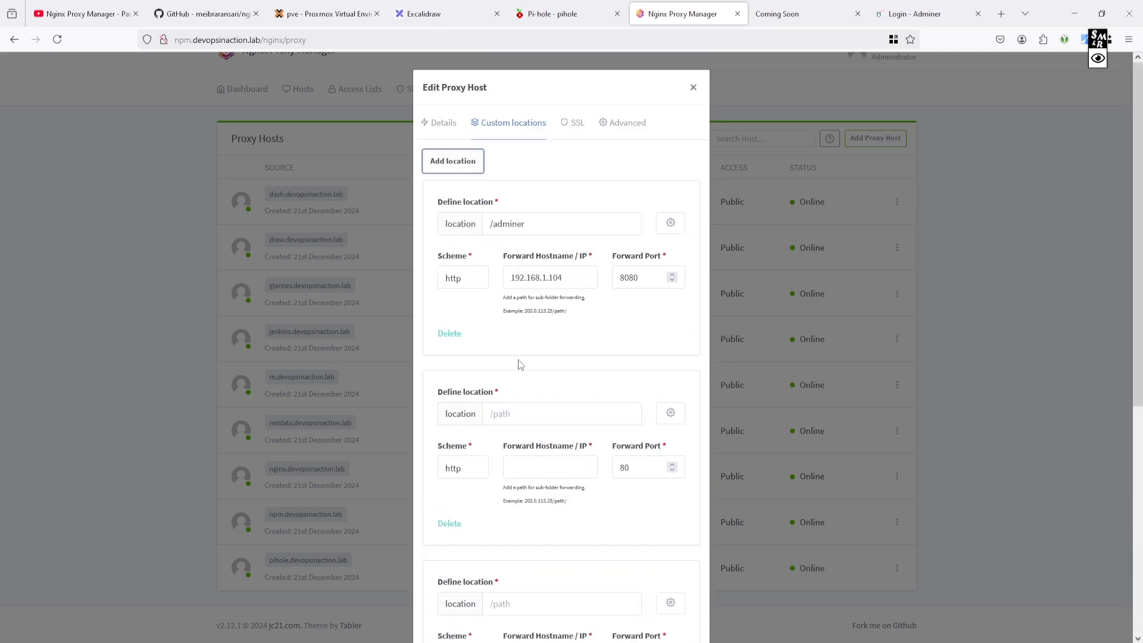
{"action": "scroll", "coordinate": [514, 466], "scroll_direction": "down", "scroll_amount": 10}
{"action": "scroll", "coordinate": [508, 474], "scroll_direction": "up", "scroll_amount": 10}
{"action": "scroll", "coordinate": [509, 480], "scroll_direction": "down", "scroll_amount": 10}
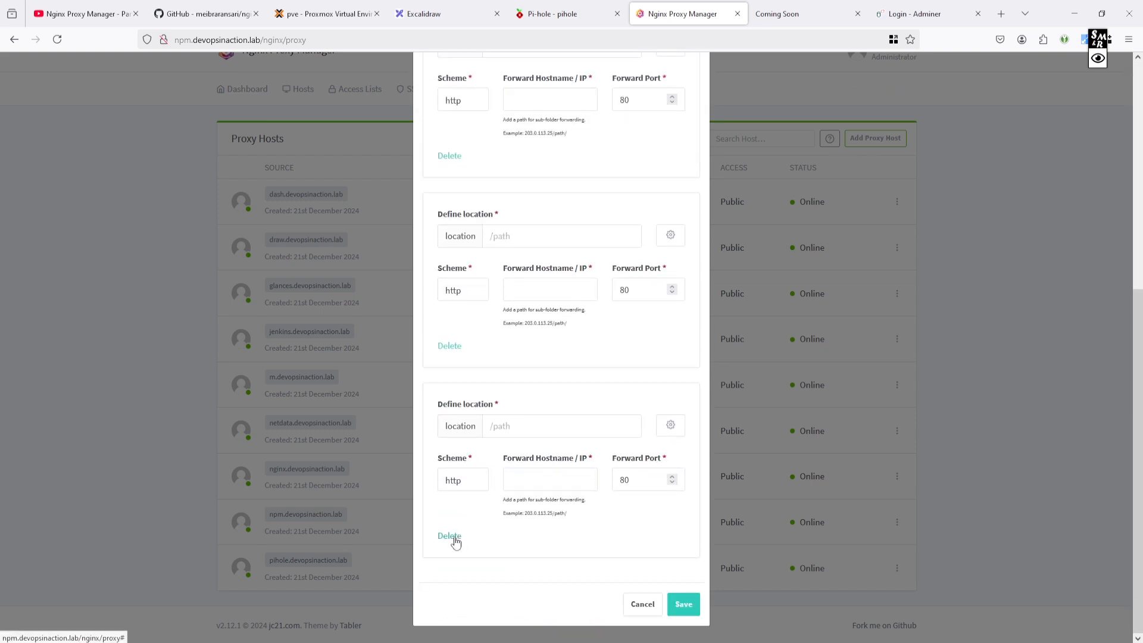
- Delete the three blank custom locations, keeping only /adminer, and save the proxy host
{"action": "left_click", "coordinate": [453, 537]}
{"action": "left_click", "coordinate": [454, 347]}
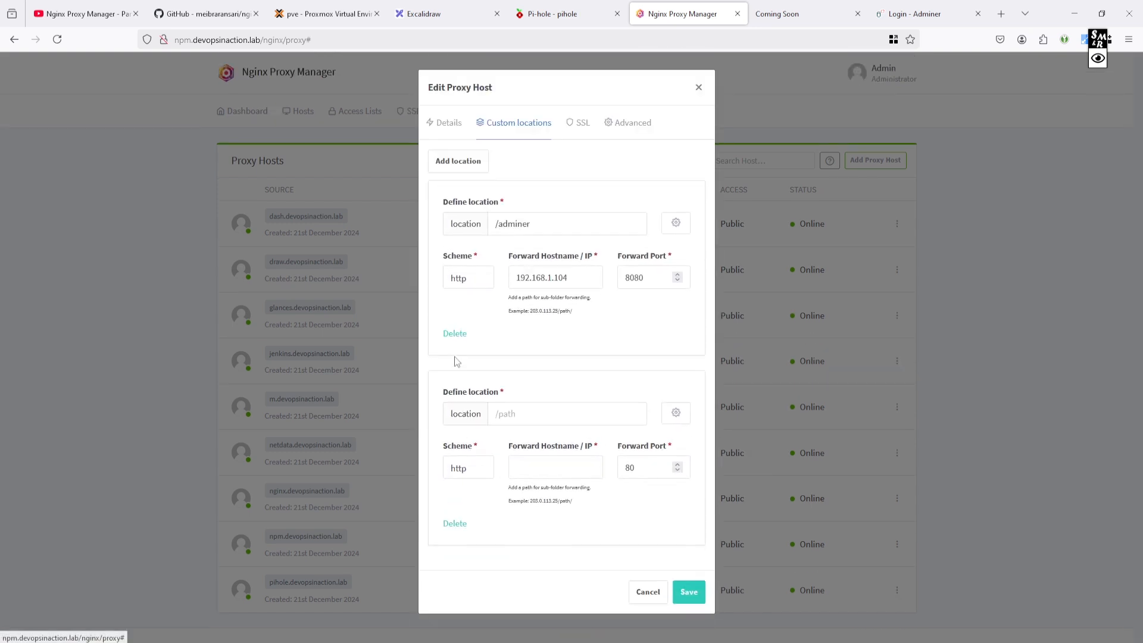
{"action": "left_click", "coordinate": [459, 523]}
{"action": "left_click", "coordinate": [688, 402]}
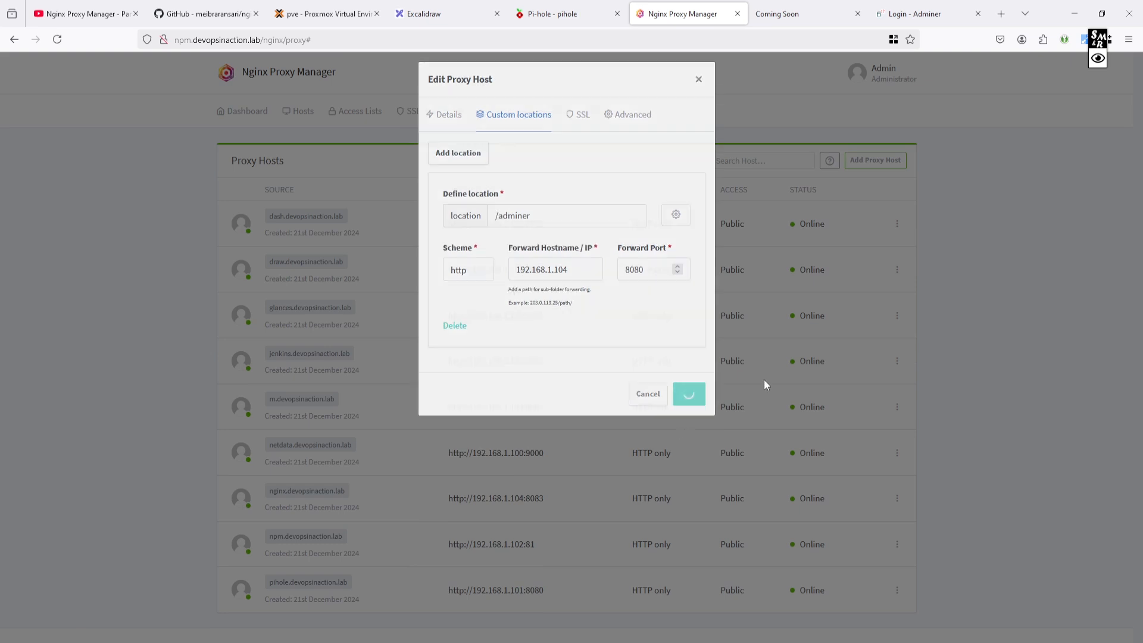
- Reload the m.devopsinaction.lab root page and compare it with the Adminer login page and its /adminer URL path
{"action": "left_click", "coordinate": [780, 14]}
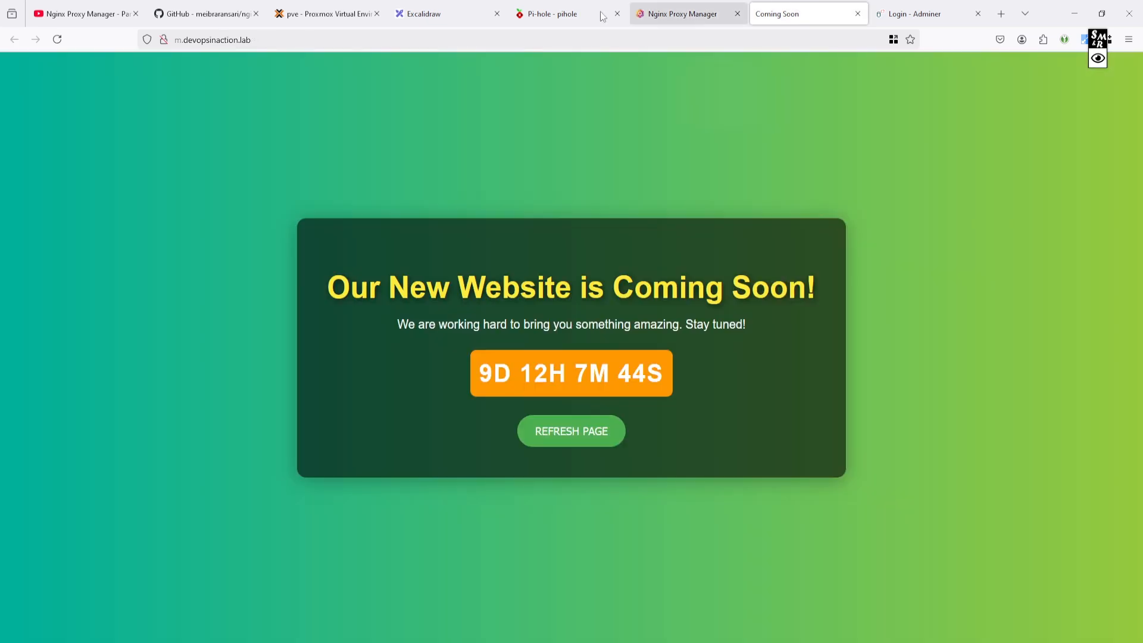
{"action": "left_click", "coordinate": [63, 37]}
{"action": "left_click_drag", "start_coordinate": [327, 287], "coordinate": [858, 246]}
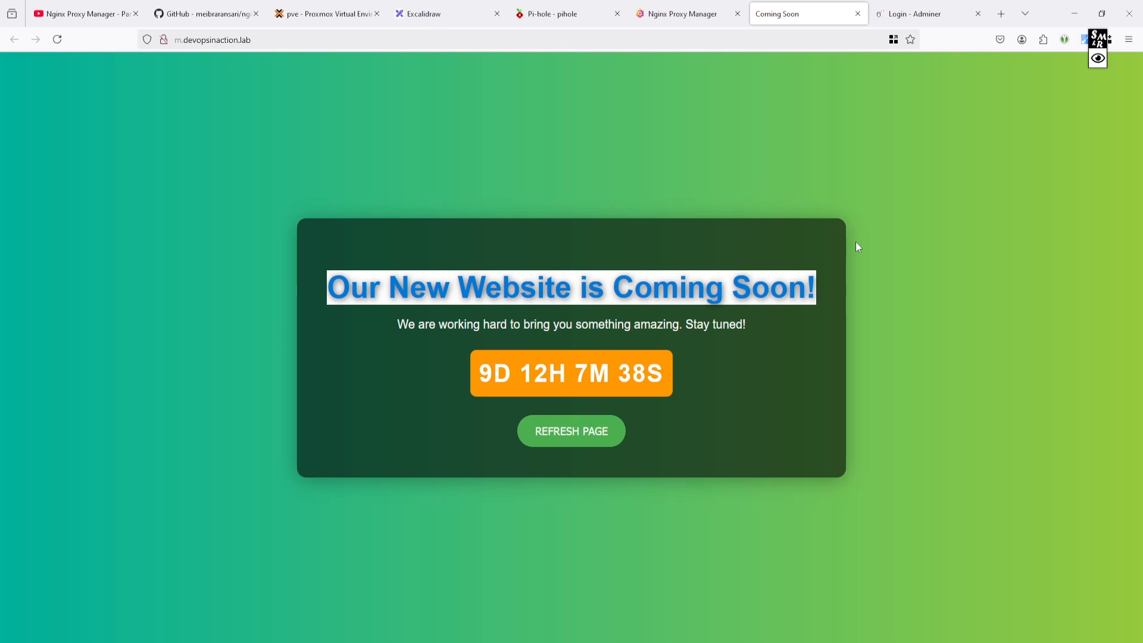
{"action": "left_click", "coordinate": [918, 7]}
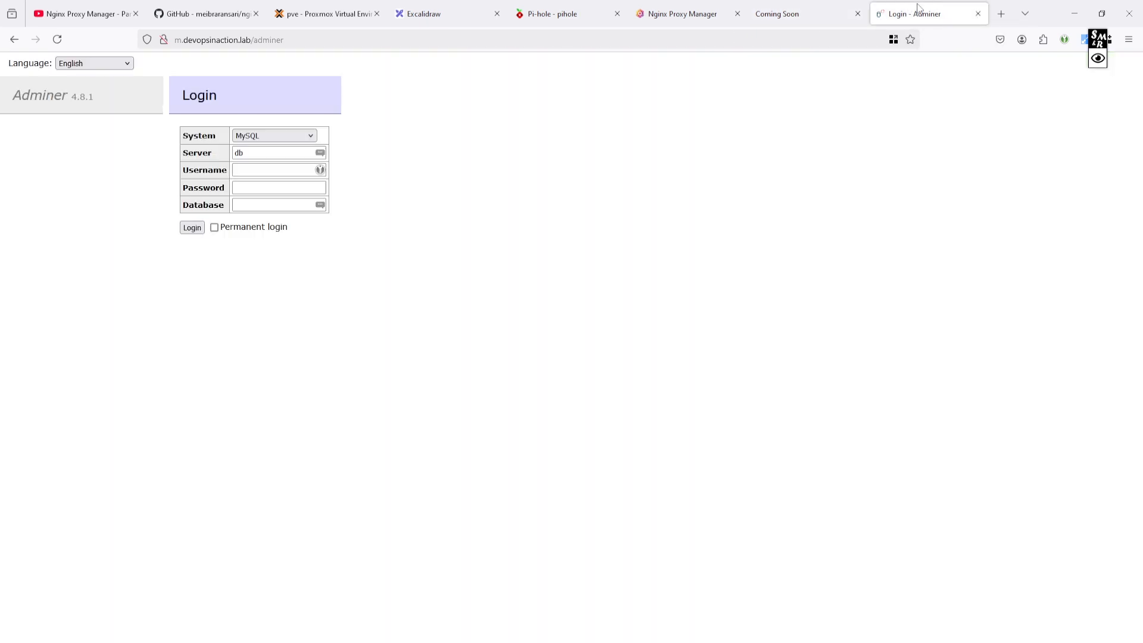
{"action": "left_click", "coordinate": [254, 39]}
{"action": "double_click", "coordinate": [314, 40]}
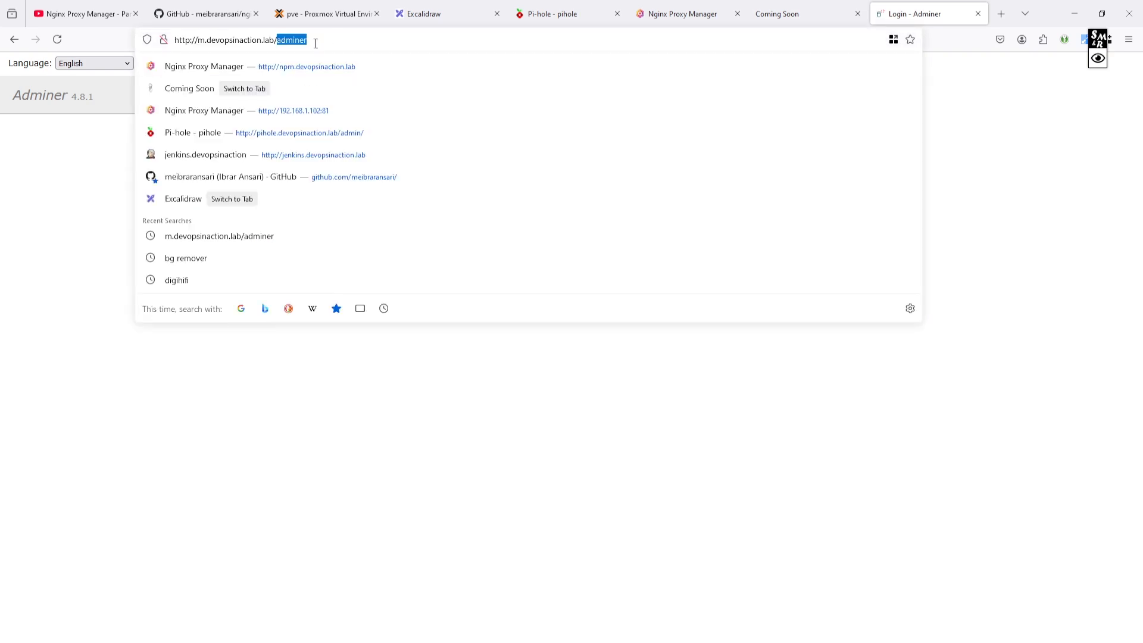
- Reopen the m.devopsinaction.lab proxy host, examine its /adminer path and forwarding details, and save it unchanged
{"action": "left_click", "coordinate": [659, 12]}
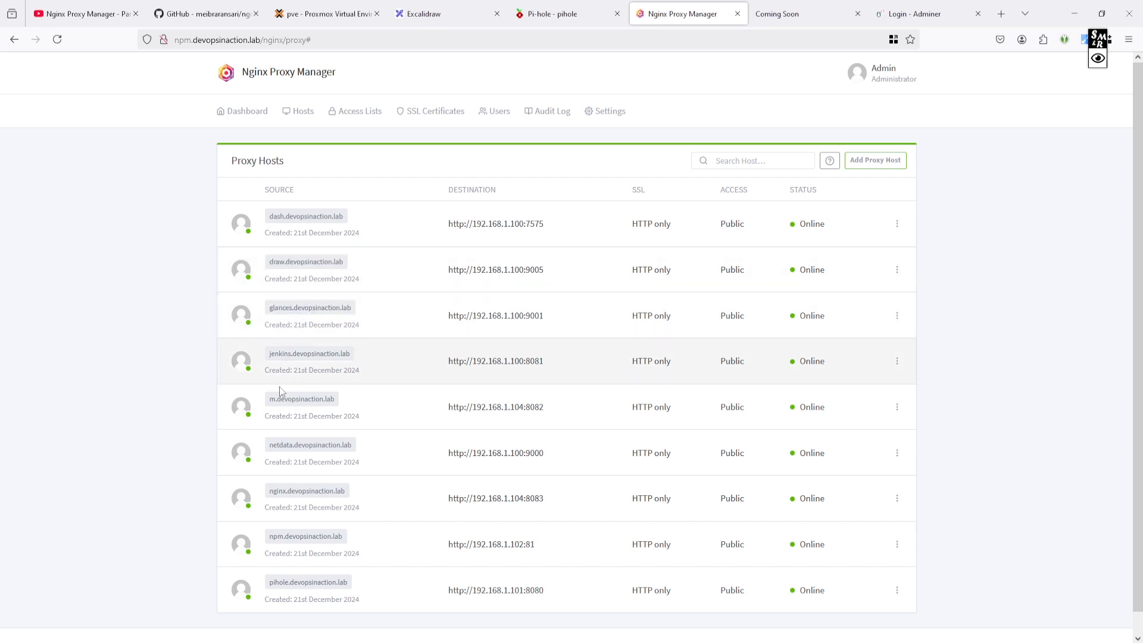
{"action": "left_click", "coordinate": [898, 409]}
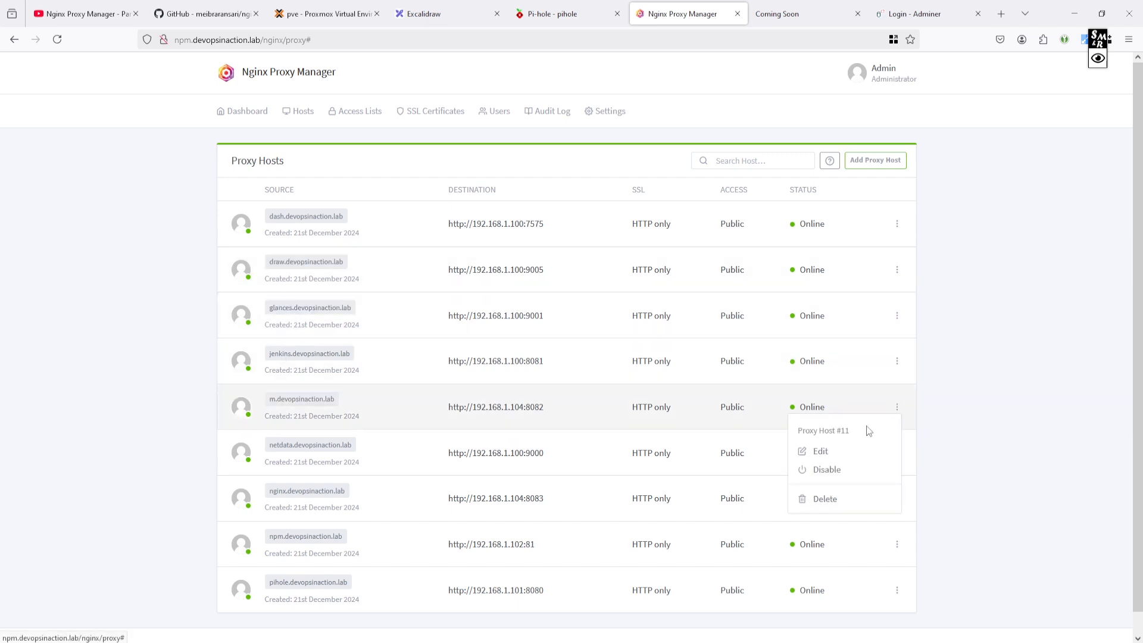
{"action": "left_click", "coordinate": [841, 449]}
{"action": "left_click", "coordinate": [487, 138]}
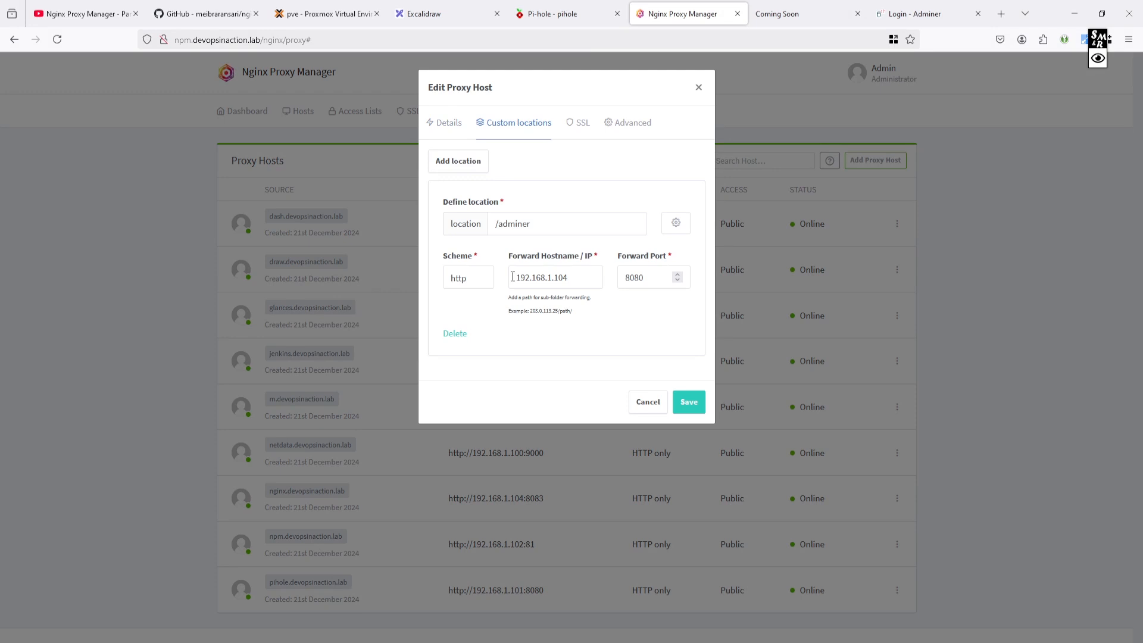
{"action": "left_click_drag", "start_coordinate": [497, 225], "coordinate": [512, 274]}
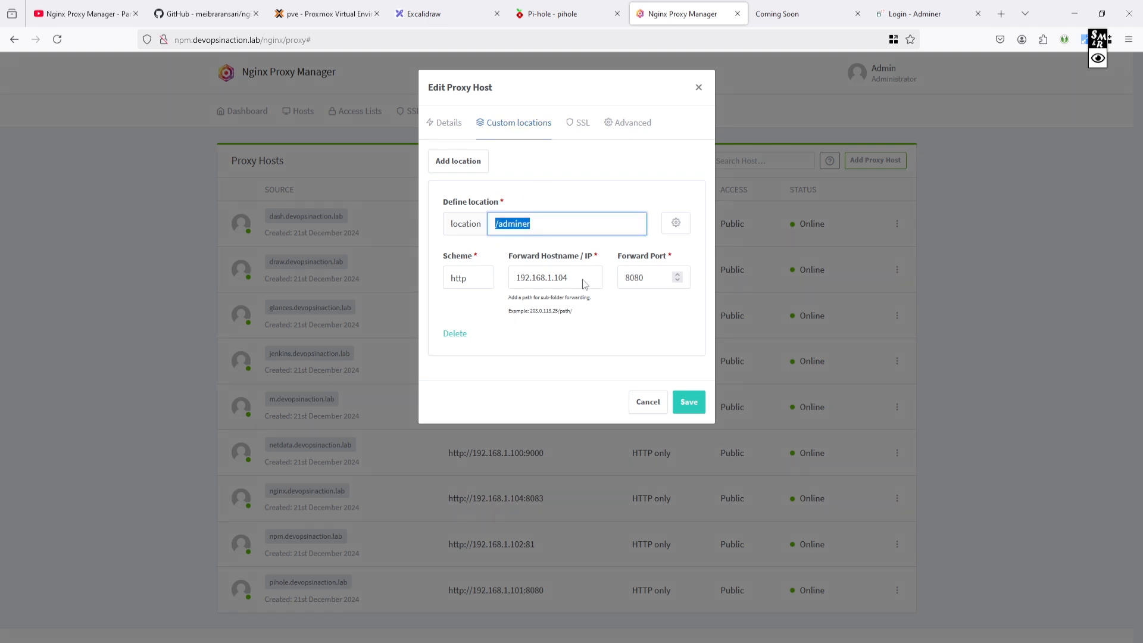
{"action": "left_click", "coordinate": [689, 407]}
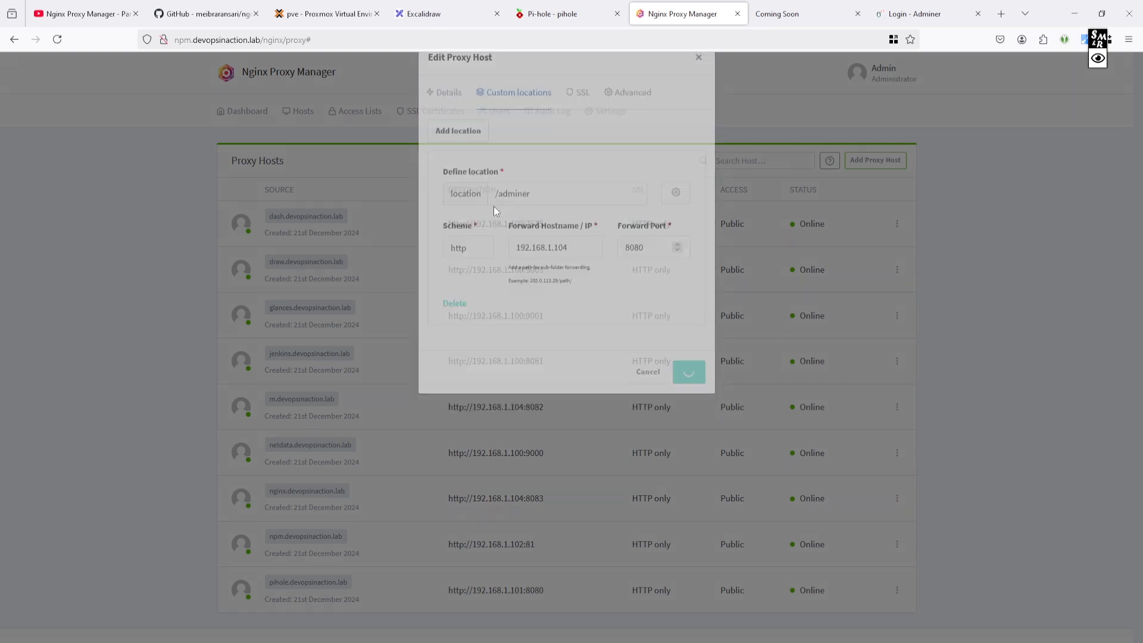
- Look over the host types offered in Nginx Proxy Manager, and minimize the browser and Bitvise SSH Client windows
{"action": "left_click", "coordinate": [299, 111]}
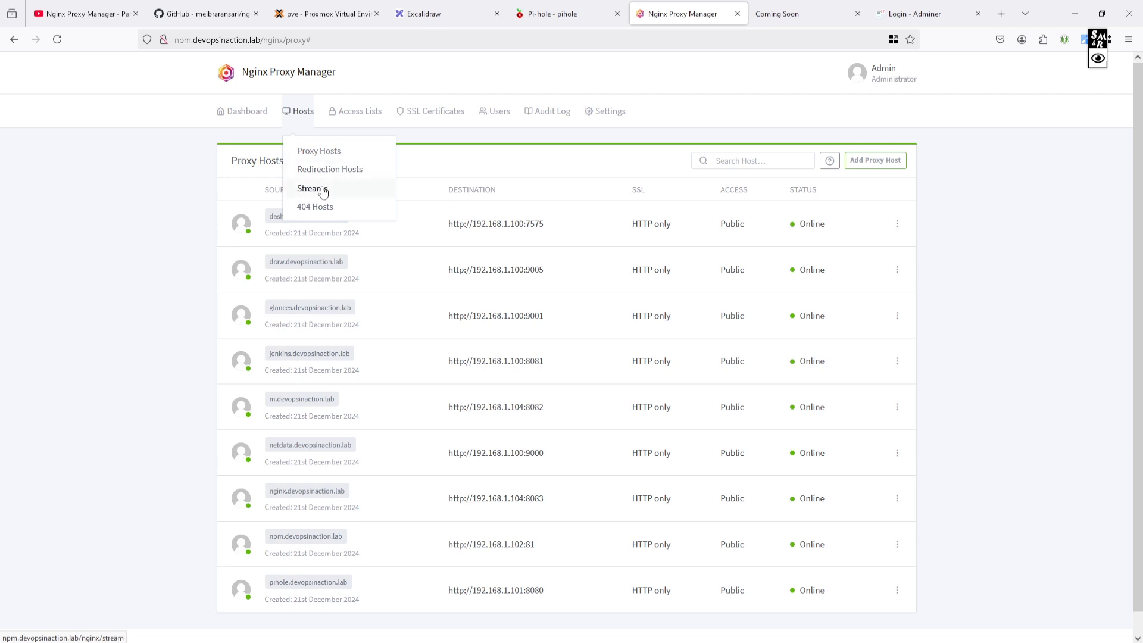
{"action": "left_click", "coordinate": [121, 223]}
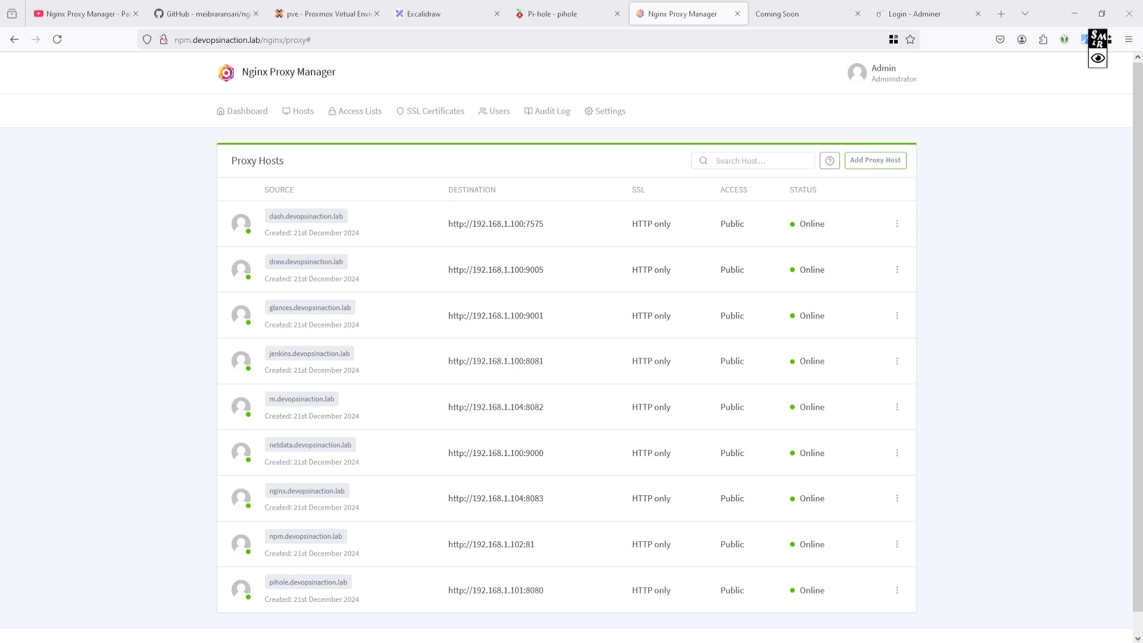
{"action": "left_click", "coordinate": [1074, 13]}
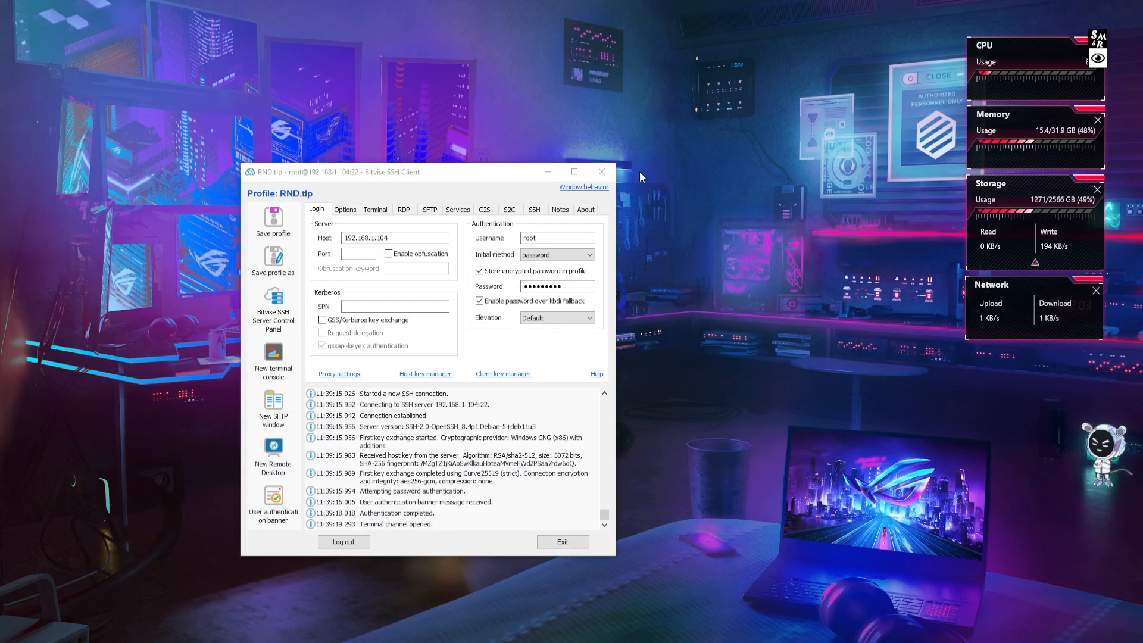
{"action": "left_click", "coordinate": [547, 172]}
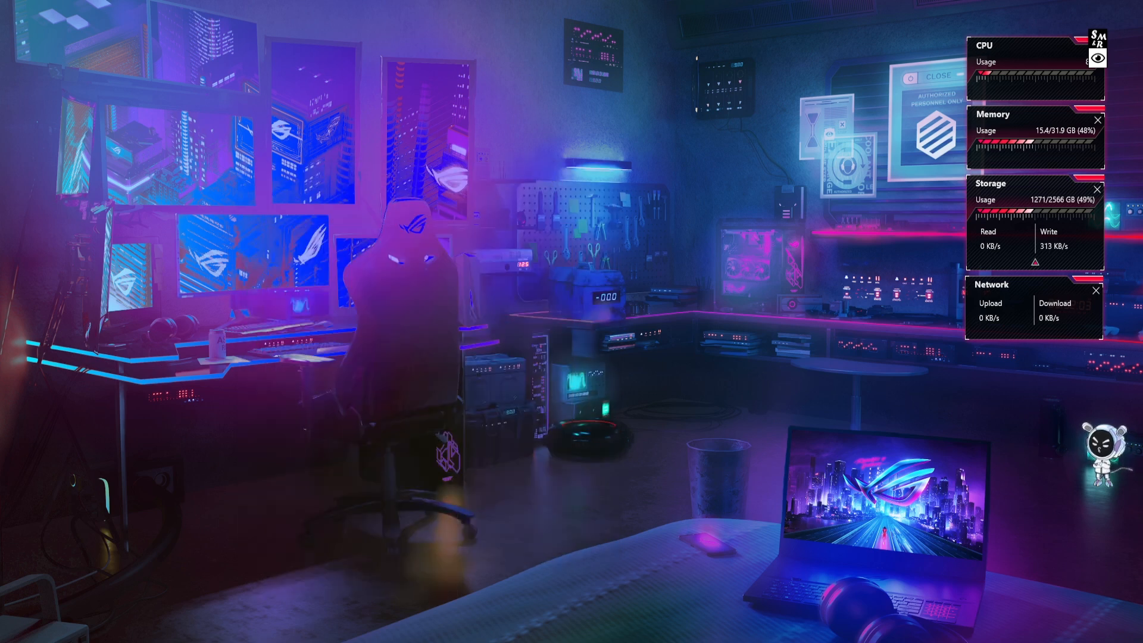